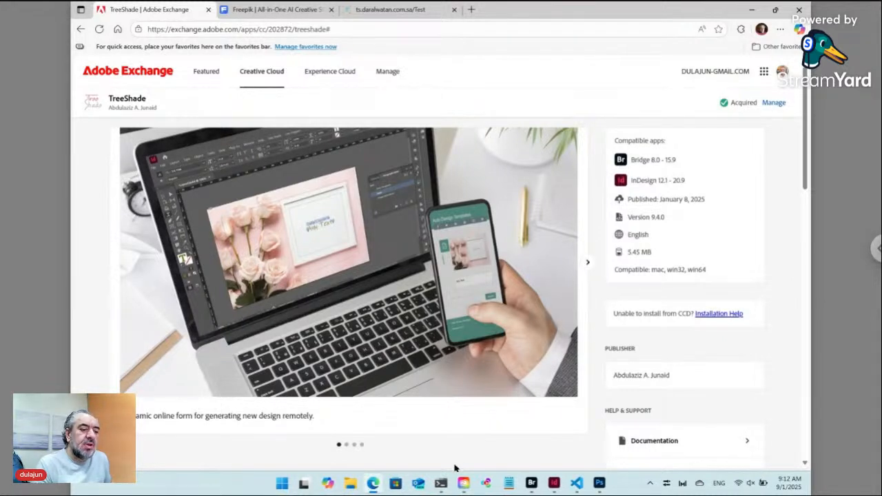
Look through the Tree Shade commands in Adobe Bridge, and the Tree Shade and Live Snippets commands in InDesign
{"action": "mouse_move", "coordinate": [442, 486]}
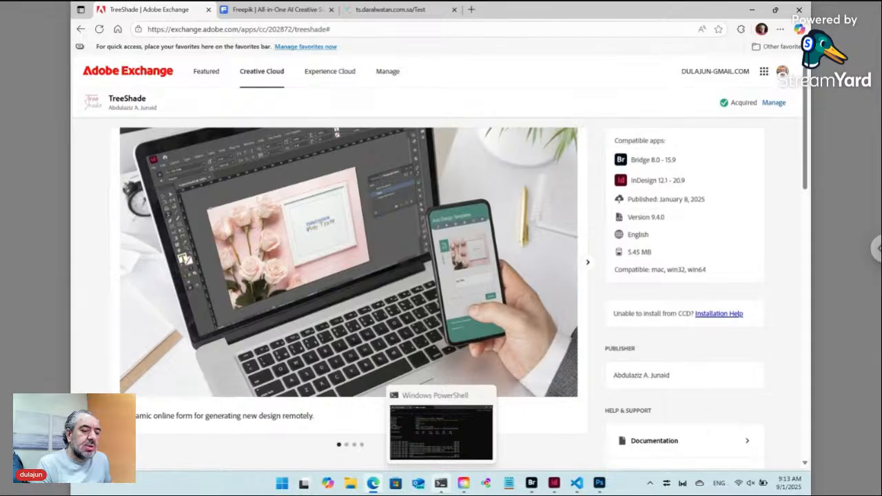
{"action": "left_click", "coordinate": [532, 484]}
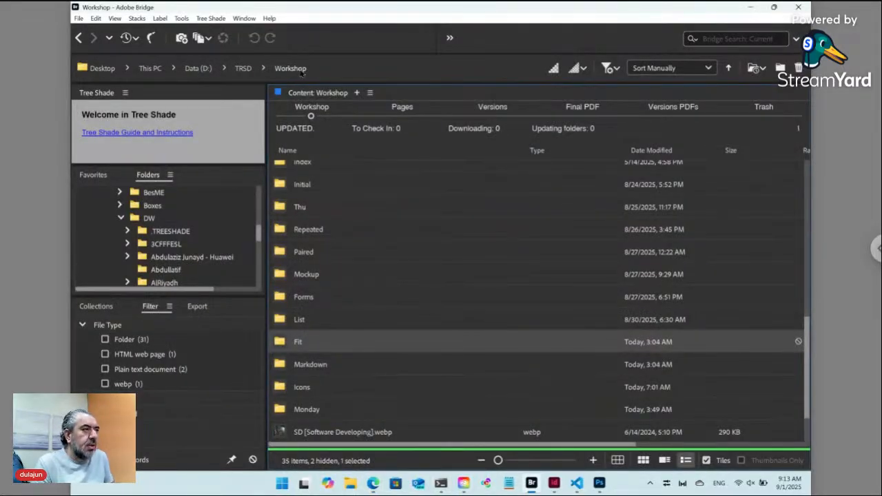
{"action": "left_click", "coordinate": [213, 19]}
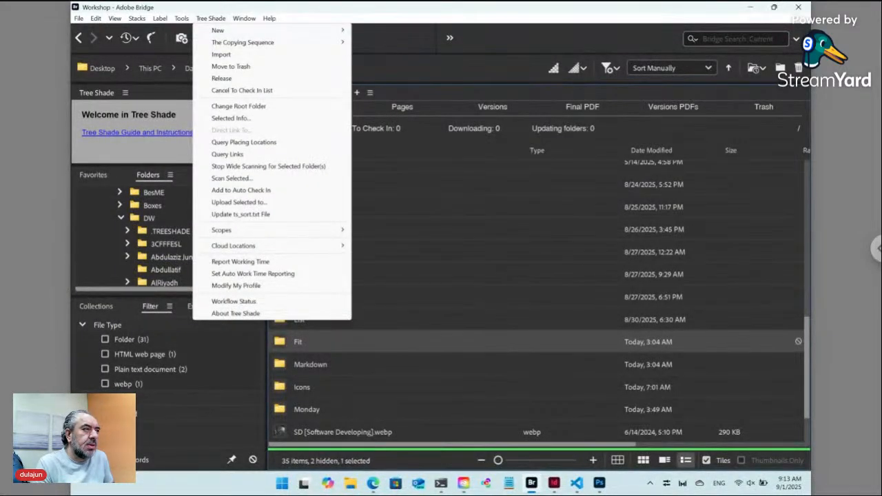
{"action": "left_click", "coordinate": [555, 484]}
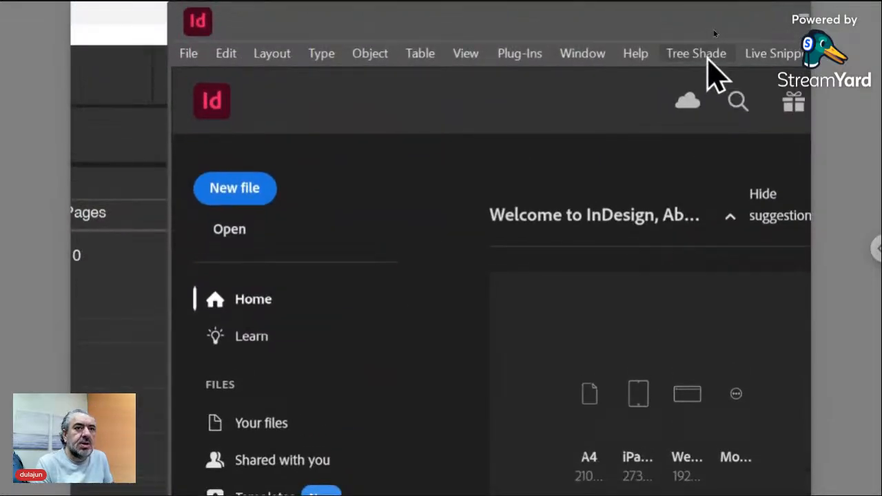
{"action": "left_click", "coordinate": [710, 28]}
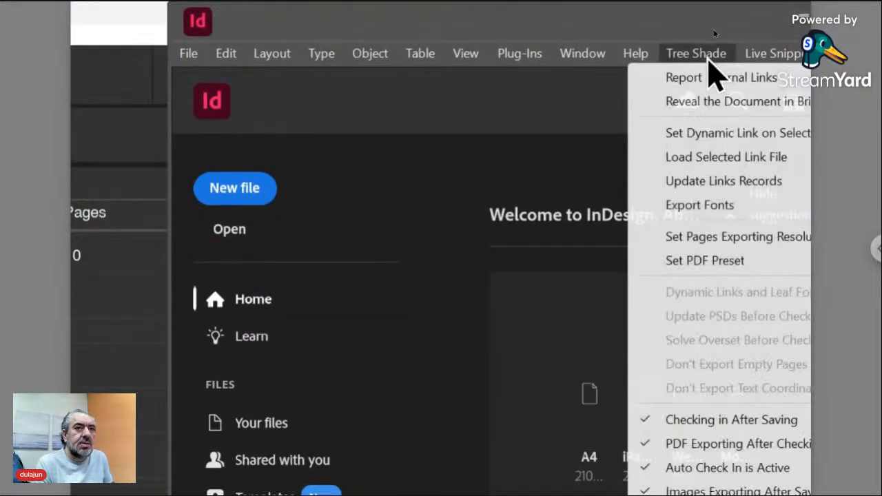
{"action": "mouse_move", "coordinate": [779, 55]}
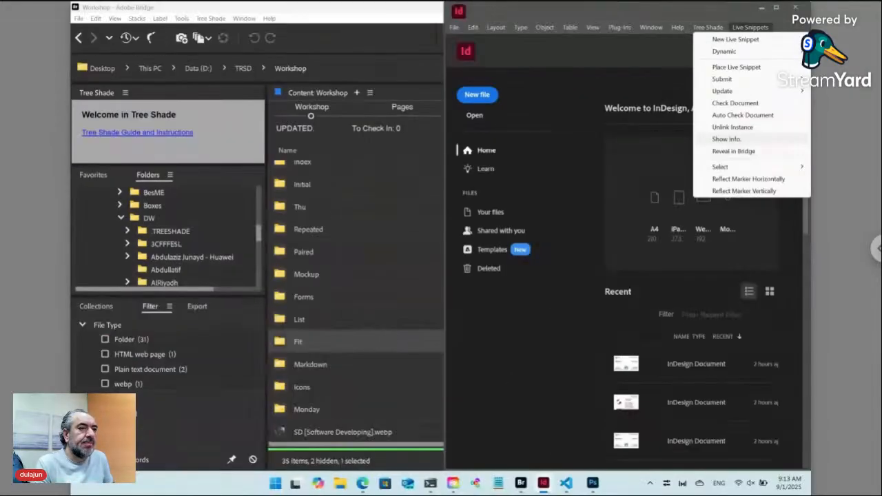
{"action": "left_click", "coordinate": [689, 53]}
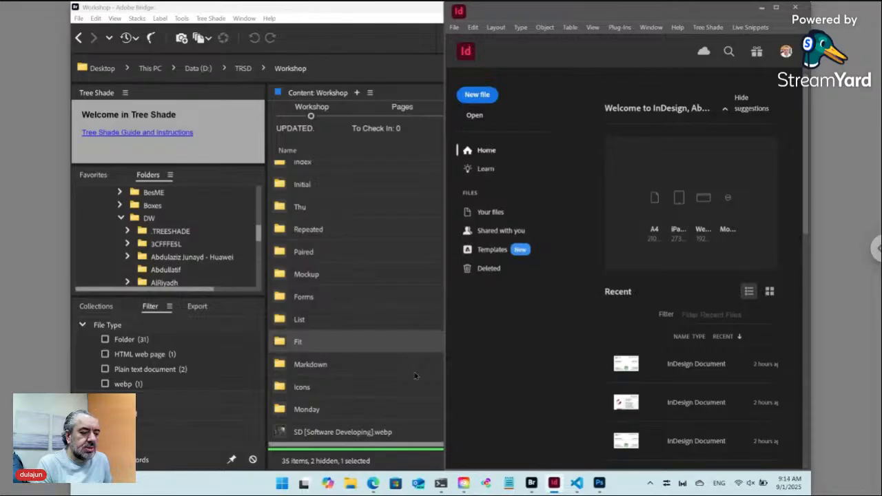
Switch to Adobe Bridge, create a folder named Test inside the Workshop folder, and open it
{"action": "left_click", "coordinate": [532, 483]}
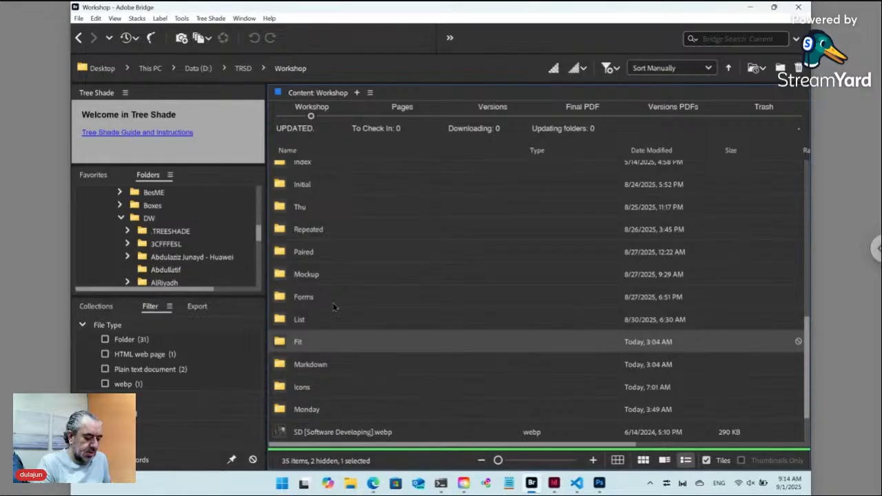
{"action": "key", "text": "ctrl+shift+n"}
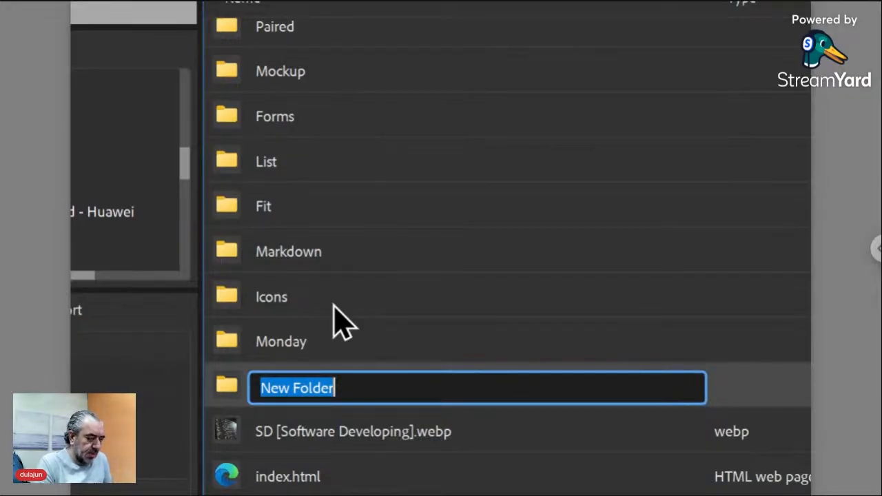
{"action": "type", "text": "Test"}
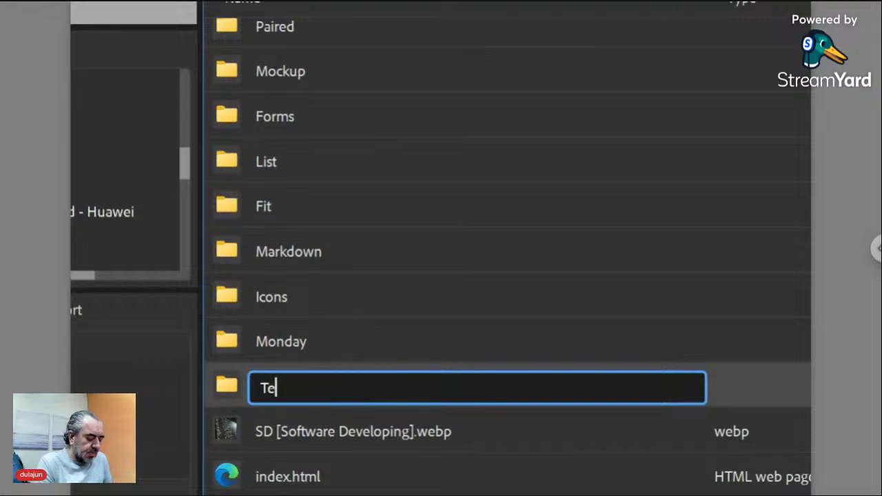
{"action": "key", "text": "Return"}
{"action": "scroll", "coordinate": [342, 322], "scroll_direction": "up", "scroll_amount": 2}
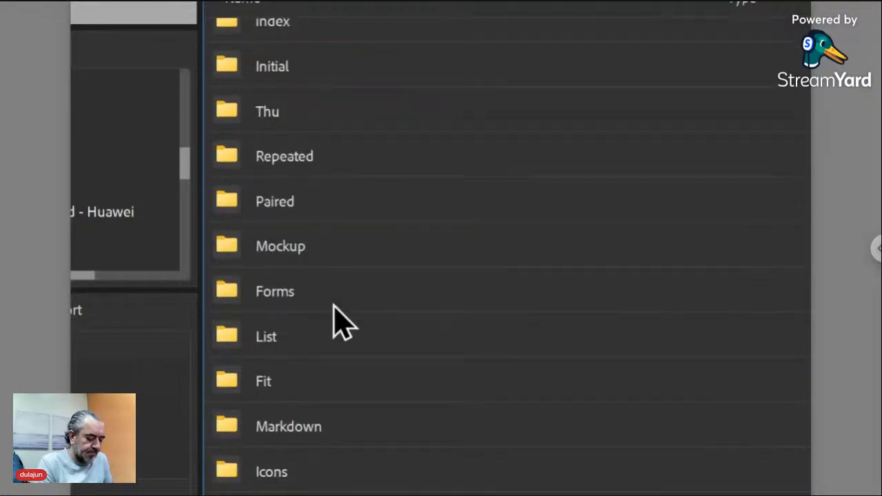
{"action": "double_click", "coordinate": [334, 305]}
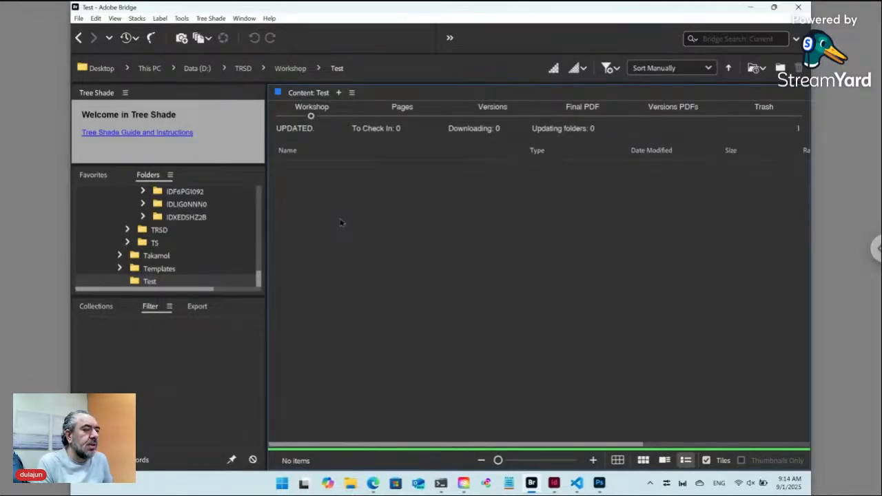
Create a Tree Shade Data ts_key file in the Test folder, keeping the suggested name
{"action": "left_click", "coordinate": [213, 19]}
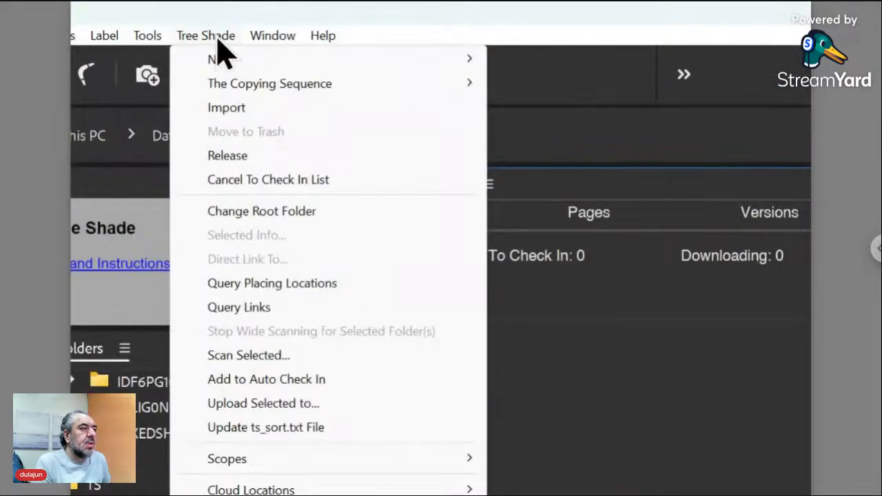
{"action": "mouse_move", "coordinate": [234, 66]}
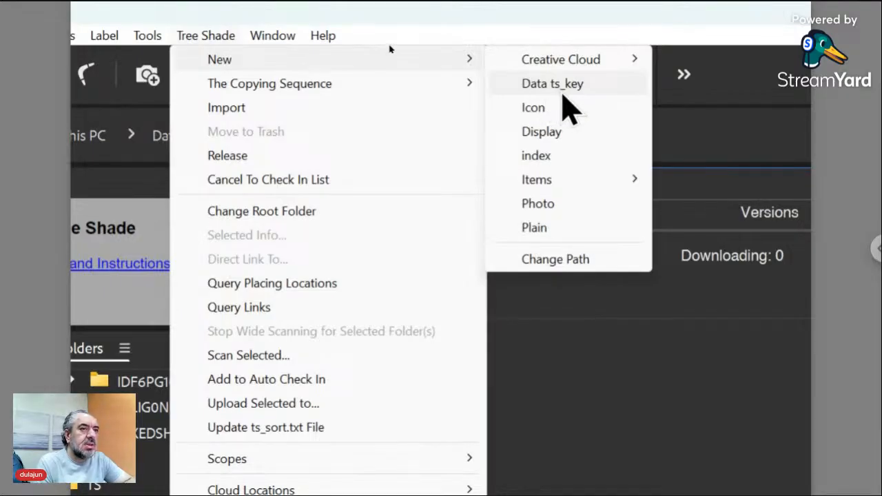
{"action": "left_click", "coordinate": [563, 88]}
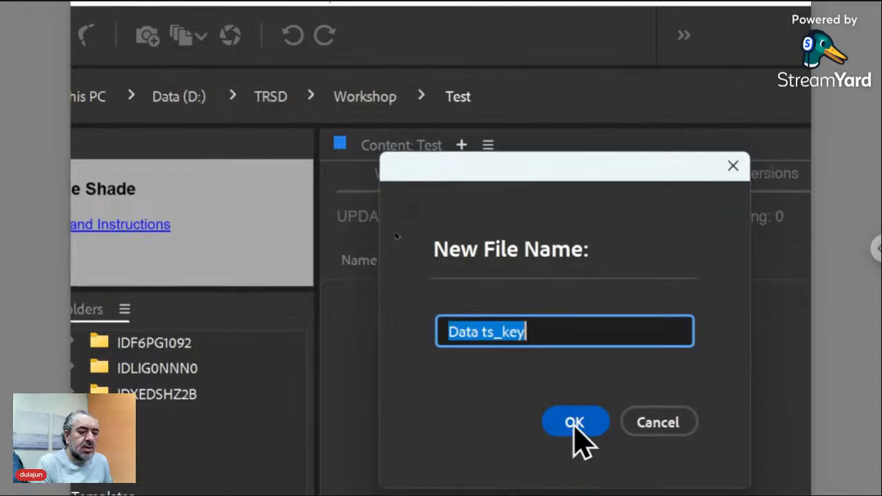
{"action": "left_click", "coordinate": [565, 423]}
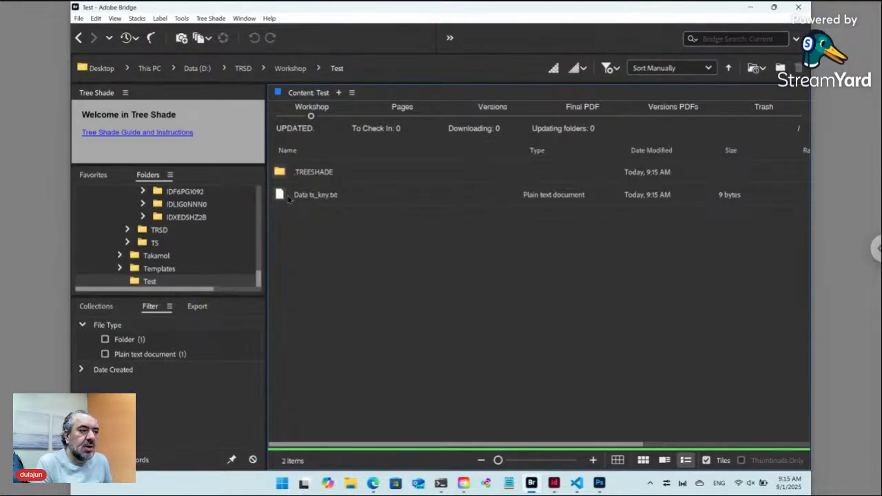
Open the online form of Data ts_key.txt in the browser
{"action": "double_click", "coordinate": [297, 198]}
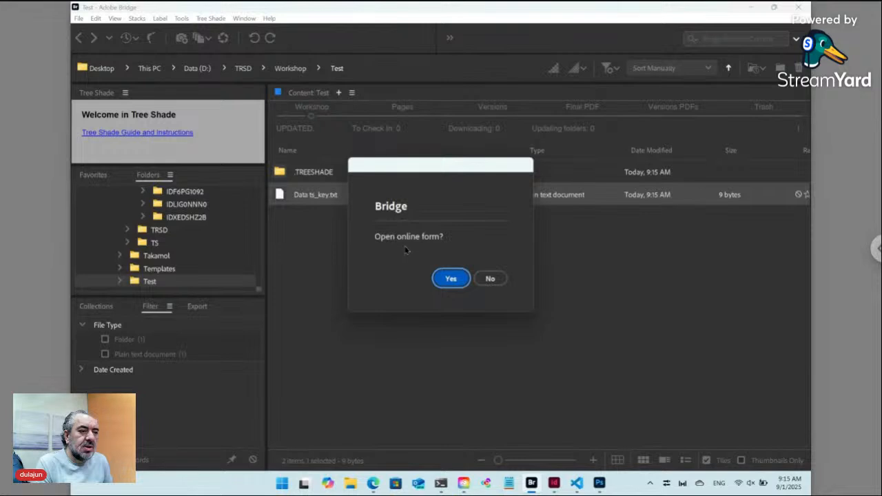
{"action": "left_click", "coordinate": [452, 280]}
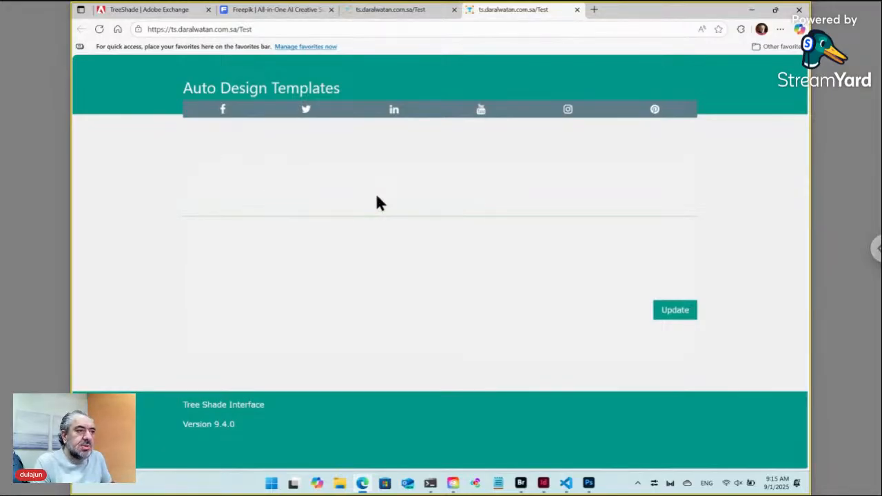
{"action": "key", "text": "ctrl+5"}
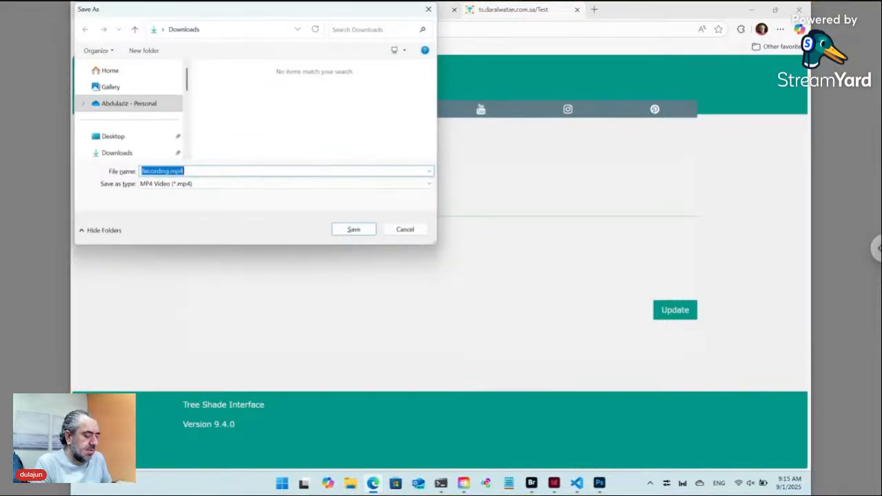
{"action": "key", "text": "Return"}
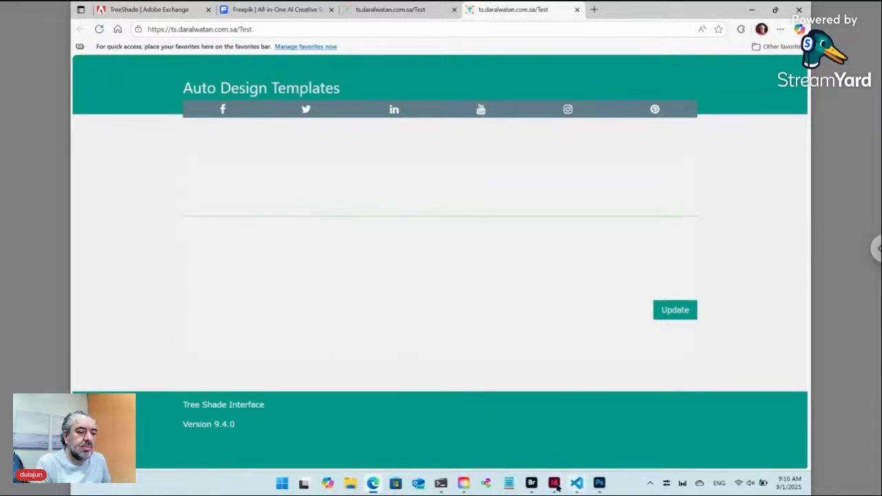
Switch back to Adobe Bridge and create a Tree Shade InDesign document named Layout in the Test folder
{"action": "mouse_move", "coordinate": [553, 485]}
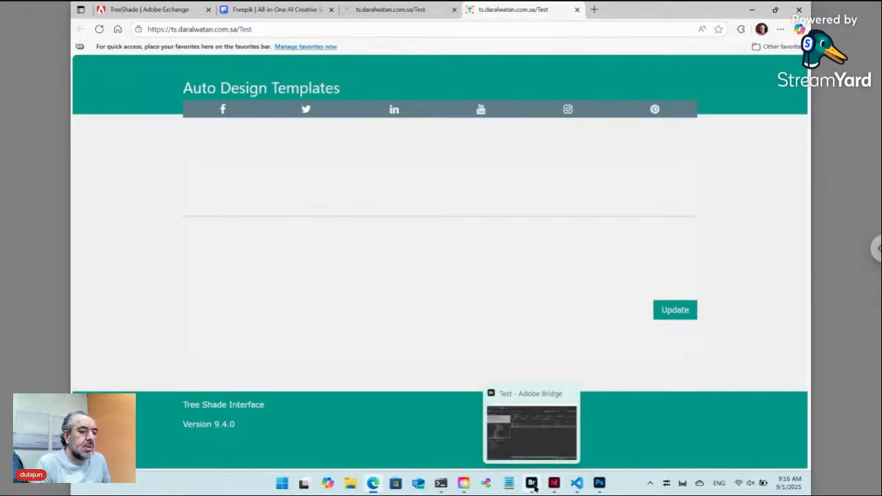
{"action": "left_click", "coordinate": [532, 485]}
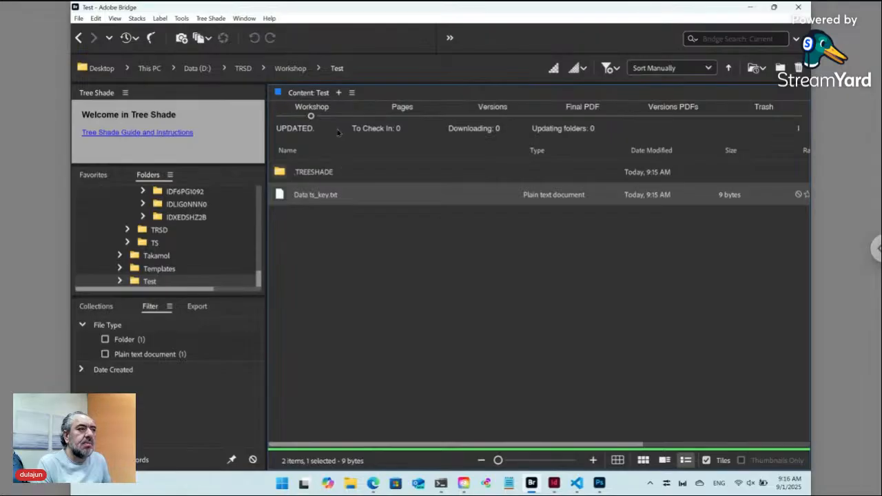
{"action": "left_click", "coordinate": [211, 19]}
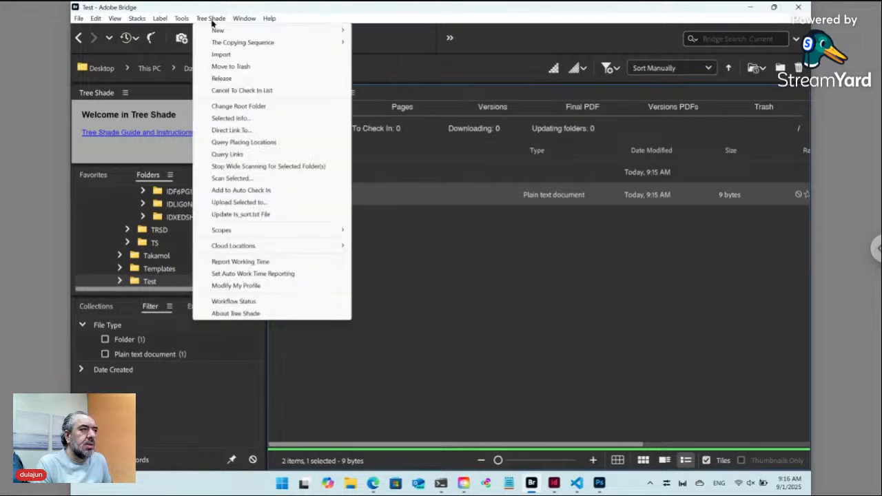
{"action": "mouse_move", "coordinate": [279, 35]}
{"action": "mouse_move", "coordinate": [373, 33]}
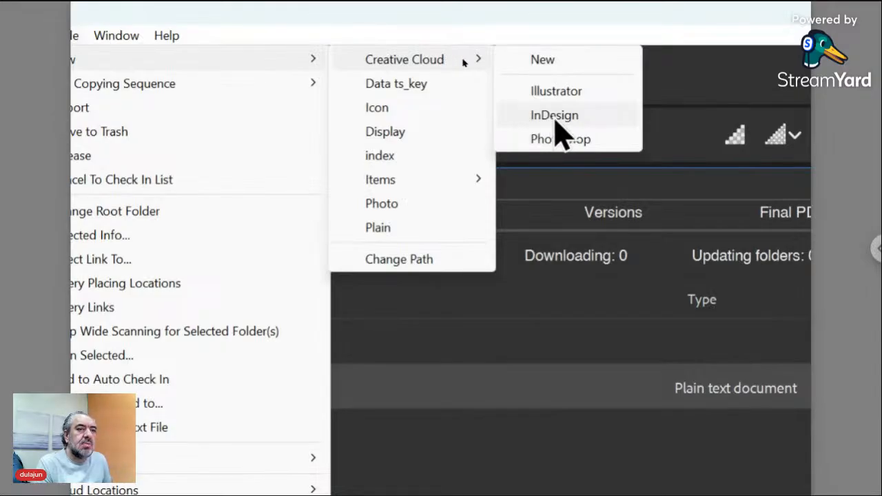
{"action": "left_click", "coordinate": [556, 120]}
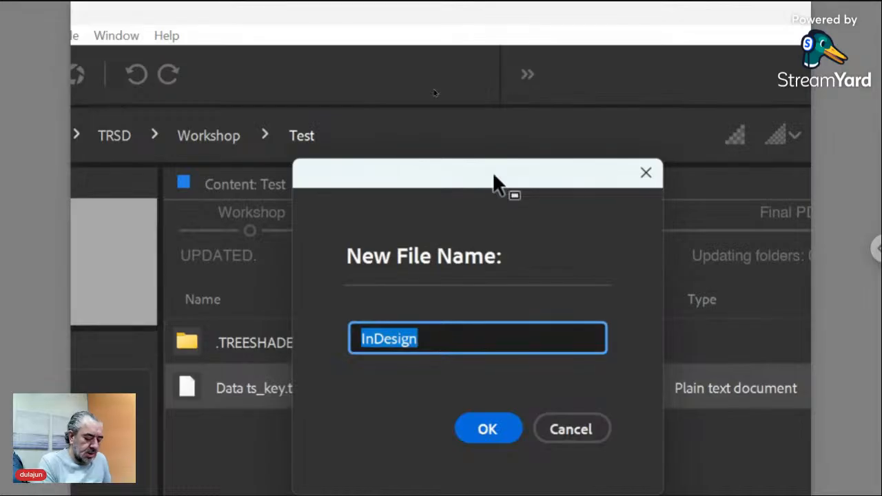
{"action": "type", "text": "4ayout"}
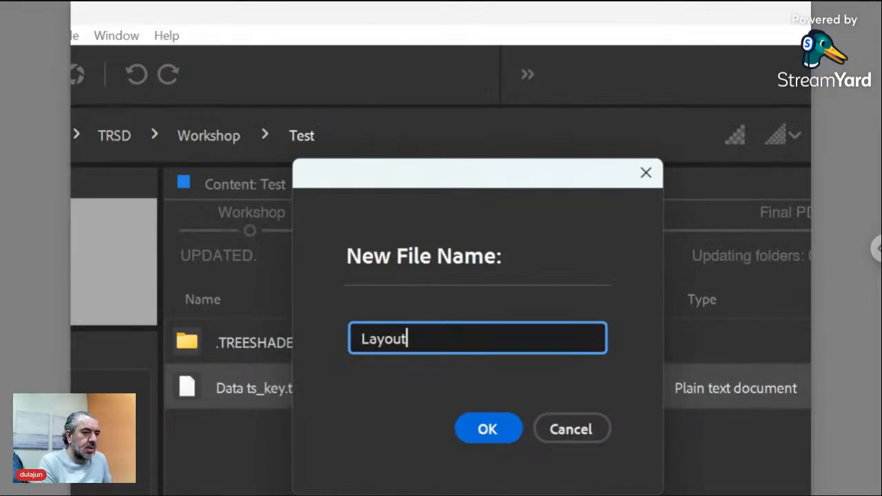
{"action": "left_click", "coordinate": [504, 437]}
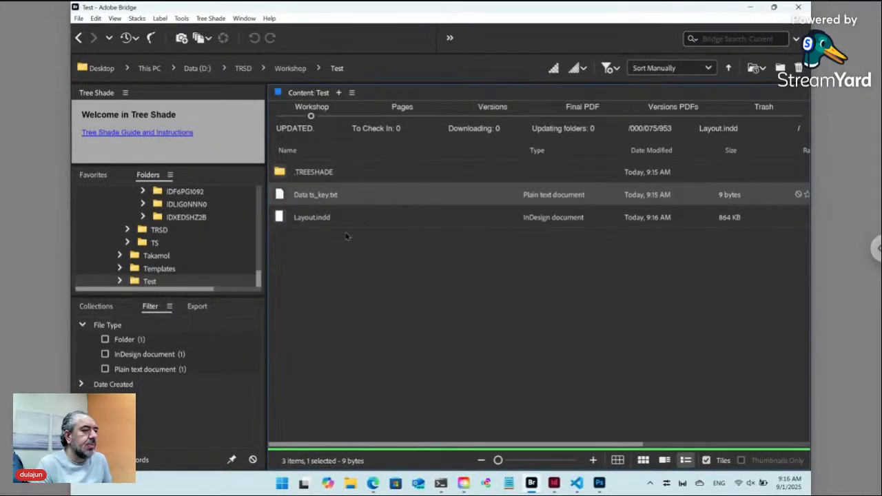
Open Layout.indd in InDesign and set its A4 page to landscape orientation
{"action": "left_click", "coordinate": [336, 219]}
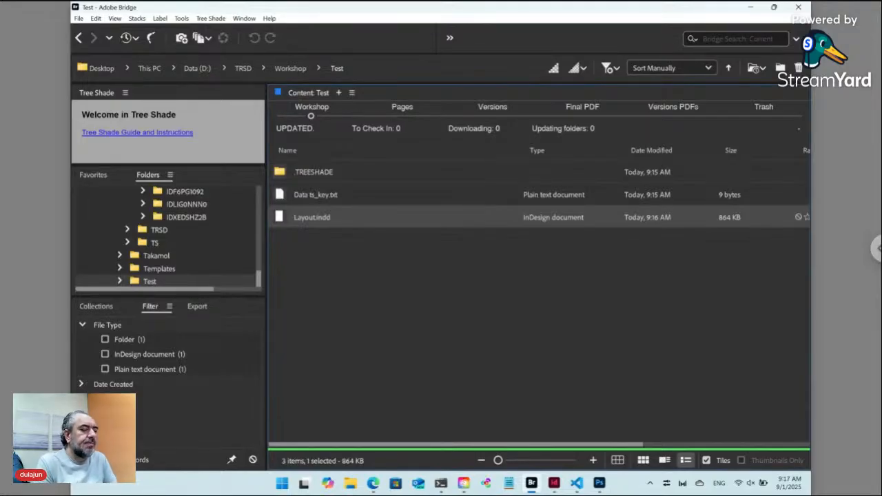
{"action": "double_click", "coordinate": [312, 217]}
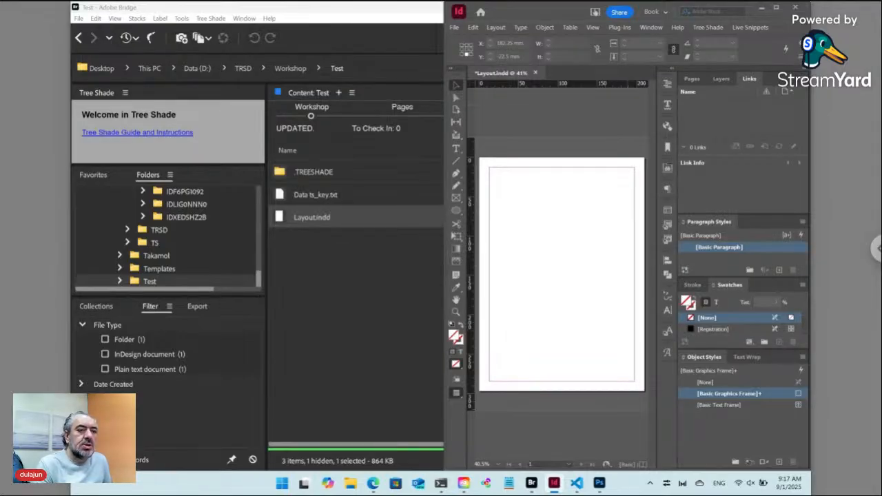
{"action": "left_click", "coordinate": [455, 28]}
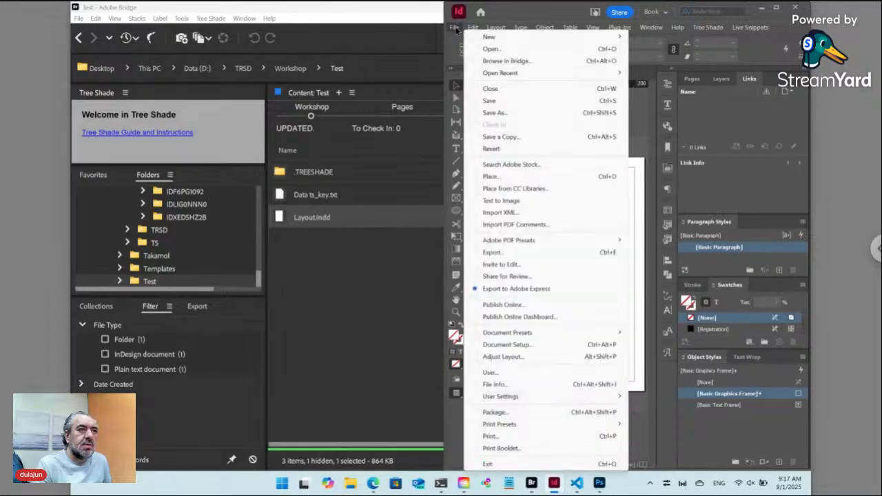
{"action": "left_click", "coordinate": [510, 349]}
{"action": "left_click", "coordinate": [504, 200]}
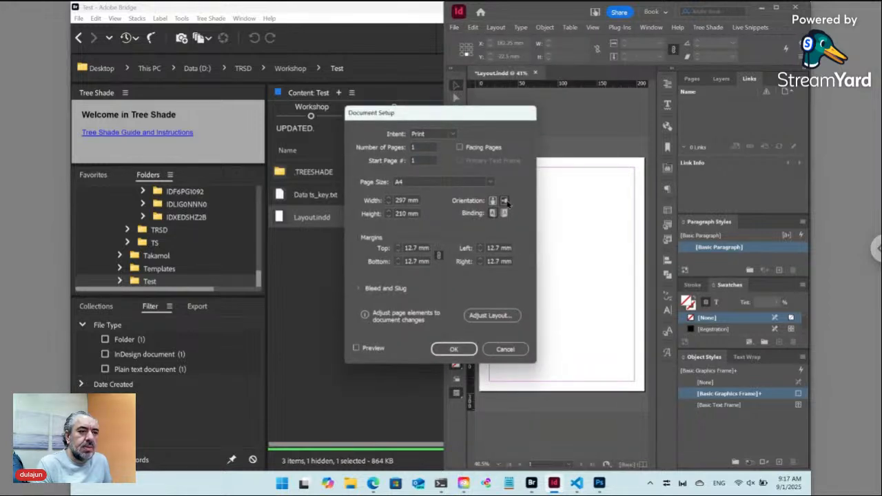
{"action": "left_click", "coordinate": [462, 352]}
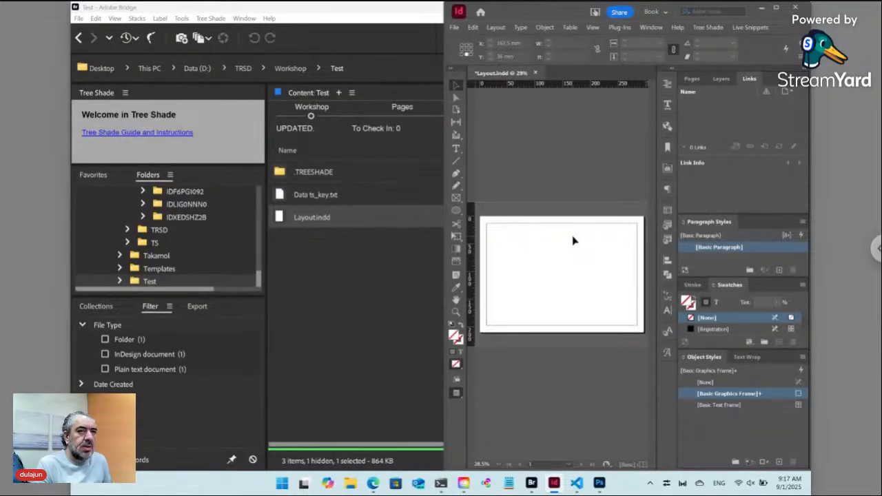
Draw a text frame that fills the area inside the page margins of the landscape layout
{"action": "left_click", "coordinate": [776, 8]}
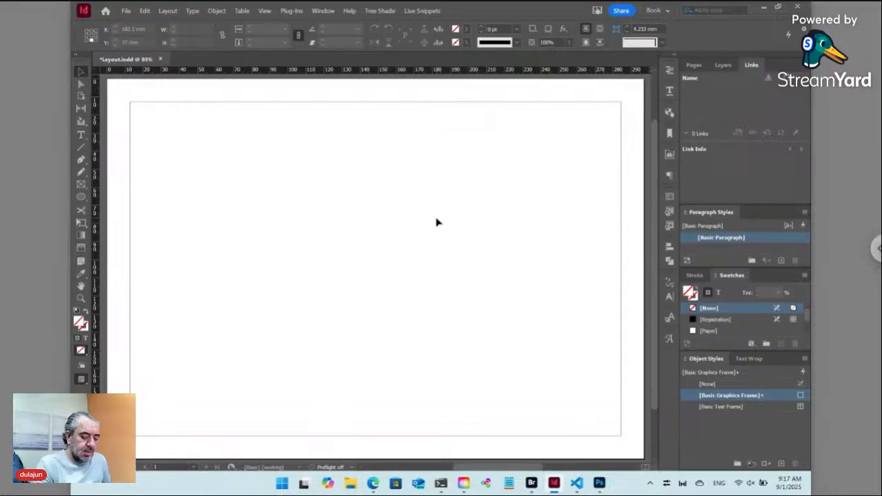
{"action": "key", "text": "ctrl+minus"}
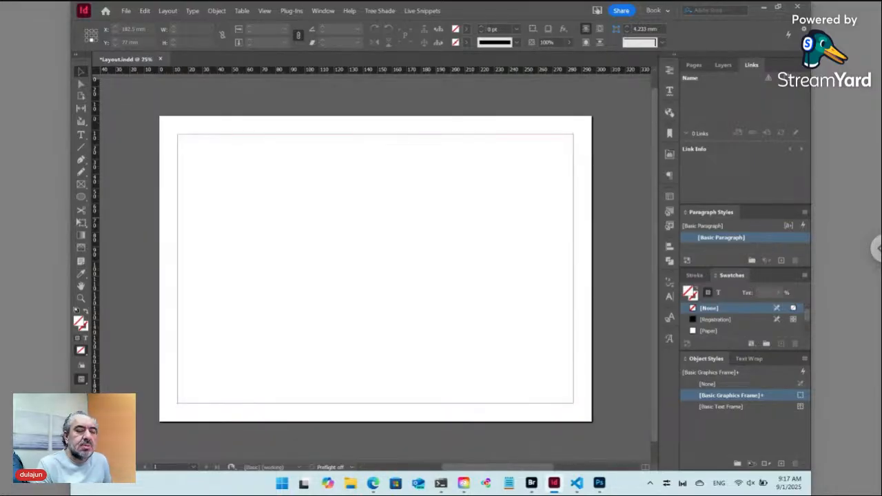
{"action": "left_click", "coordinate": [81, 135]}
{"action": "left_click", "coordinate": [186, 149]}
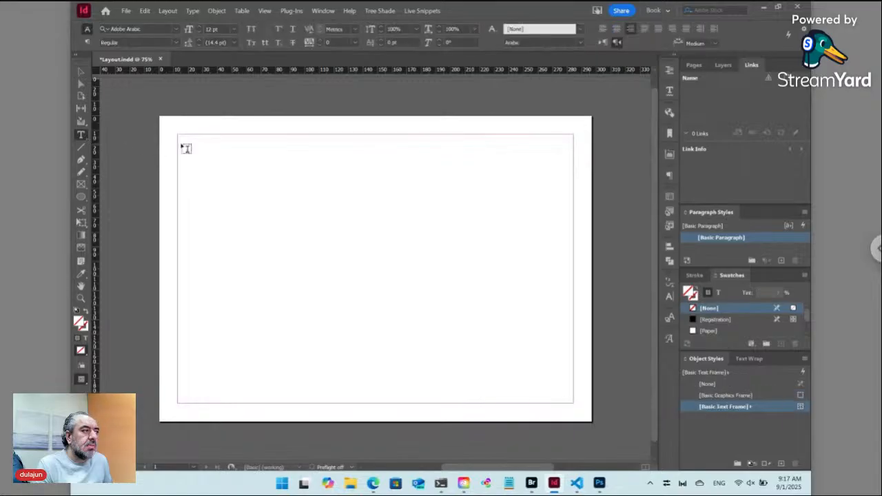
{"action": "left_click_drag", "start_coordinate": [178, 135], "coordinate": [573, 403]}
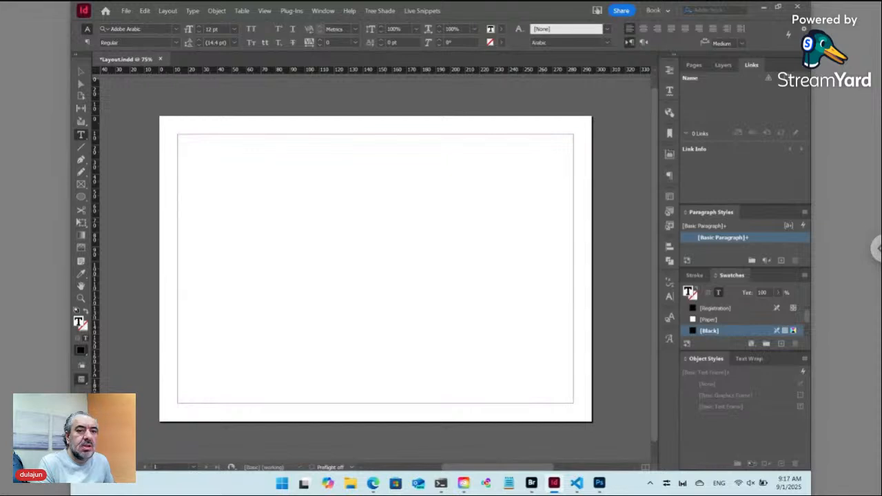
Create a new paragraph style named Body and apply it to the text frame's paragraph
{"action": "left_click", "coordinate": [804, 211]}
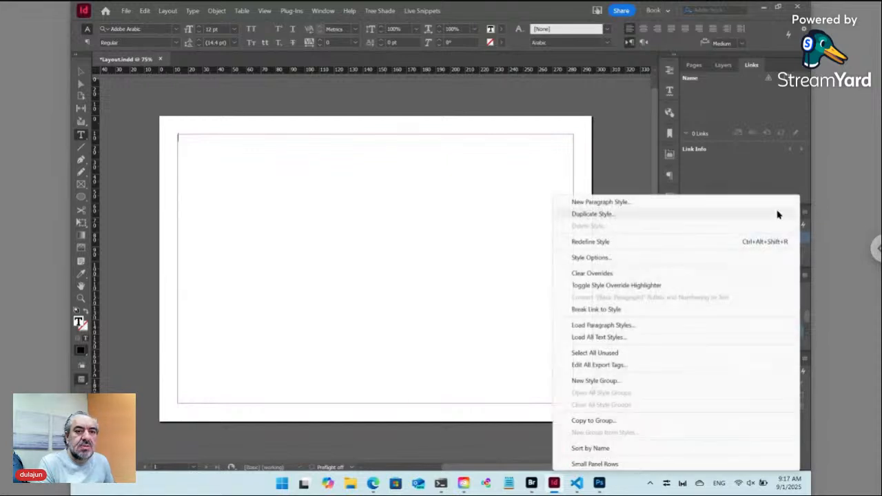
{"action": "left_click", "coordinate": [651, 205]}
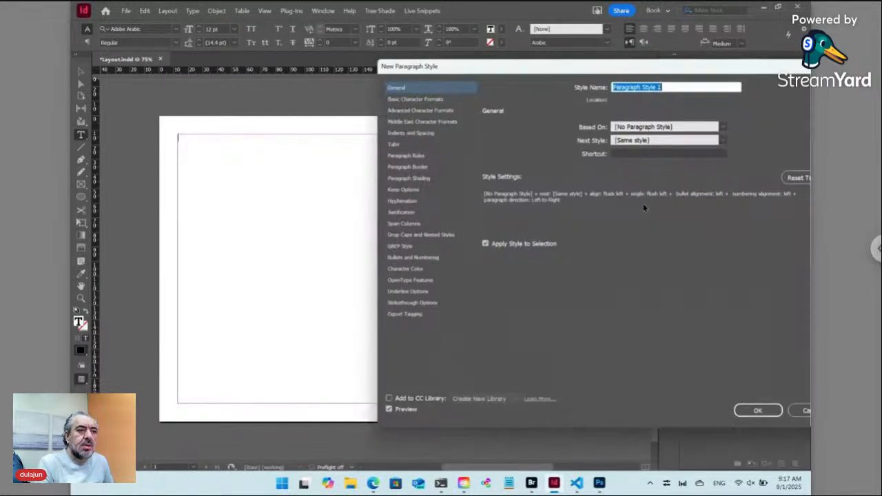
{"action": "type", "text": "Body"}
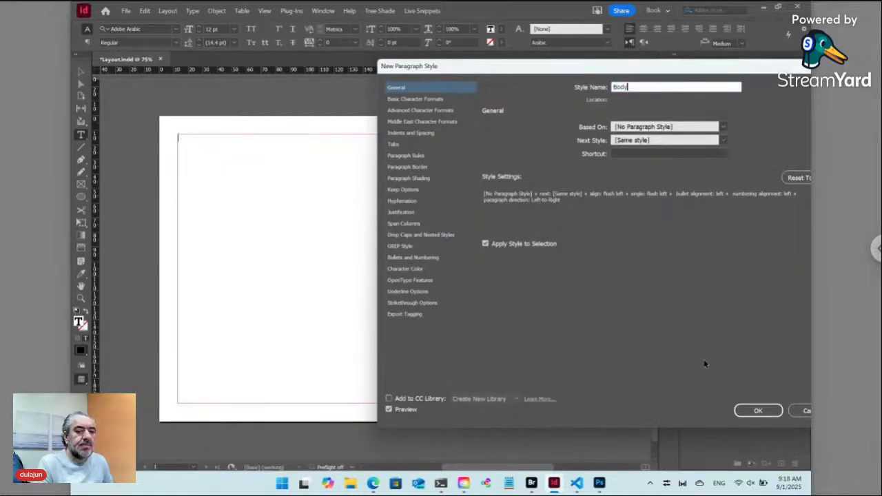
{"action": "left_click", "coordinate": [753, 412]}
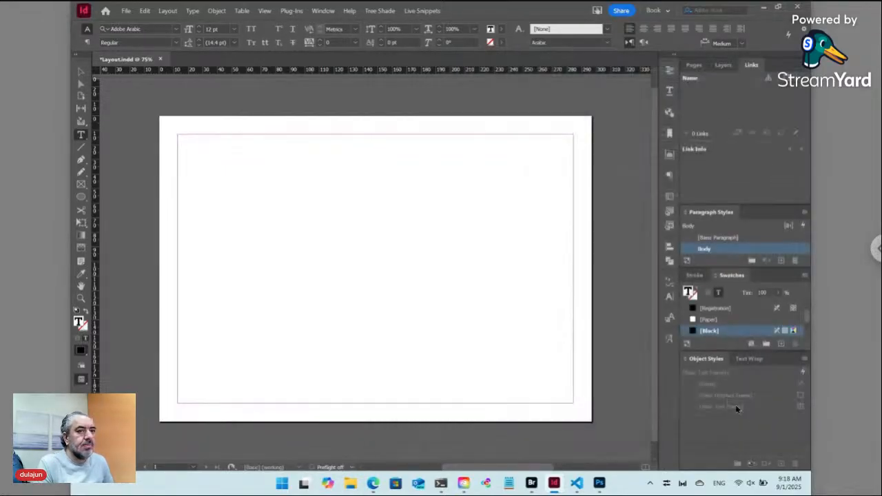
Set the text size to 100 pt with centred alignment and redefine the Body style to match
{"action": "left_click", "coordinate": [214, 29]}
{"action": "type", "text": "100"}
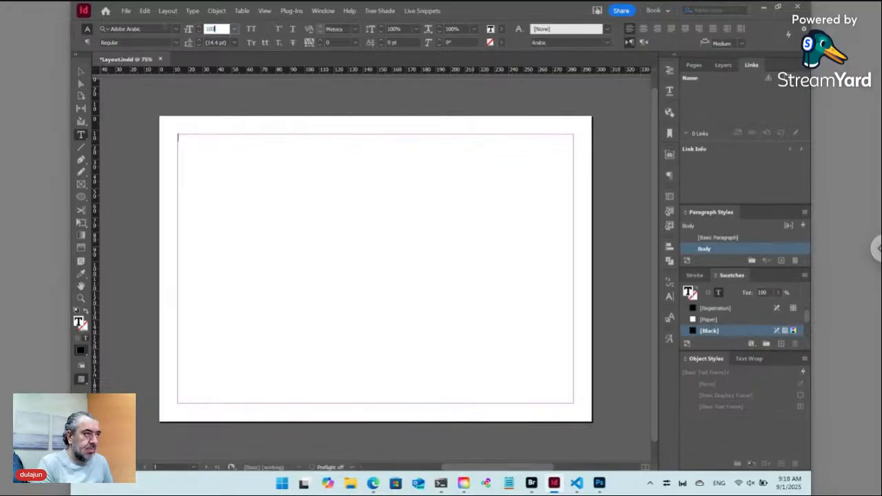
{"action": "key", "text": "Return"}
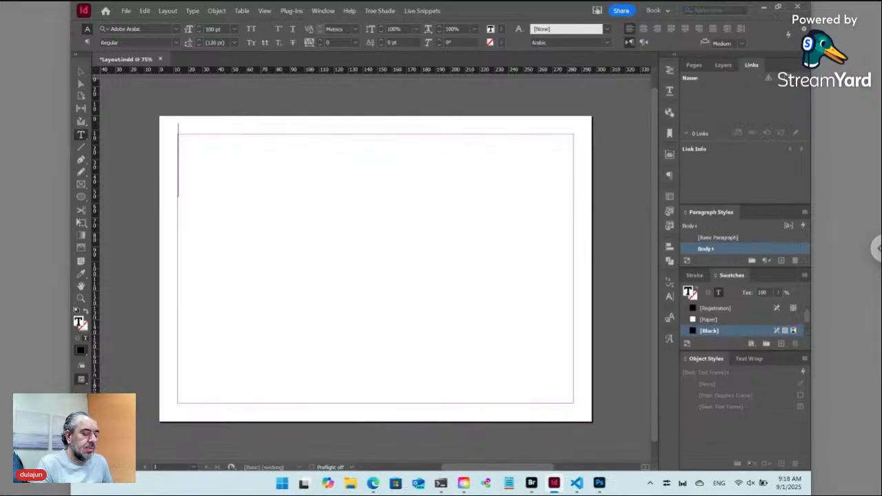
{"action": "key", "text": "ctrl+shift+c"}
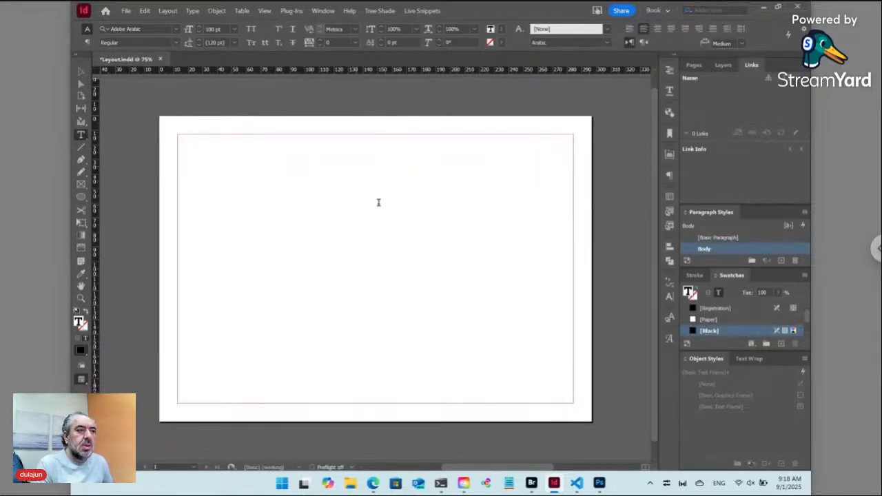
Enter the sample text "Some text here." in the frame
{"action": "type", "text": "So"}
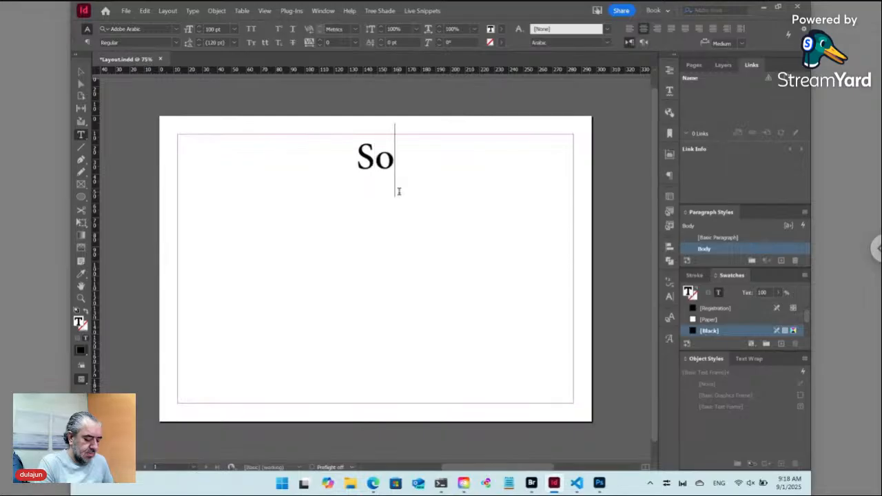
{"action": "type", "text": "me text"}
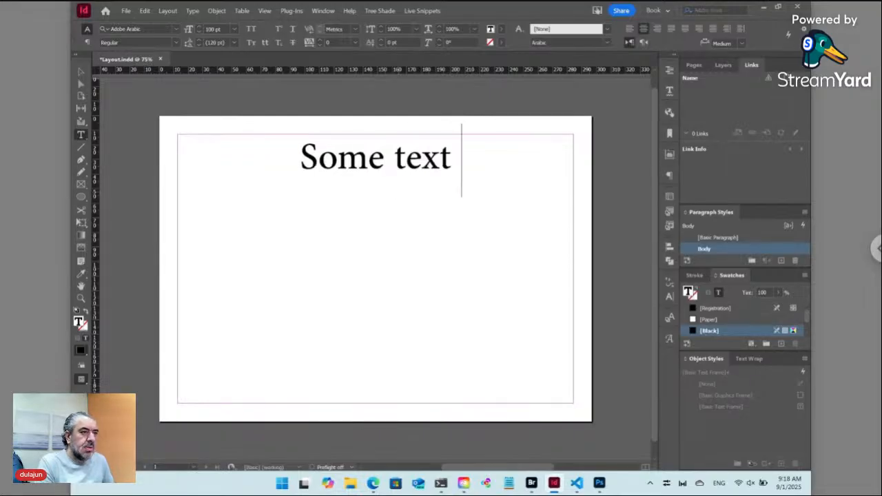
{"action": "type", "text": " here"}
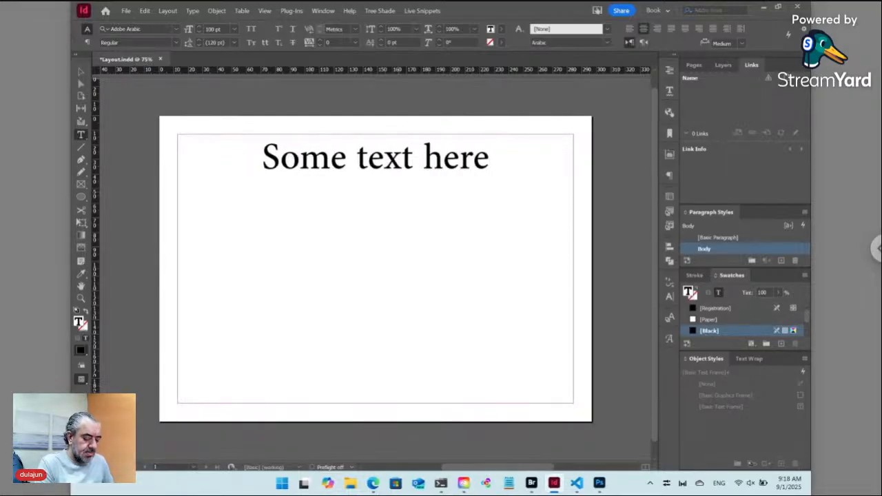
{"action": "type", "text": "."}
Set the text frame's vertical justification to Center
{"action": "key", "text": "ctrl+b"}
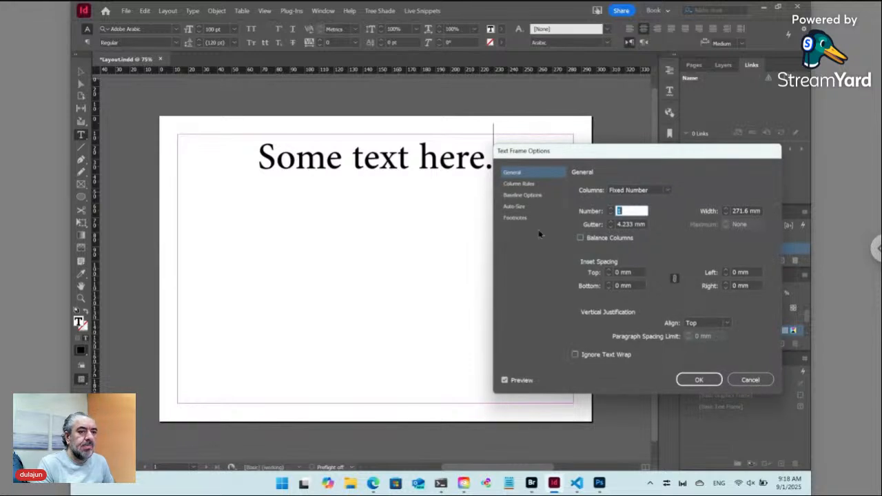
{"action": "left_click", "coordinate": [718, 323]}
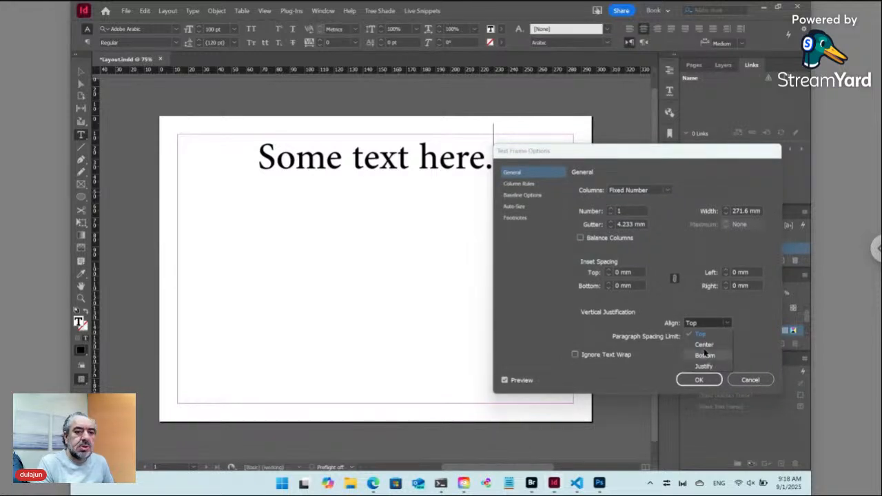
{"action": "left_click", "coordinate": [702, 344]}
{"action": "left_click", "coordinate": [699, 380]}
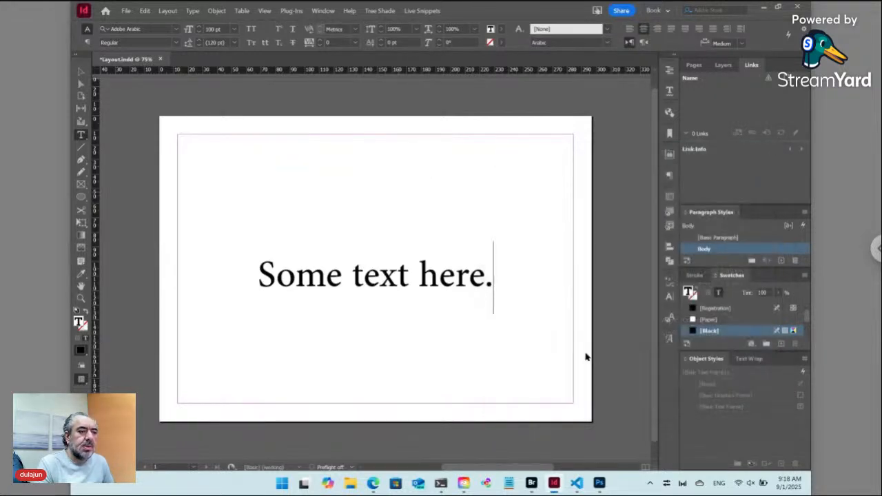
Try the Amarillo font on all of the frame's text
{"action": "key", "text": "ctrl+a"}
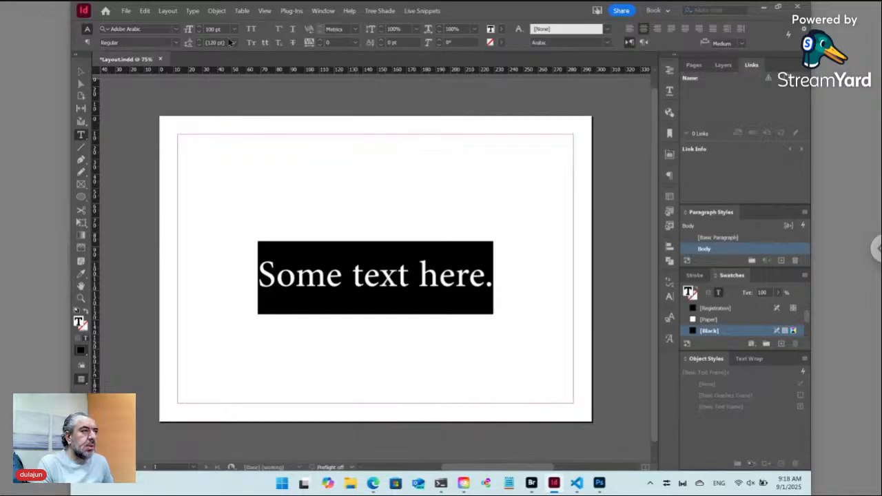
{"action": "left_click", "coordinate": [177, 29]}
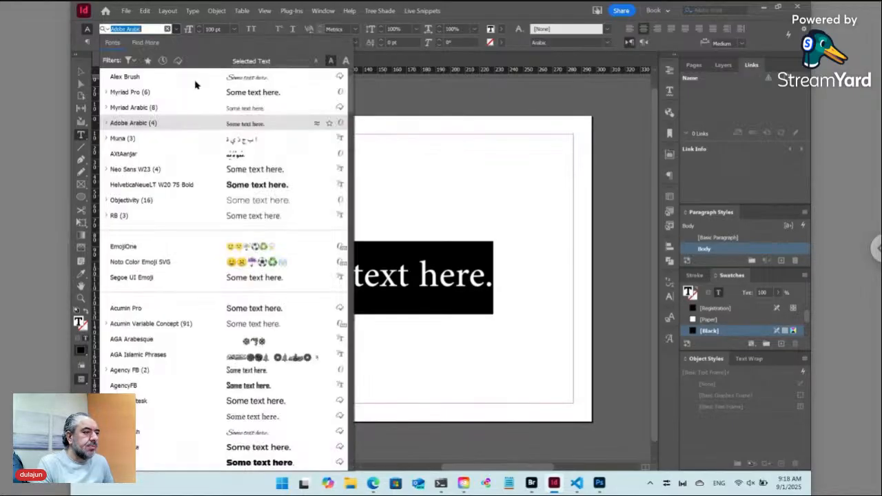
{"action": "scroll", "coordinate": [252, 295], "scroll_direction": "down", "scroll_amount": 6}
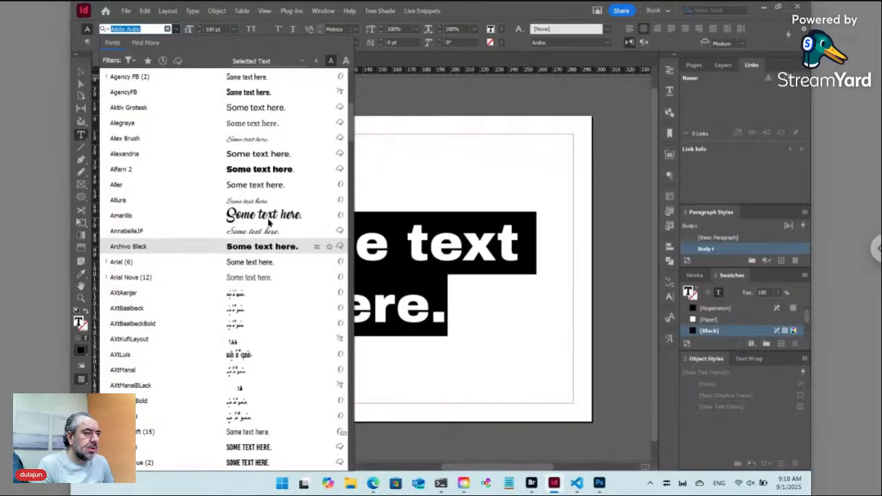
{"action": "left_click", "coordinate": [219, 217]}
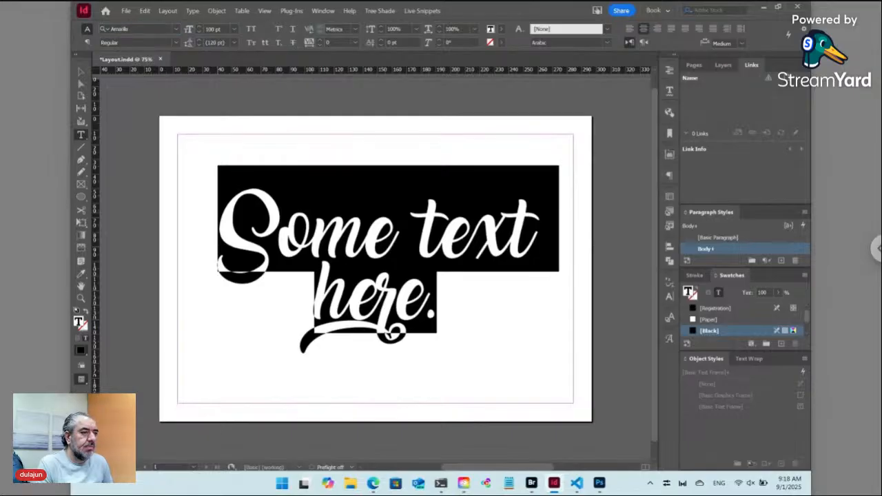
Set the selected text's font to Bungee and redefine the Body paragraph style to match
{"action": "left_click", "coordinate": [176, 29]}
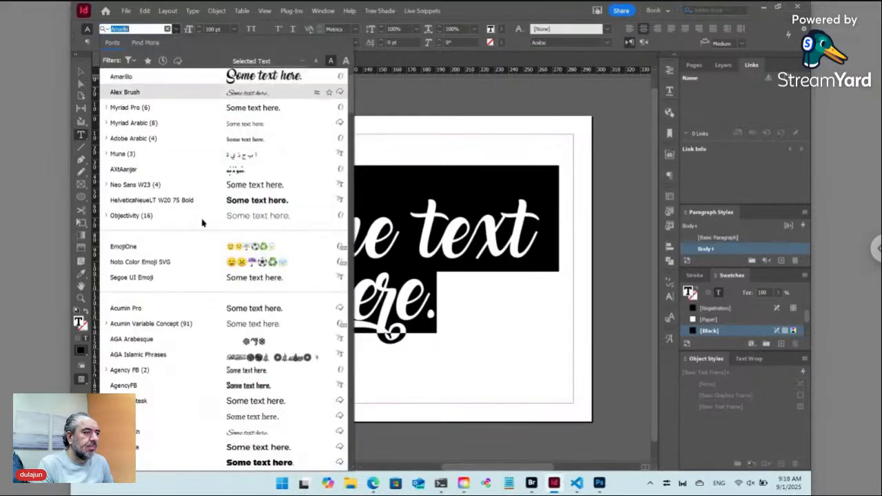
{"action": "scroll", "coordinate": [207, 269], "scroll_direction": "down", "scroll_amount": 4}
{"action": "scroll", "coordinate": [207, 269], "scroll_direction": "down", "scroll_amount": 6}
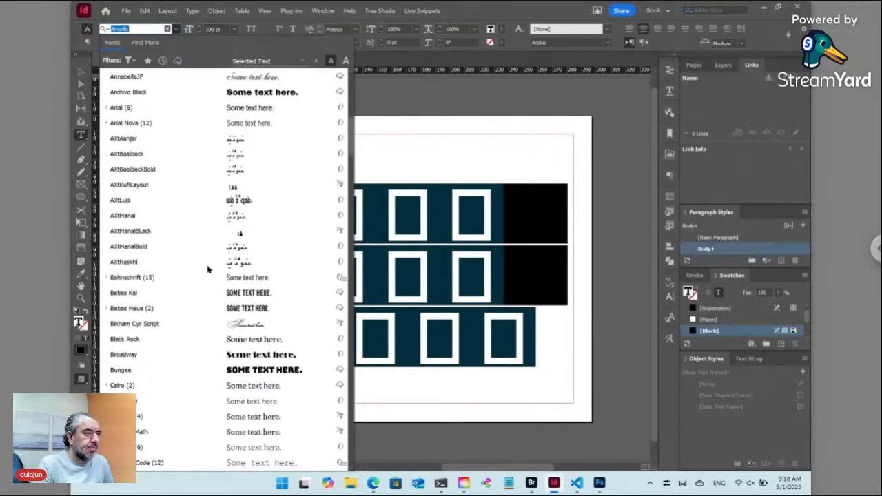
{"action": "left_click", "coordinate": [223, 372]}
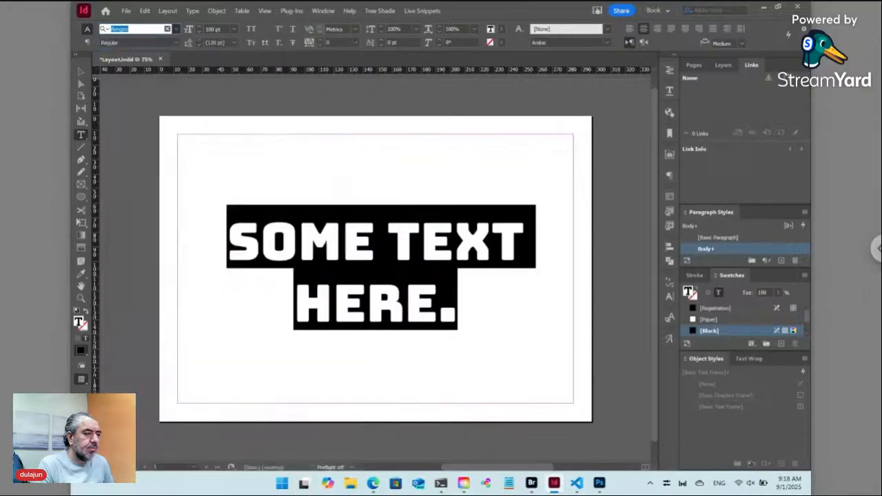
{"action": "left_click", "coordinate": [355, 241]}
{"action": "key", "text": "ctrl+alt+shift+r"}
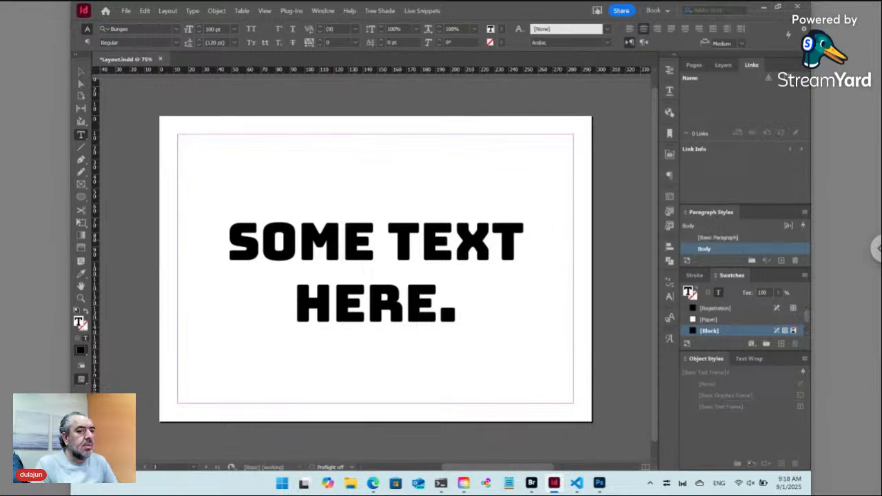
Save Layout.indd and check it in to Tree Shade
{"action": "key", "text": "ctrl"}
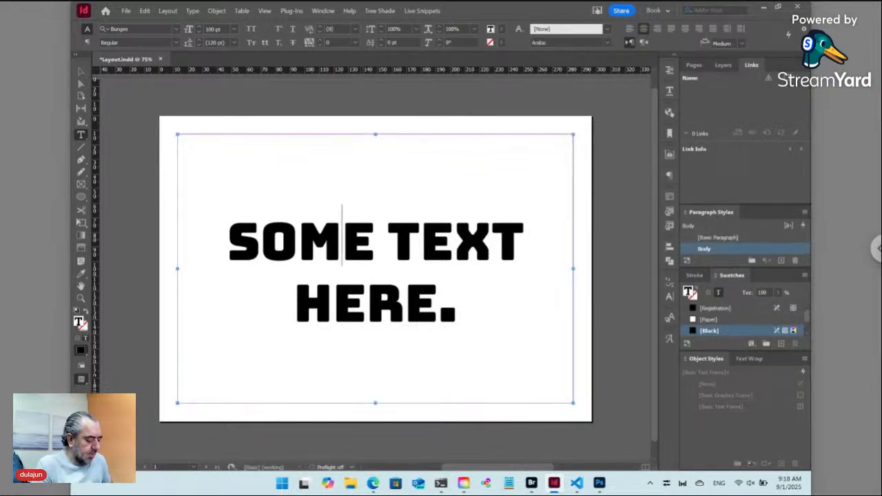
{"action": "key", "text": "ctrl+s"}
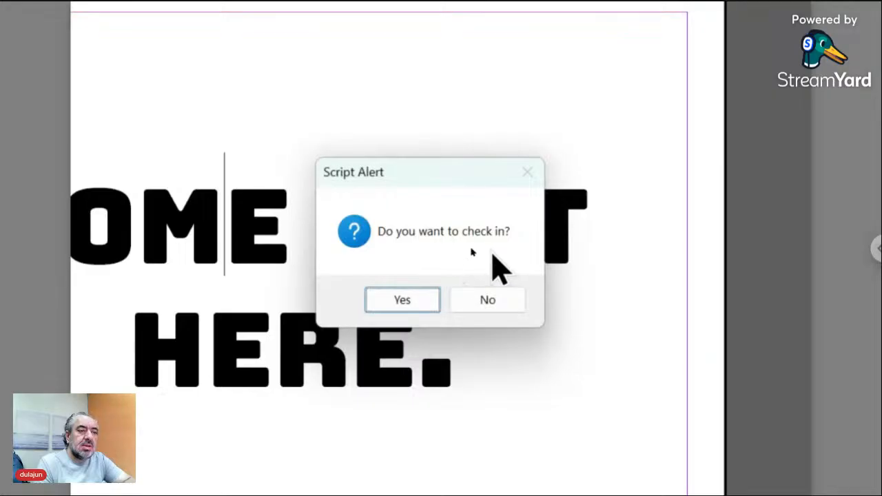
{"action": "left_click", "coordinate": [397, 305]}
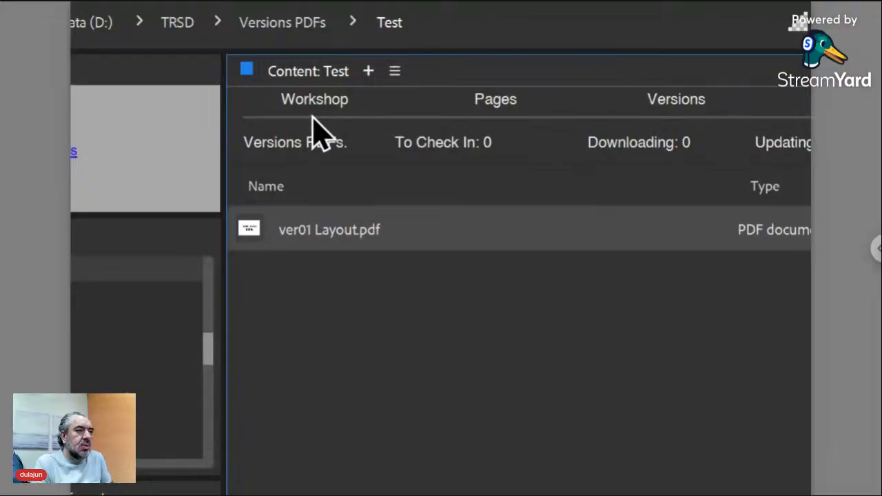
In Adobe Bridge, view the generated page preview of Layout.indd and return to the Test folder in Workshop
{"action": "left_click", "coordinate": [310, 116]}
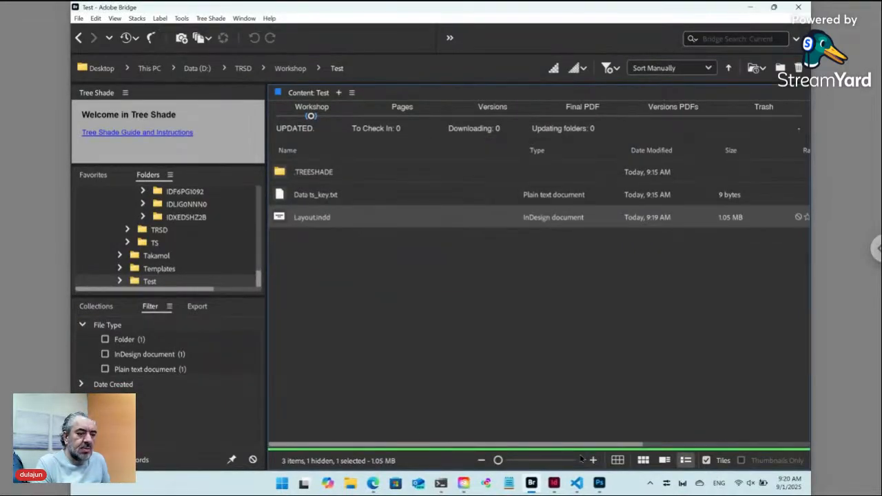
{"action": "left_click", "coordinate": [346, 247]}
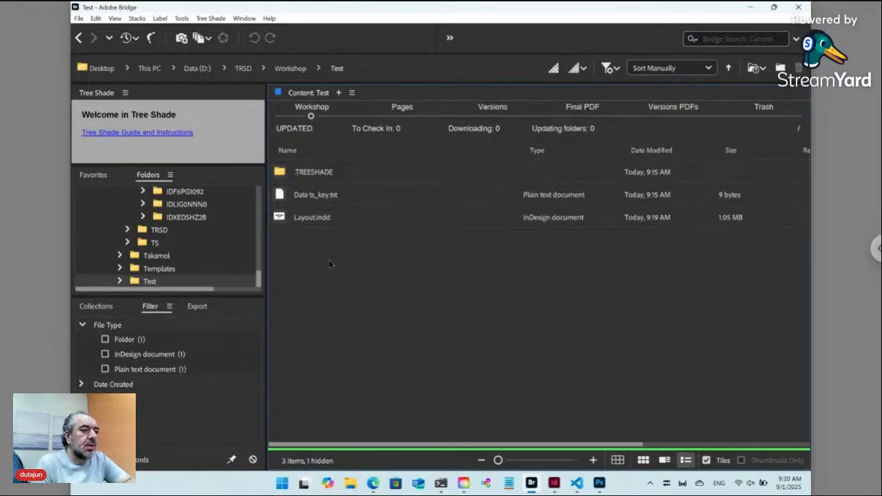
{"action": "left_click", "coordinate": [325, 221]}
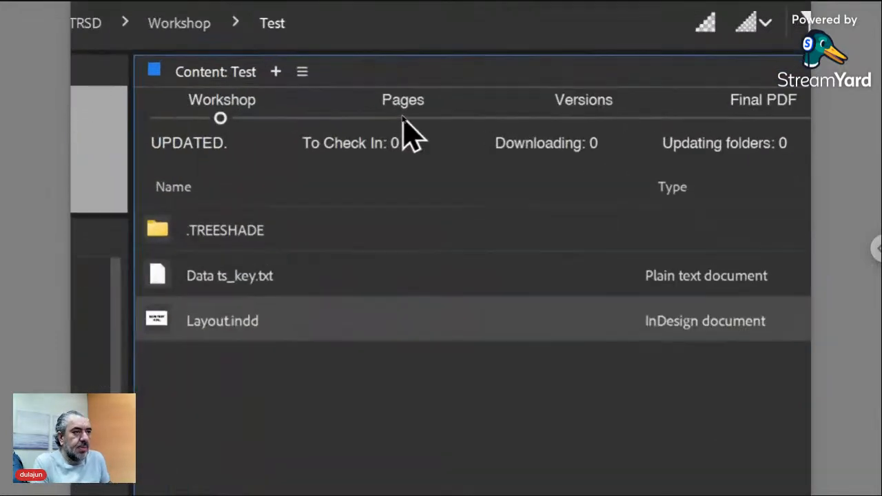
{"action": "left_click", "coordinate": [403, 118]}
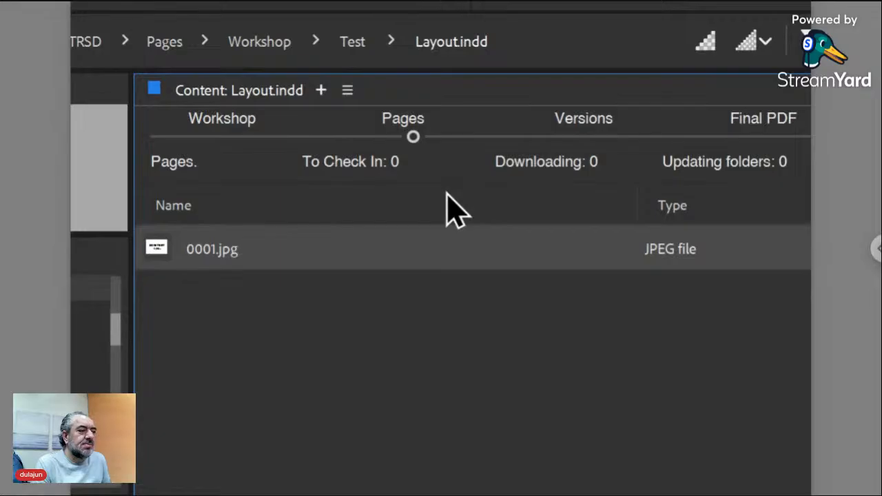
{"action": "left_click", "coordinate": [231, 371]}
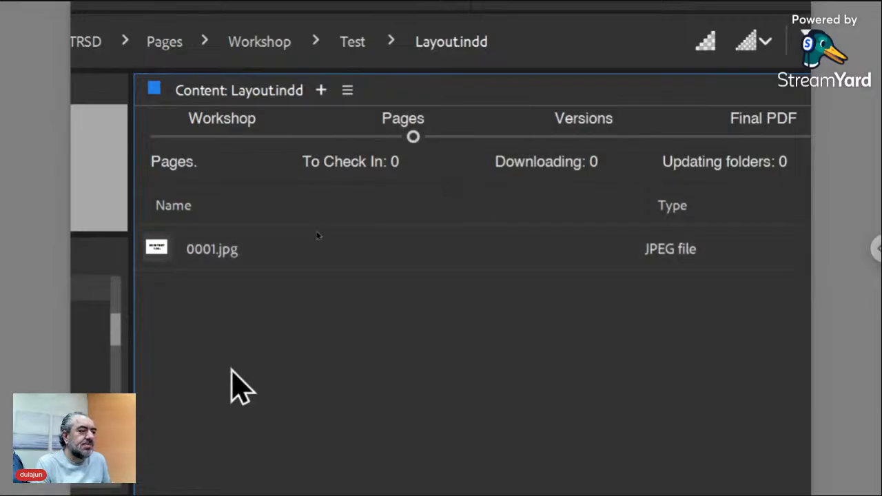
{"action": "left_click", "coordinate": [221, 243]}
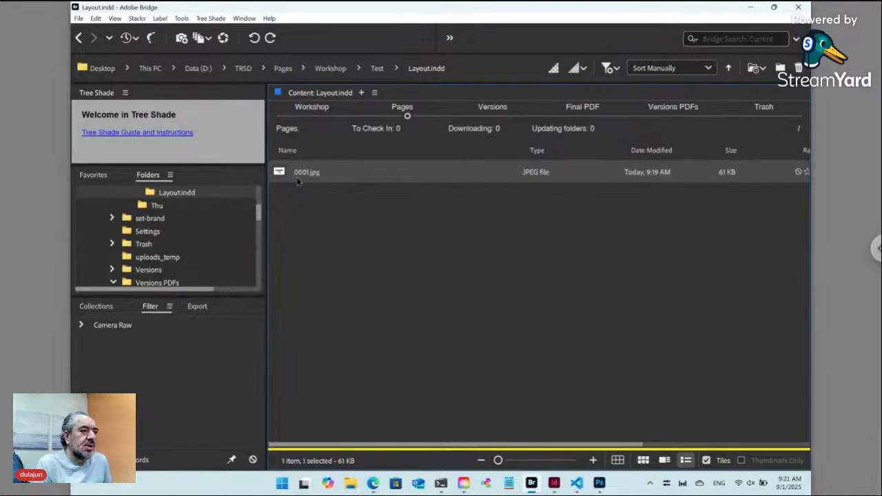
{"action": "left_click", "coordinate": [310, 116]}
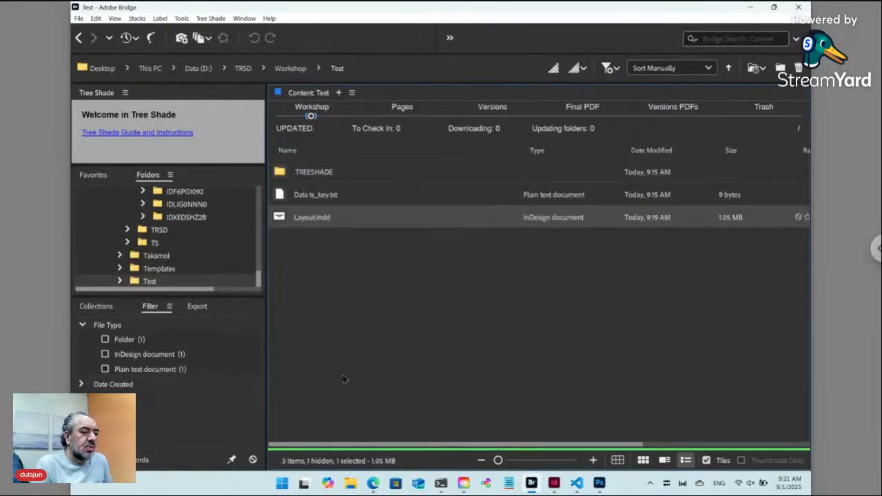
Switch to Microsoft Edge, reload the Test auto design templates page and view the Layout preview
{"action": "left_click", "coordinate": [373, 483]}
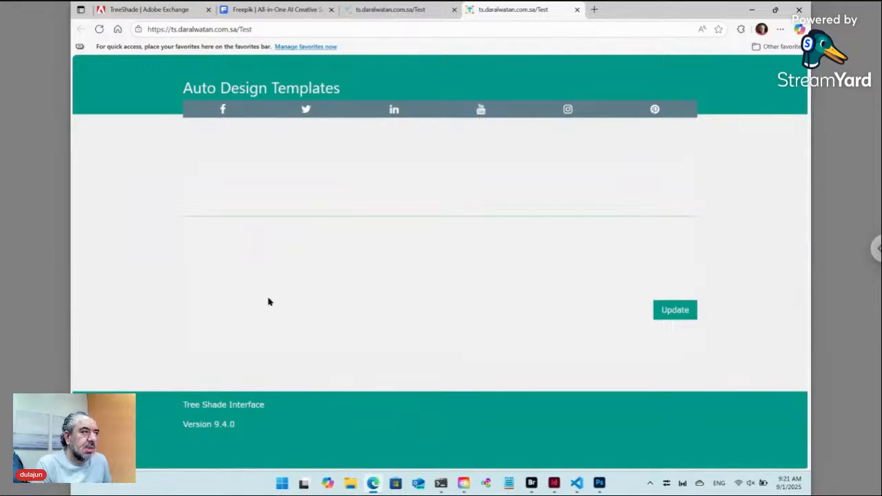
{"action": "left_click", "coordinate": [100, 30]}
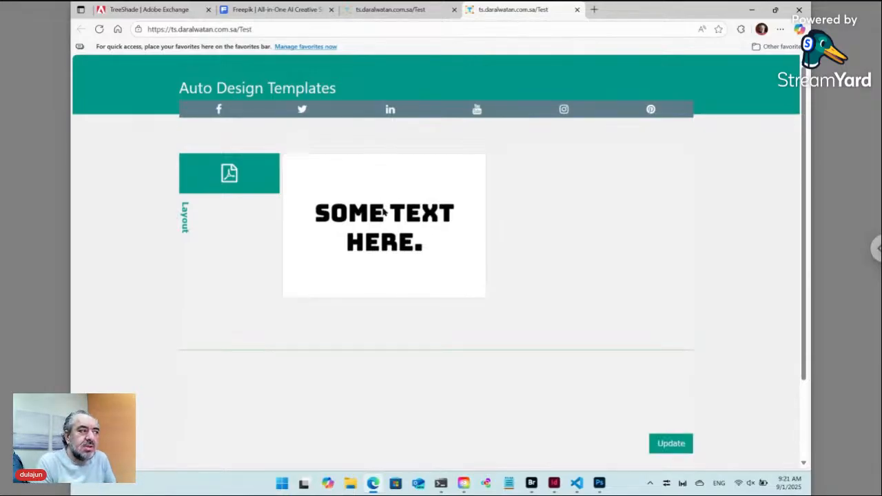
{"action": "scroll", "coordinate": [391, 280], "scroll_direction": "down", "scroll_amount": 2}
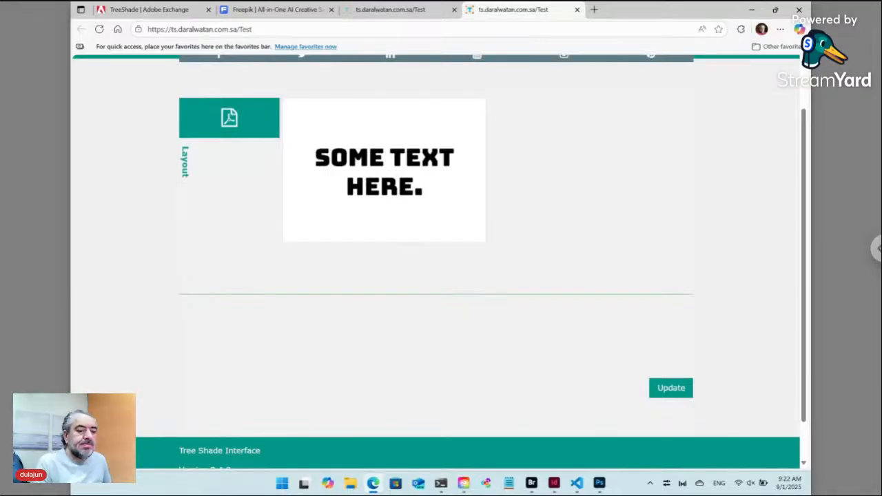
In InDesign, create a new live snippet from all of the frame's text with the phrase "Data/Main Text"
{"action": "left_click", "coordinate": [554, 486]}
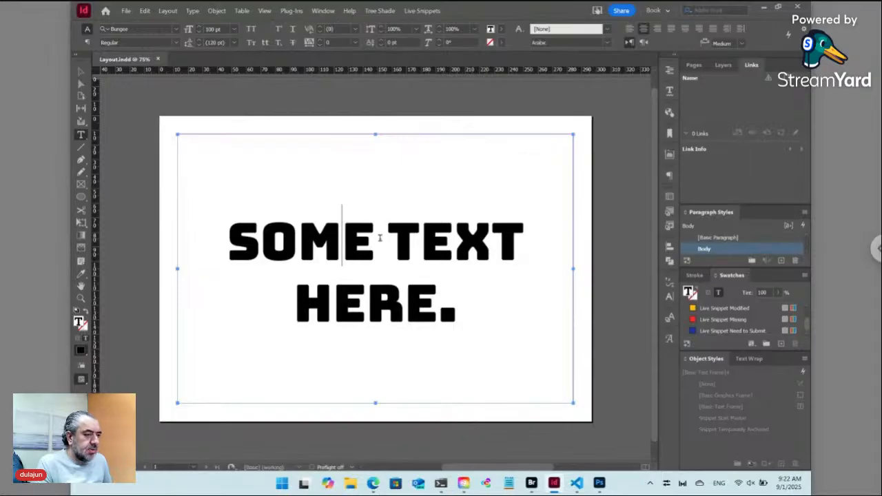
{"action": "key", "text": "ctrl+a"}
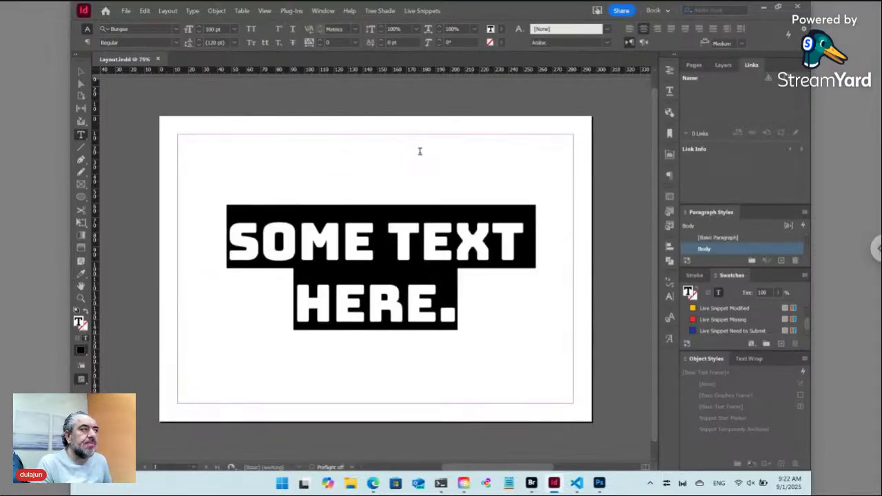
{"action": "left_click", "coordinate": [427, 12]}
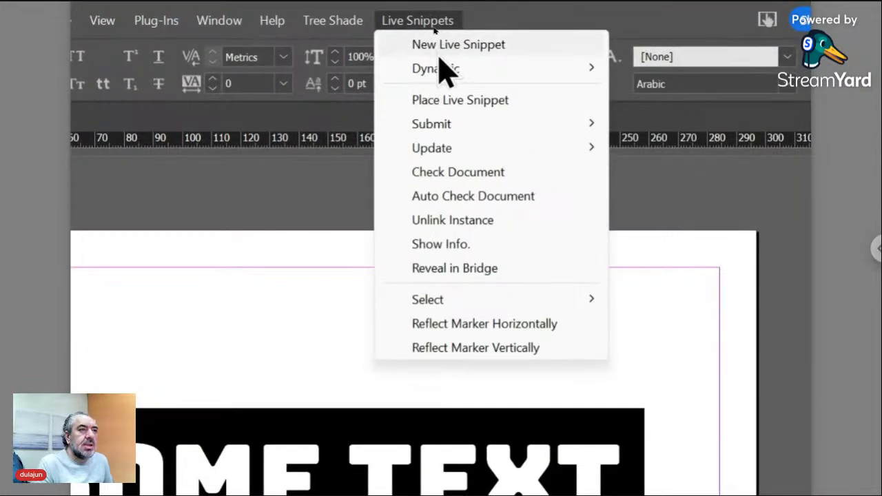
{"action": "left_click", "coordinate": [443, 50]}
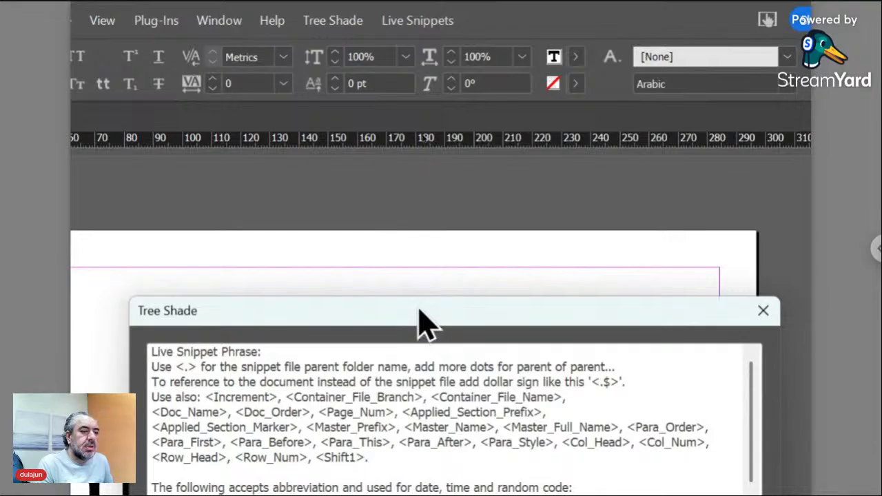
{"action": "left_click_drag", "start_coordinate": [420, 312], "coordinate": [411, 115]}
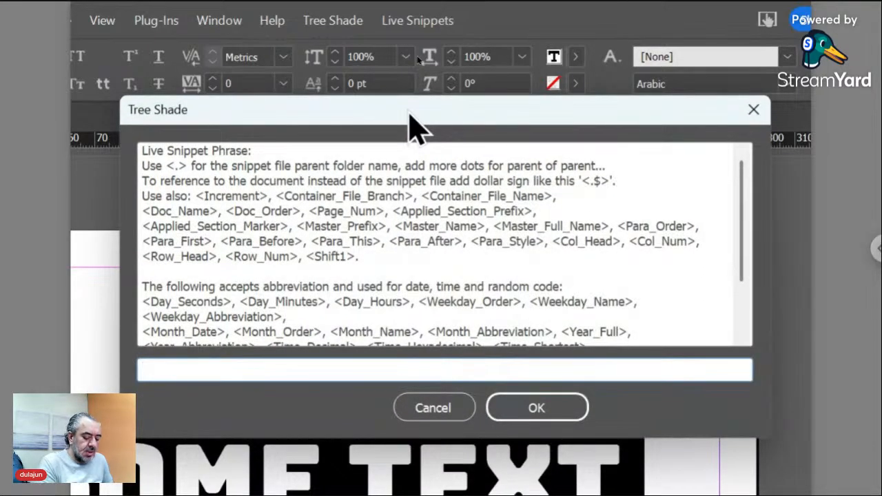
{"action": "type", "text": "Data"}
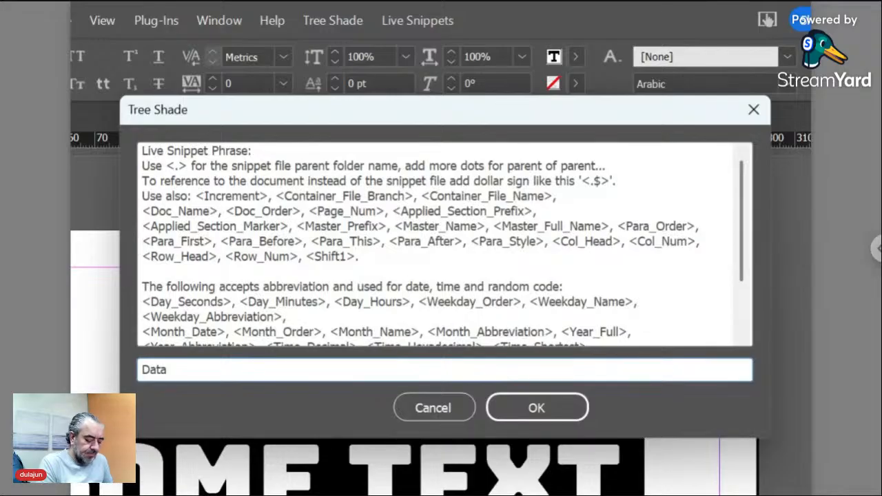
{"action": "type", "text": "/"}
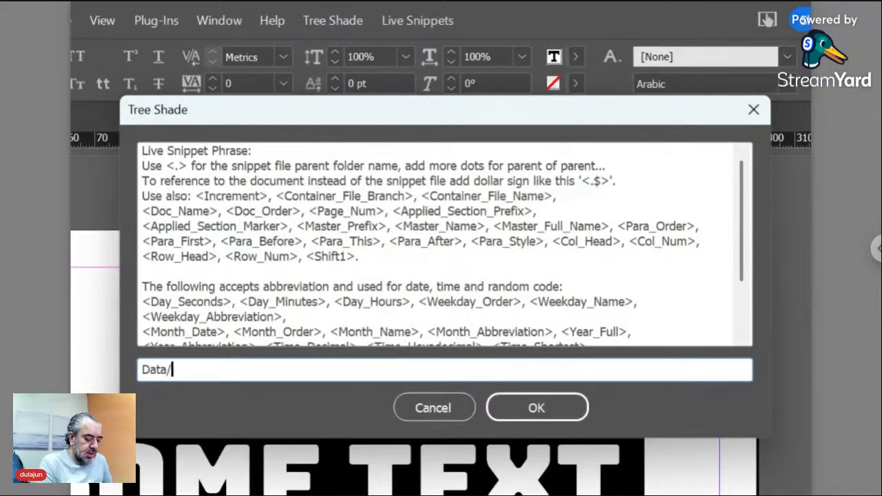
{"action": "type", "text": "Con"}
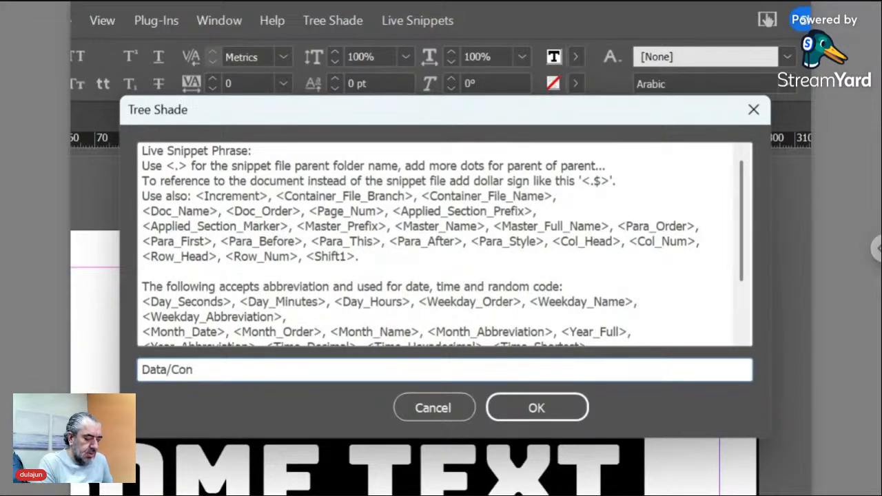
{"action": "key", "text": "BackSpace"}
{"action": "key", "text": "BackSpace"}
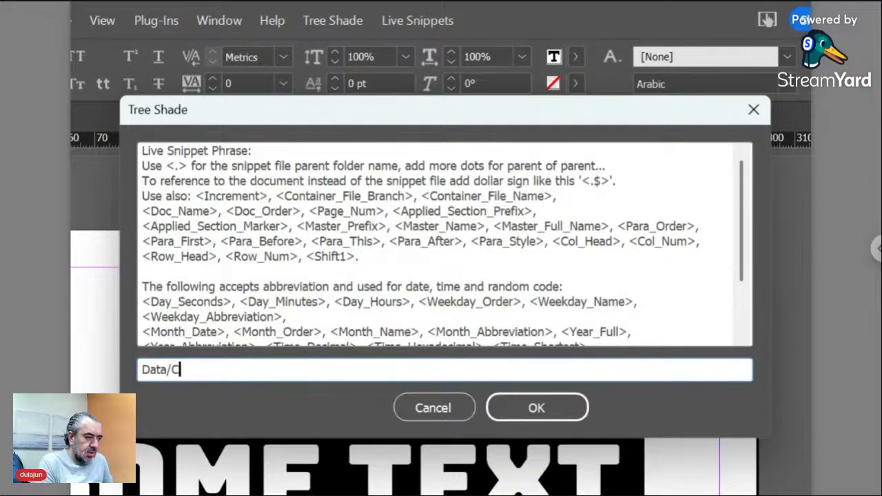
{"action": "key", "text": "BackSpace"}
{"action": "type", "text": "Mai"}
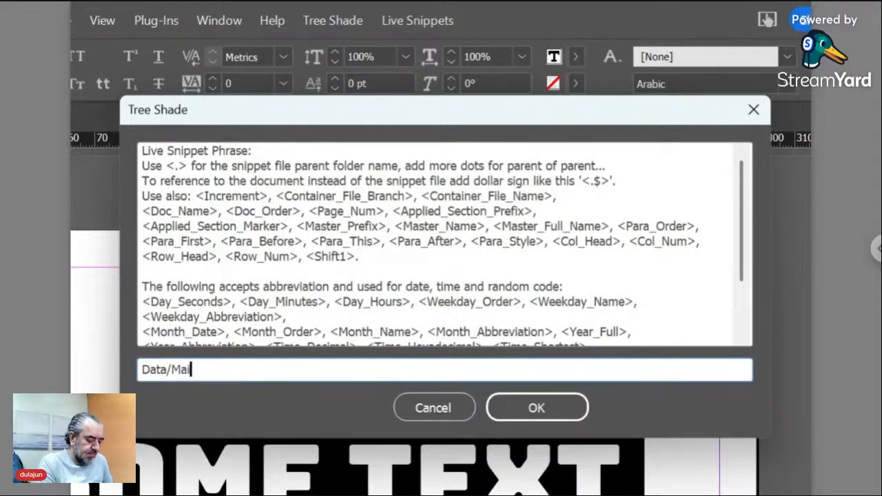
{"action": "type", "text": "n Text"}
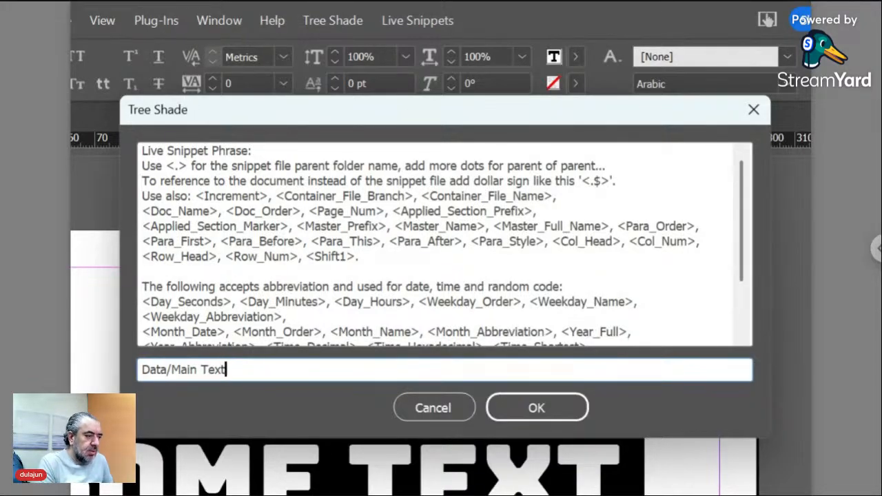
{"action": "left_click", "coordinate": [536, 409]}
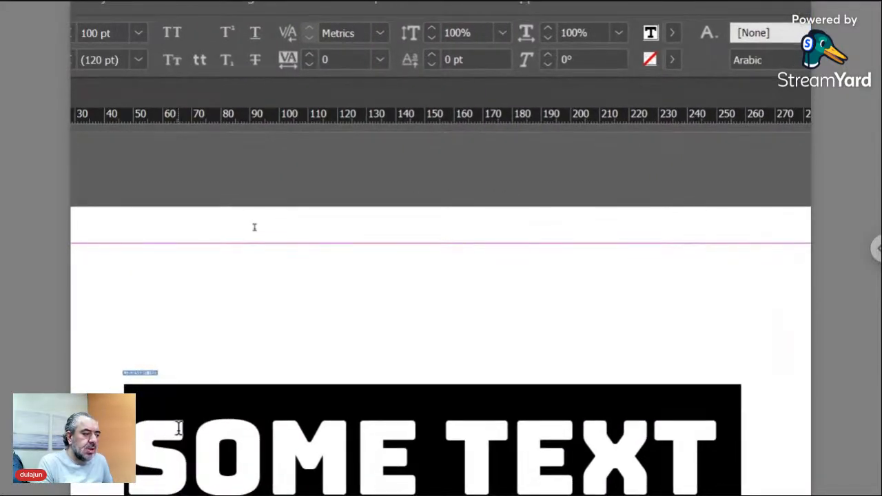
Show hidden characters and set the font size of the snippet's start marker label to 18 pt
{"action": "key", "text": "Left"}
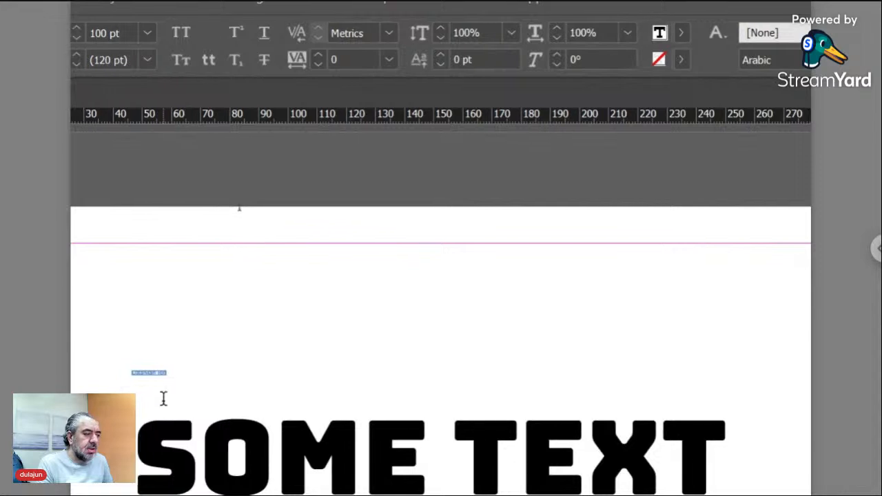
{"action": "left_click", "coordinate": [173, 371]}
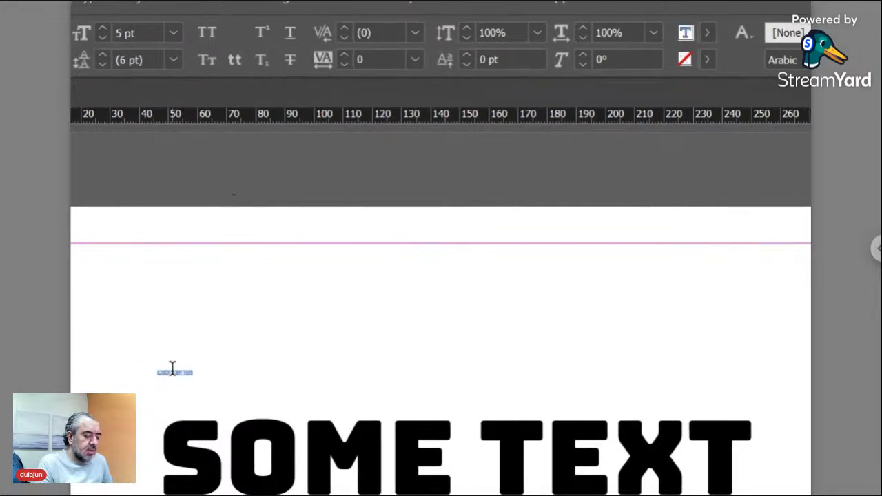
{"action": "key", "text": "ctrl+alt+i"}
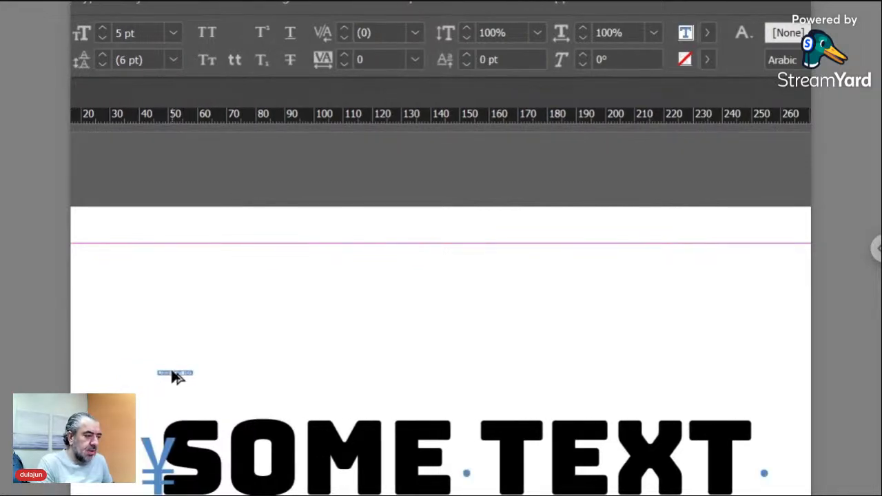
{"action": "key", "text": "ctrl+="}
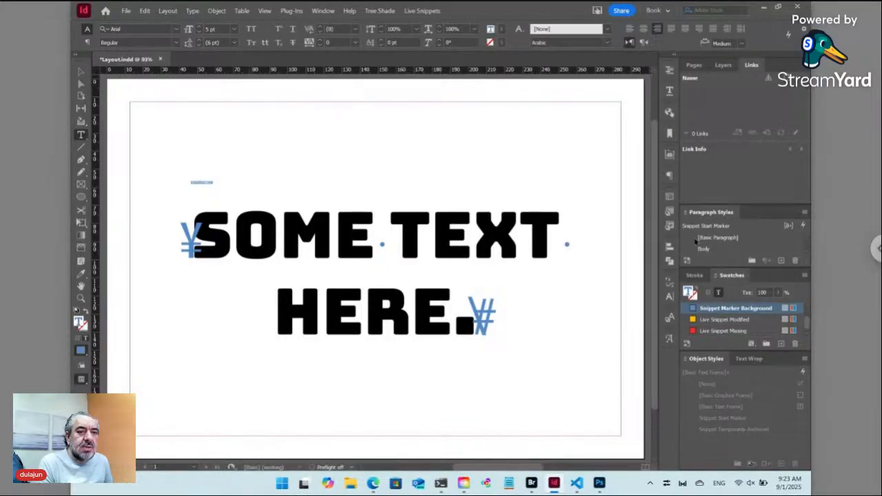
{"action": "left_click", "coordinate": [235, 29]}
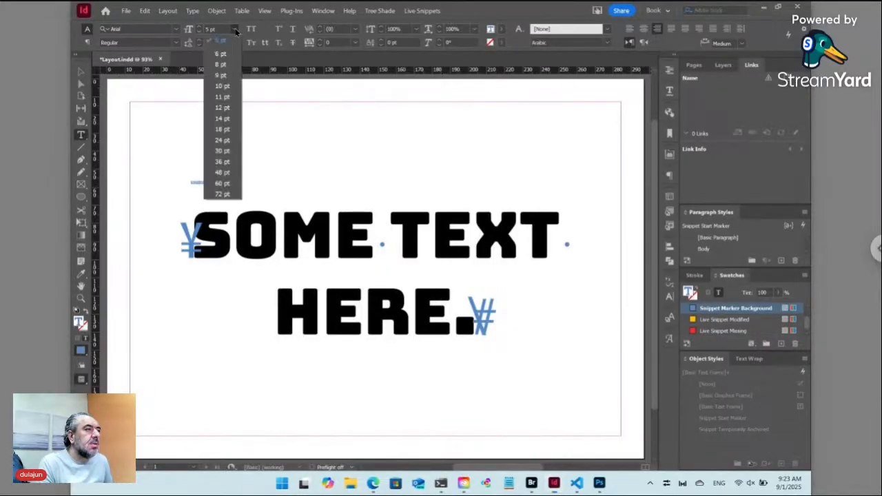
{"action": "left_click", "coordinate": [226, 131]}
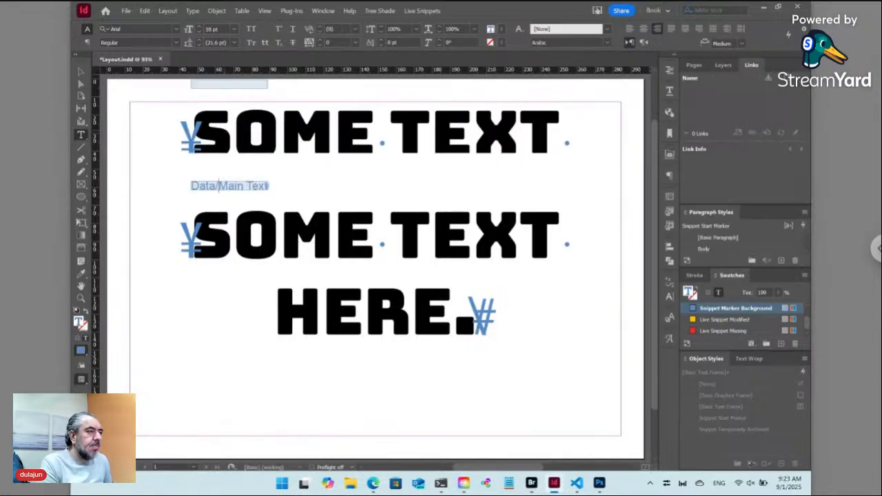
Select the snippet's start marker frame, and save and check in Layout.indd to Tree Shade
{"action": "left_click", "coordinate": [226, 135], "text": "ctrl"}
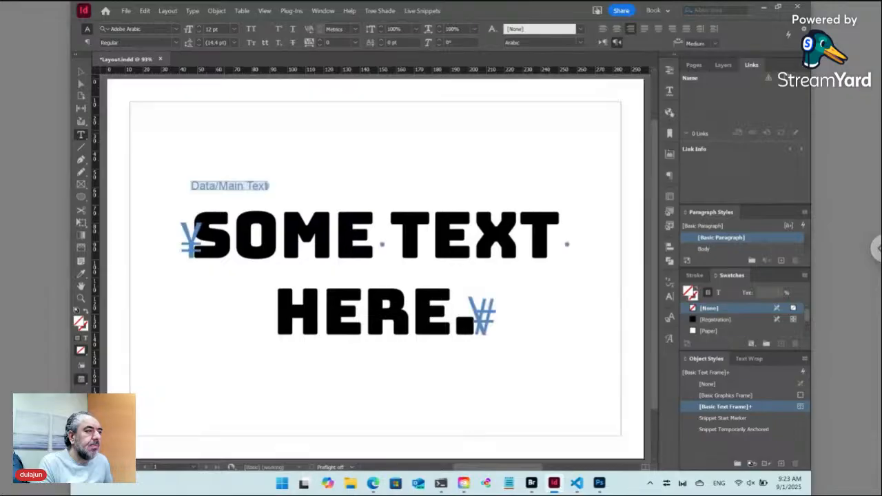
{"action": "left_click", "coordinate": [232, 184]}
{"action": "key", "text": "Escape"}
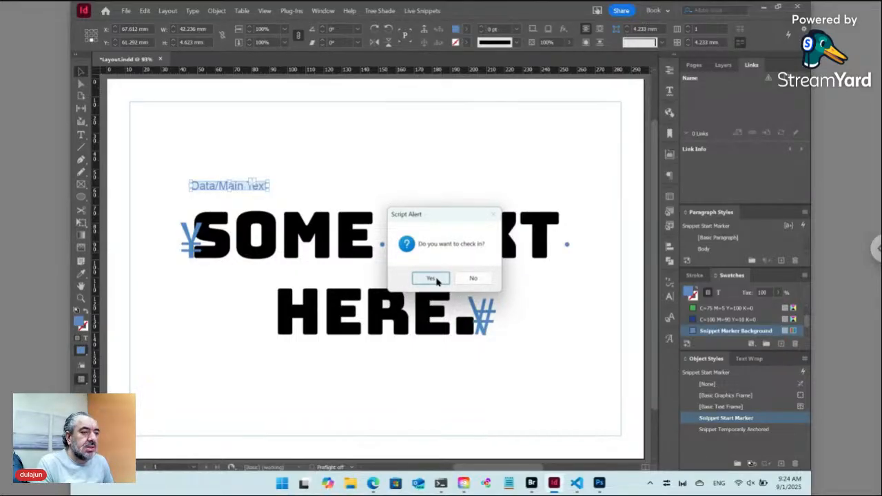
{"action": "left_click", "coordinate": [432, 278]}
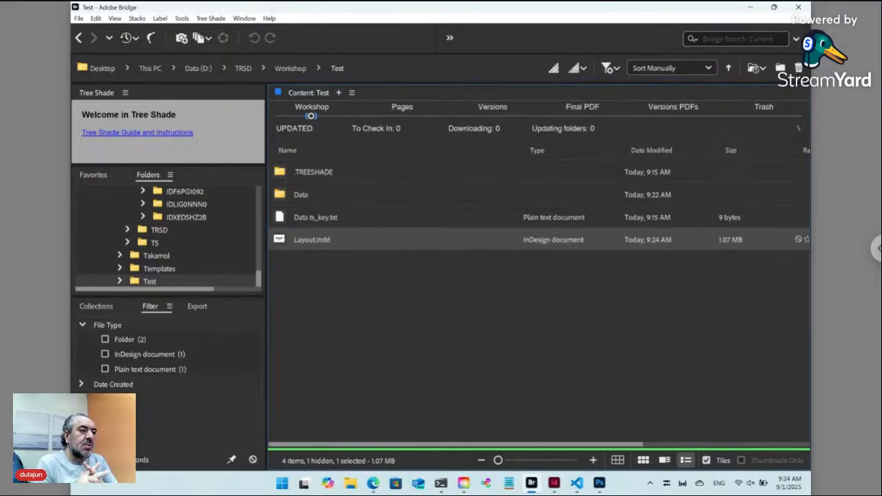
In Adobe Bridge, view the Test folder's version PDFs and select the Data folder back in Workshop
{"action": "left_click", "coordinate": [670, 115]}
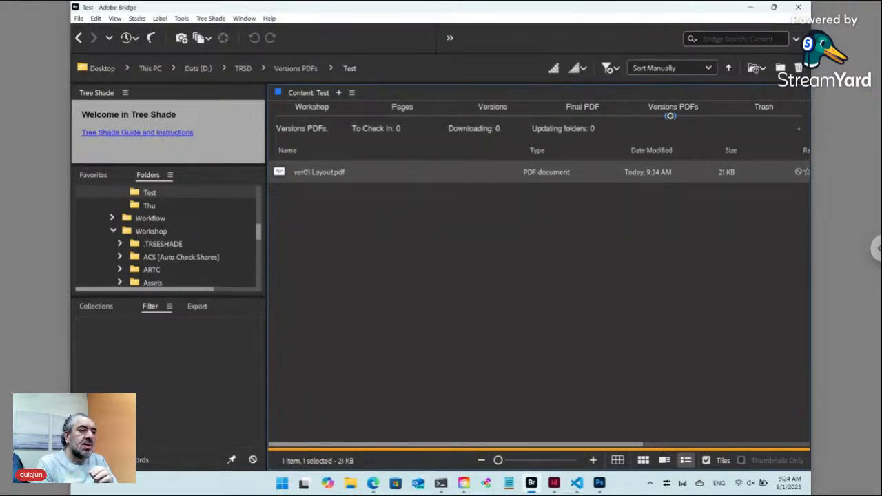
{"action": "left_click", "coordinate": [312, 114]}
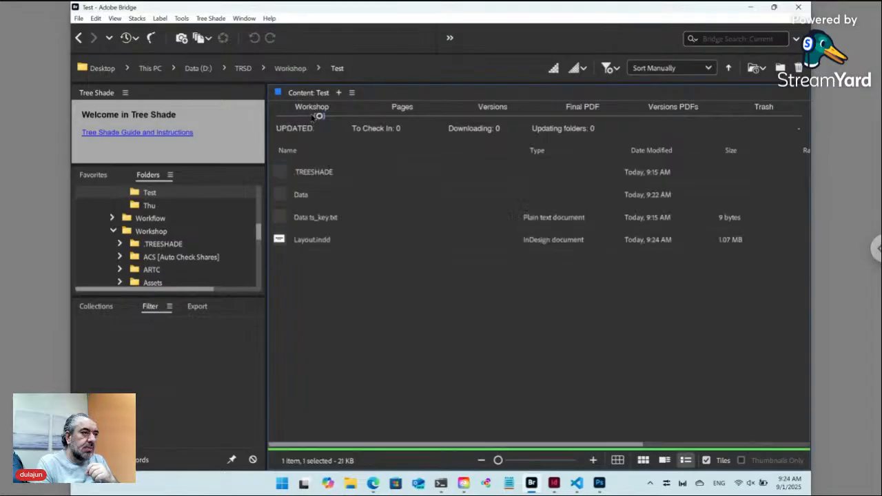
{"action": "left_click", "coordinate": [303, 199]}
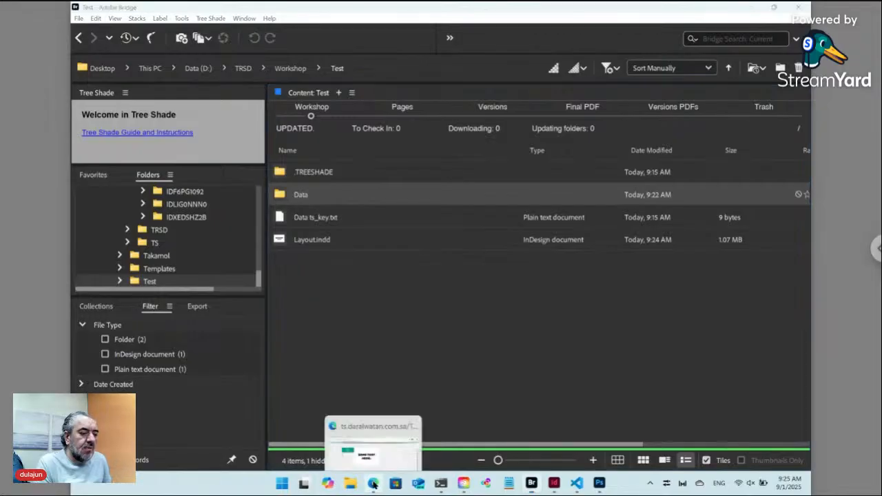
In Microsoft Edge, reload the Test templates page and place the cursor in the main text field below the preview
{"action": "left_click", "coordinate": [373, 485]}
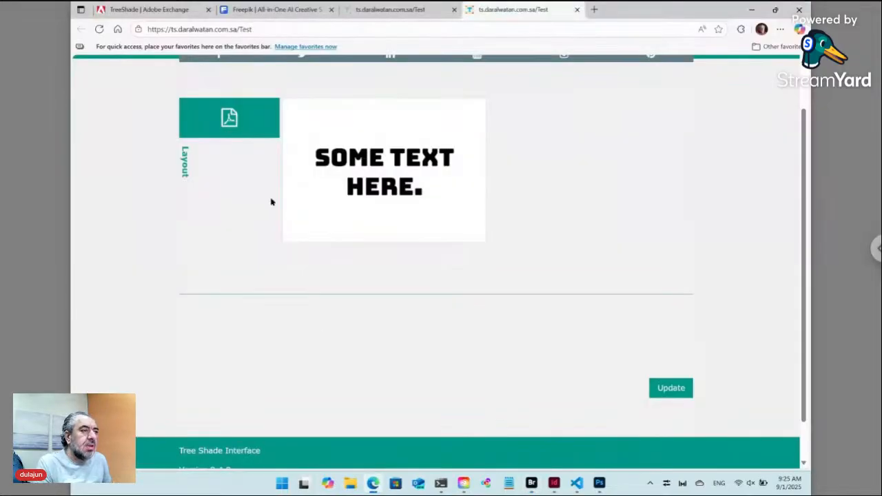
{"action": "left_click", "coordinate": [100, 30]}
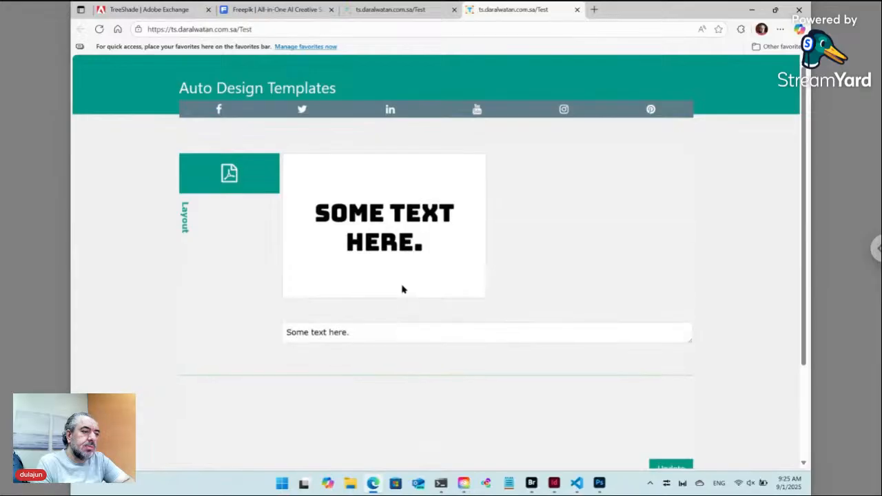
{"action": "left_click", "coordinate": [346, 336]}
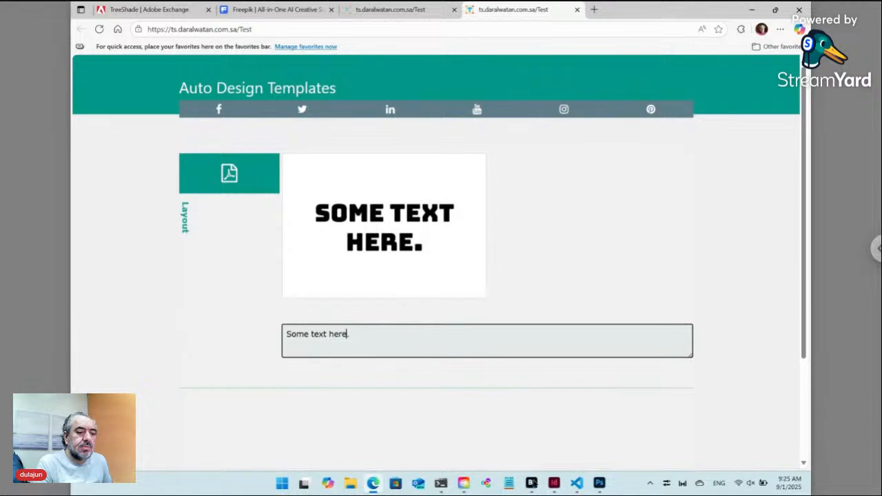
In Adobe Bridge, create a new folder named Mockups inside the Test folder
{"action": "mouse_move", "coordinate": [533, 486]}
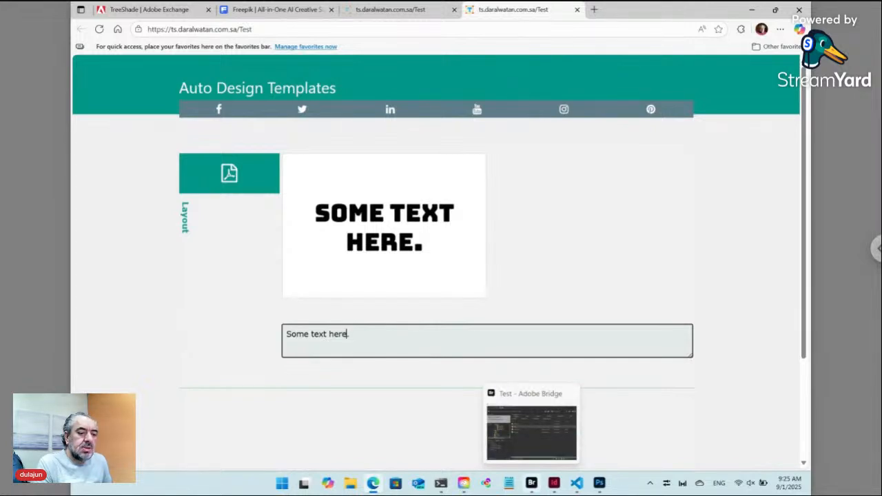
{"action": "left_click", "coordinate": [532, 483]}
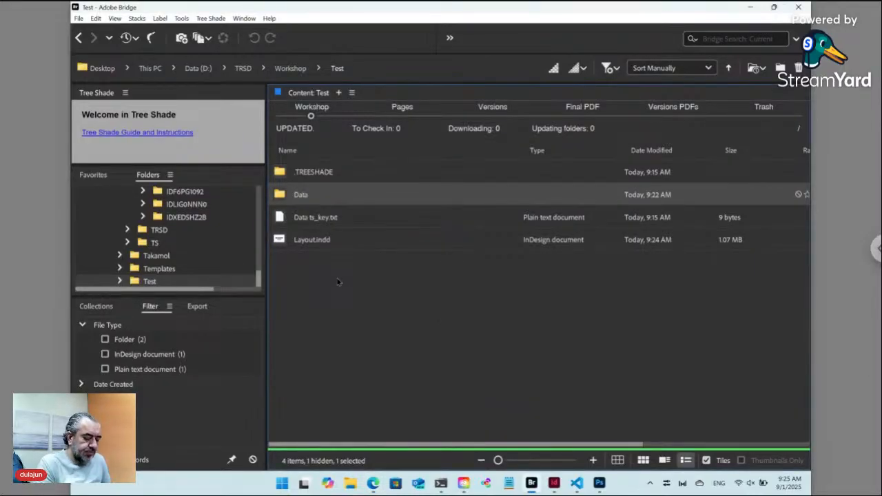
{"action": "key", "text": "ctrl+shift+n"}
{"action": "type", "text": "Mockups"}
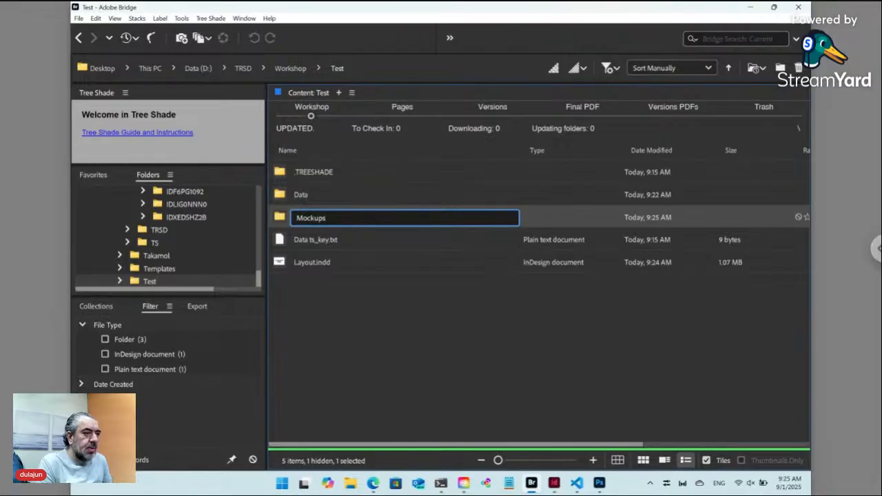
{"action": "key", "text": "Return"}
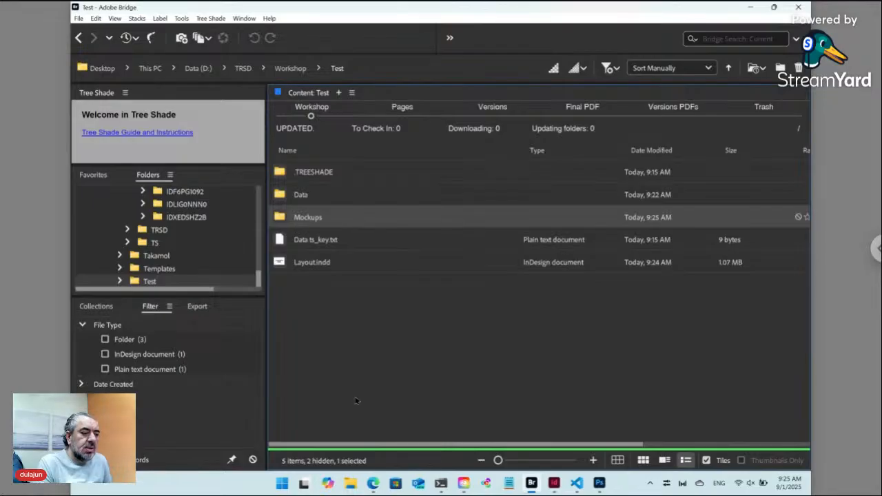
In Microsoft Edge, reload the Test templates page and check the layout preview and text field
{"action": "left_click", "coordinate": [373, 483]}
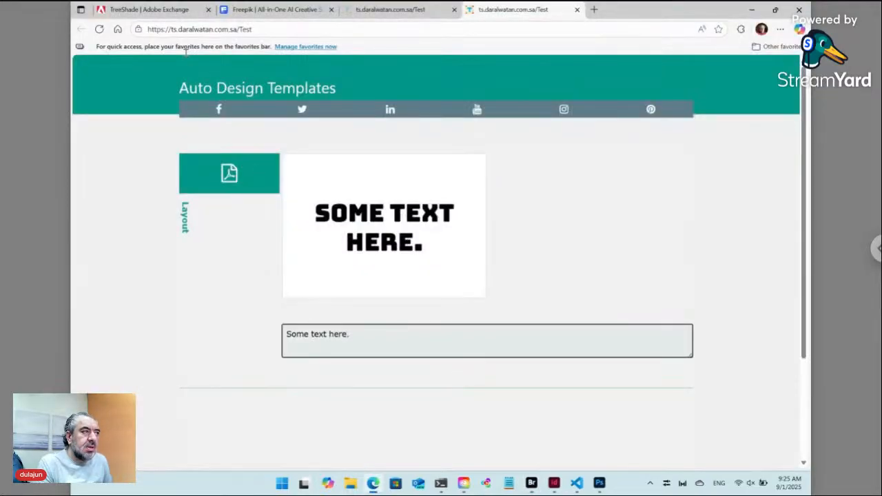
{"action": "left_click", "coordinate": [99, 29]}
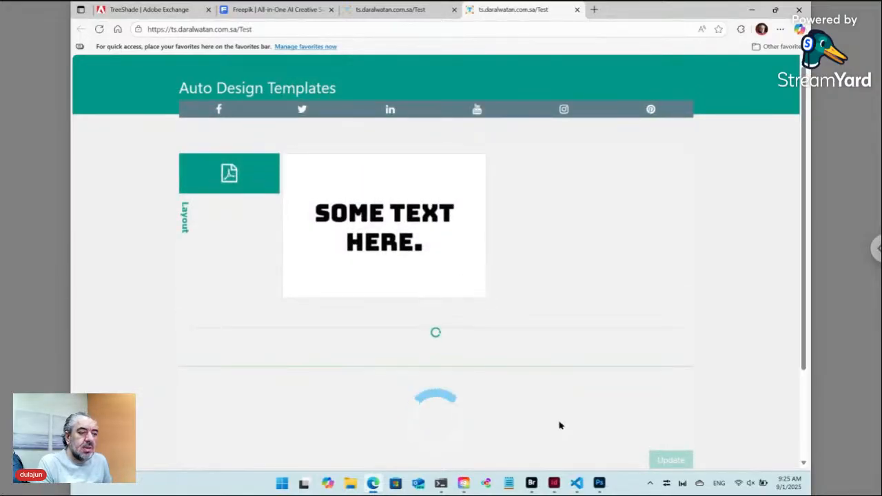
{"action": "mouse_move", "coordinate": [532, 484]}
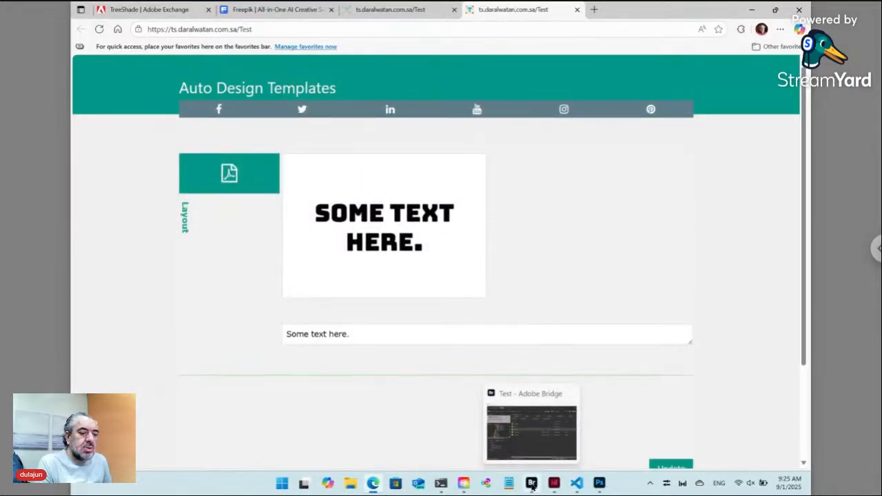
Copy the storefront sign, tablet and mug JPGs from Downloads in File Explorer into the Mockups folder in Adobe Bridge
{"action": "left_click", "coordinate": [352, 484]}
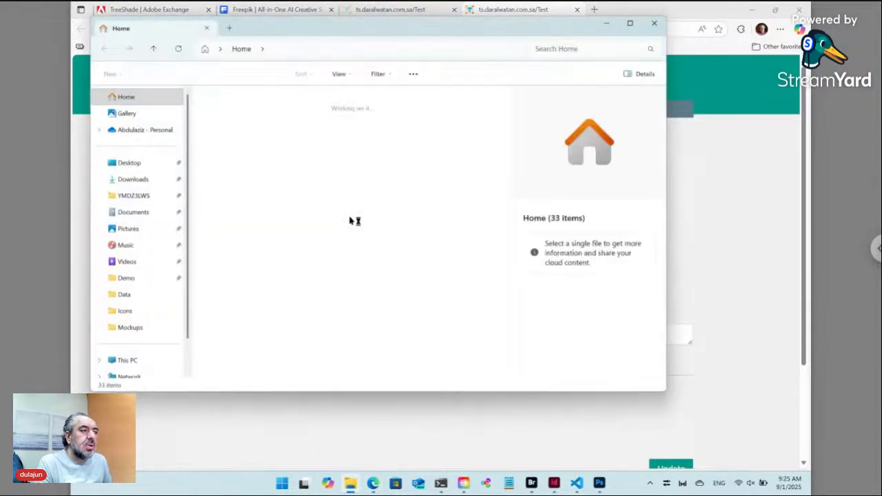
{"action": "left_click", "coordinate": [141, 181]}
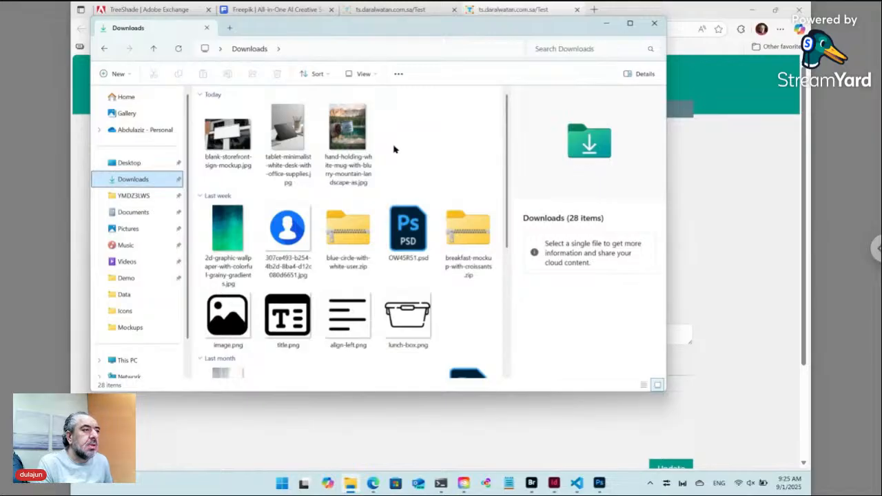
{"action": "left_click_drag", "start_coordinate": [421, 117], "coordinate": [242, 147]}
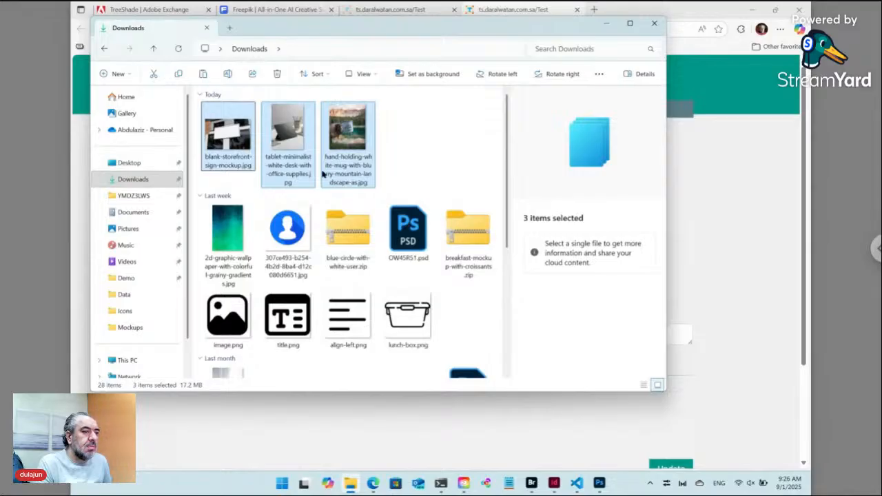
{"action": "left_click", "coordinate": [532, 484]}
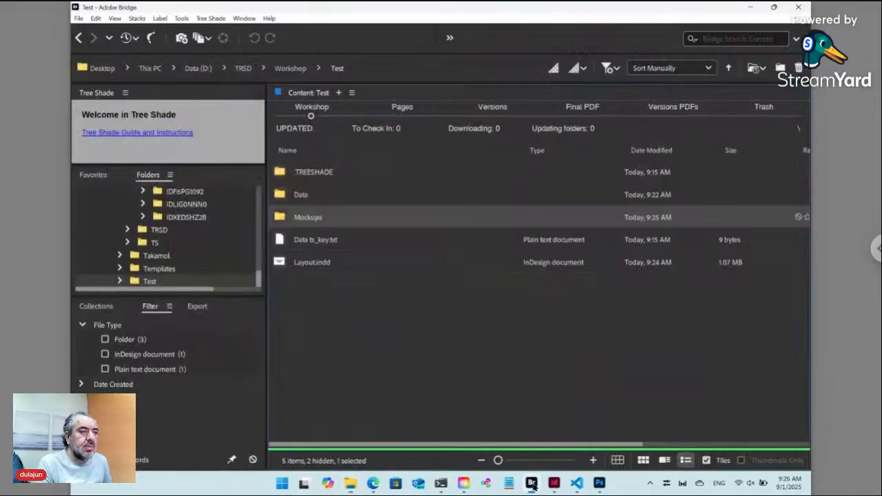
{"action": "double_click", "coordinate": [282, 218]}
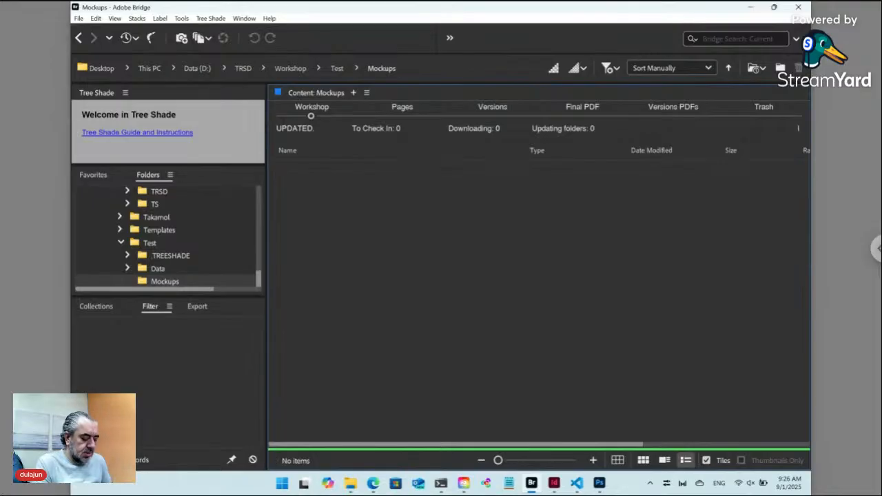
{"action": "key", "text": "ctrl+v"}
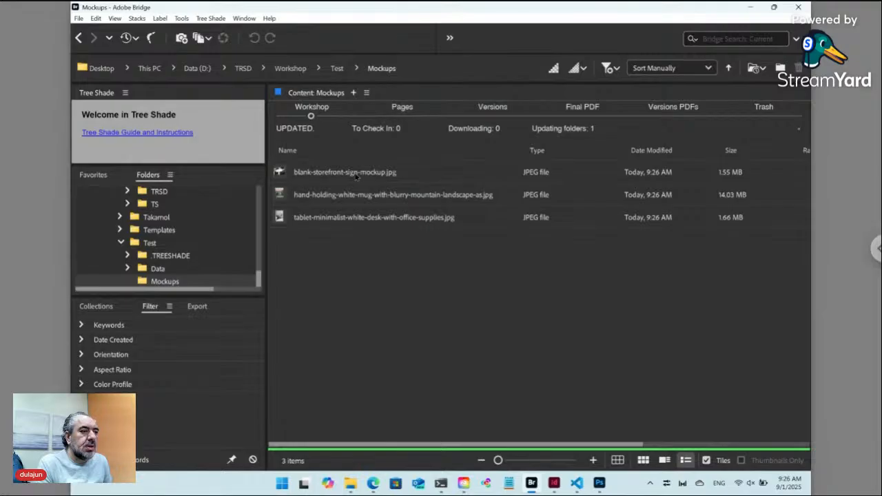
Open the three mockup JPGs from the Mockups folder in Adobe Photoshop
{"action": "left_click", "coordinate": [357, 173]}
{"action": "left_click", "coordinate": [352, 219], "text": "shift"}
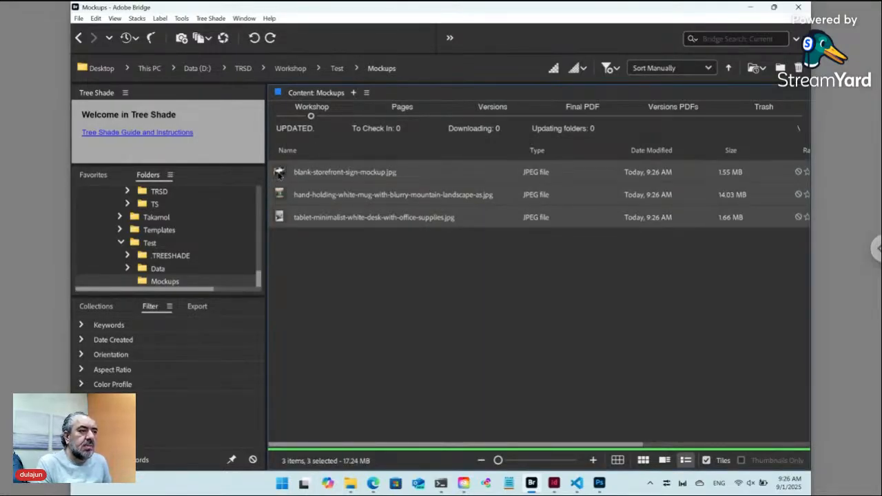
{"action": "left_click_drag", "start_coordinate": [280, 172], "coordinate": [425, 110]}
{"action": "key", "text": "alt+Tab"}
{"action": "key", "text": "alt+Tab"}
{"action": "key", "text": "alt+Tab"}
{"action": "key", "text": "alt+Tab"}
{"action": "key", "text": "alt+Tab"}
{"action": "key", "text": "alt+Tab"}
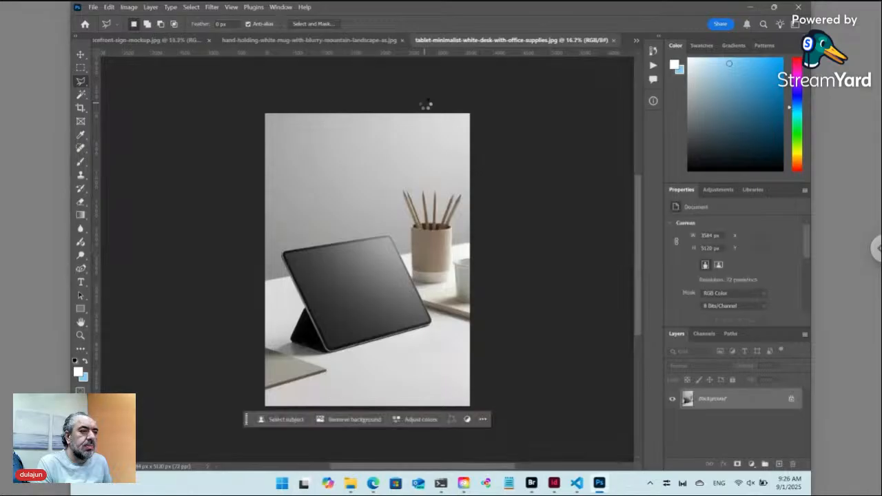
Crop the tablet desk photo to a 1:1 square of 3584 px, keeping the whole tablet in the frame
{"action": "left_click", "coordinate": [82, 108]}
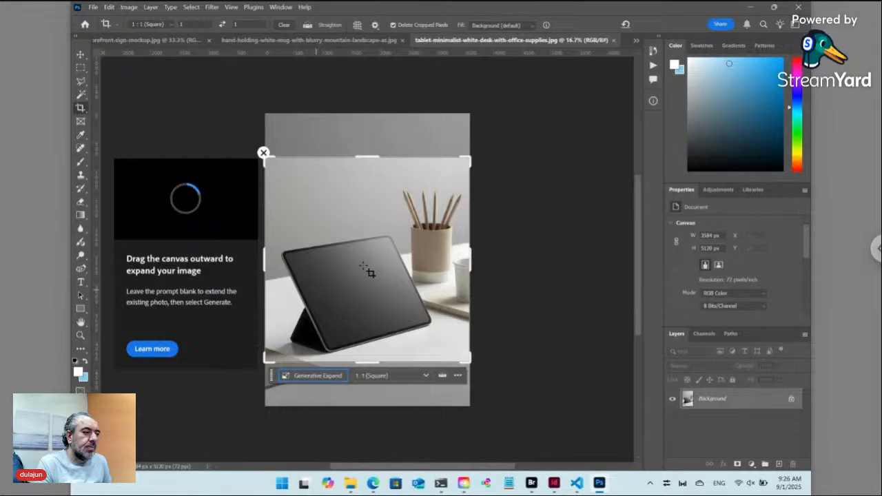
{"action": "left_click", "coordinate": [368, 252]}
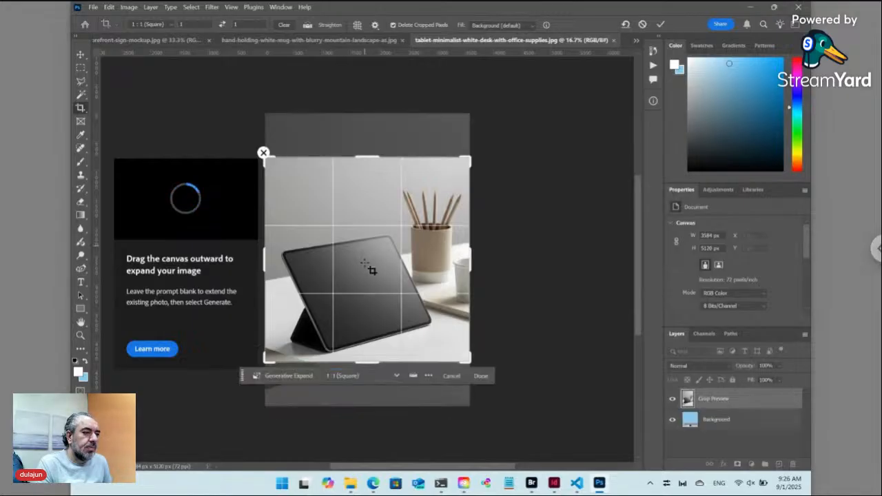
{"action": "left_click_drag", "start_coordinate": [368, 251], "coordinate": [362, 259]}
{"action": "key", "text": "Return"}
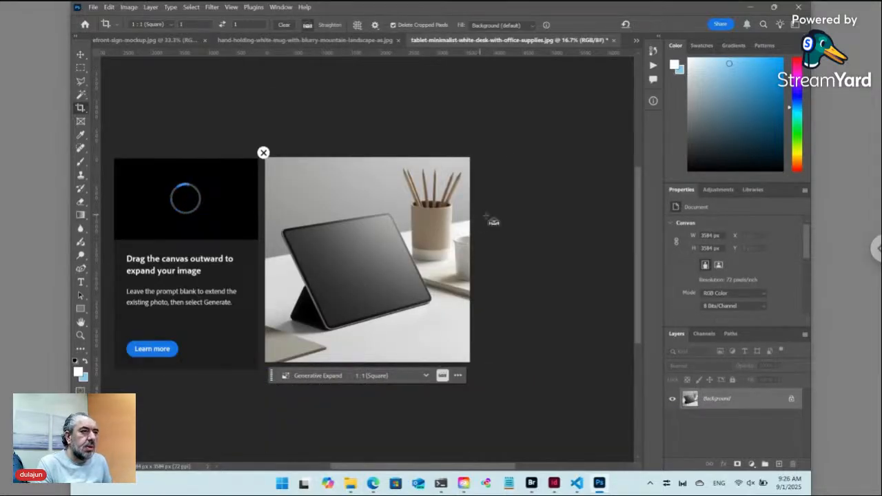
Save the cropped tablet image in the Mockups folder in Photoshop format as "iPad ts_lyr_jpg.psd"
{"action": "key", "text": "ctrl+shift+s"}
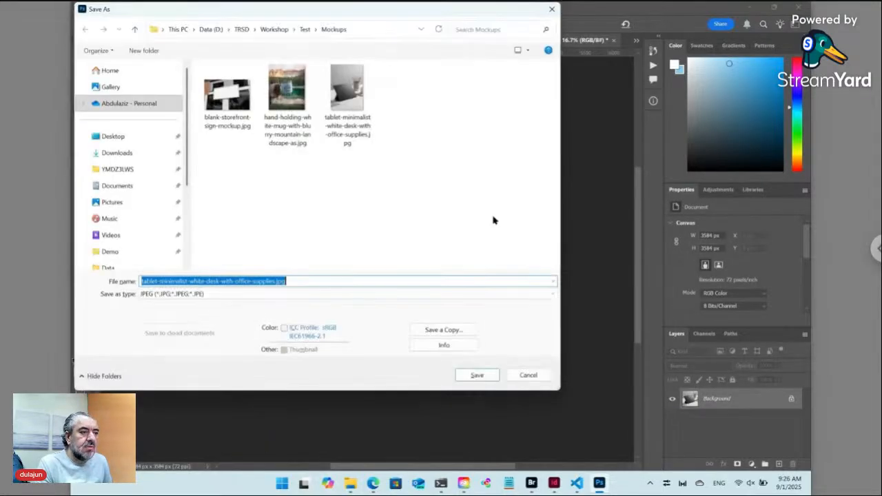
{"action": "left_click", "coordinate": [177, 296]}
{"action": "left_click", "coordinate": [177, 305]}
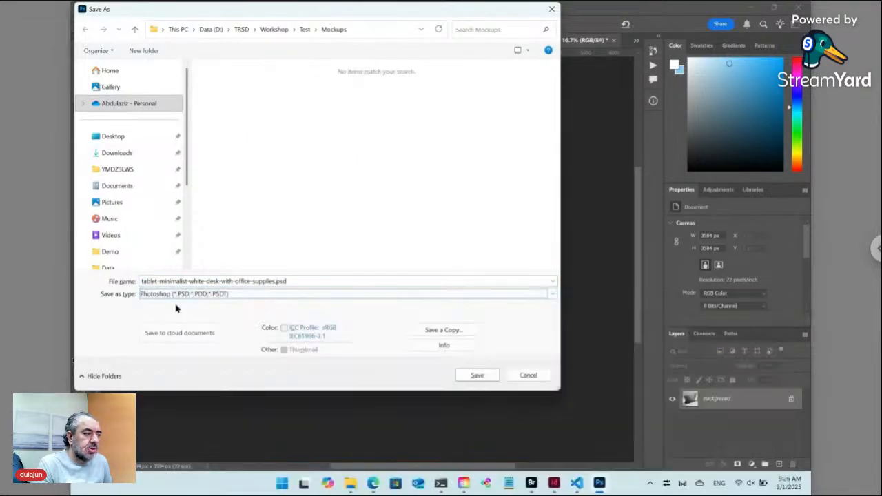
{"action": "left_click", "coordinate": [184, 282]}
{"action": "left_click", "coordinate": [261, 283]}
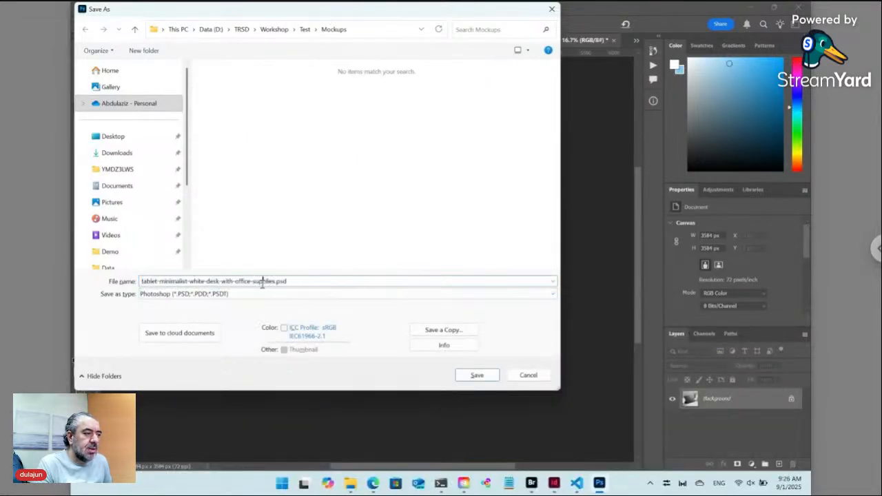
{"action": "left_click_drag", "start_coordinate": [275, 281], "coordinate": [138, 282]}
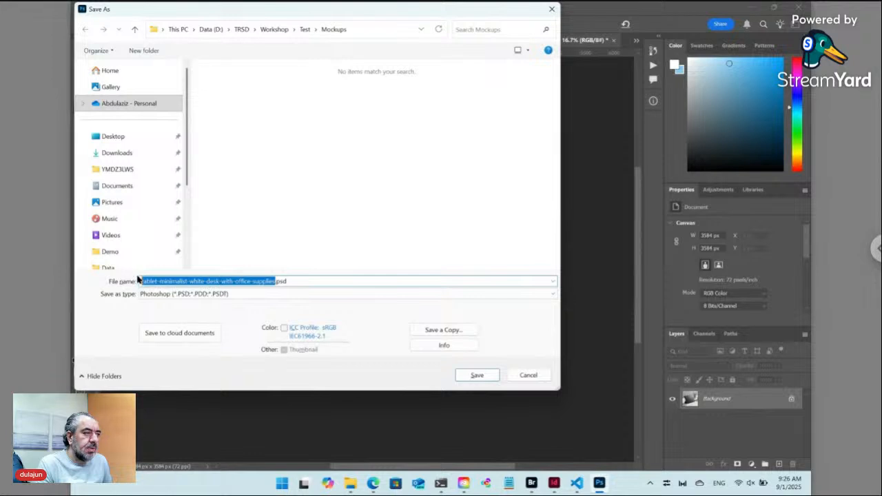
{"action": "left_click_drag", "start_coordinate": [262, 13], "coordinate": [560, 57]}
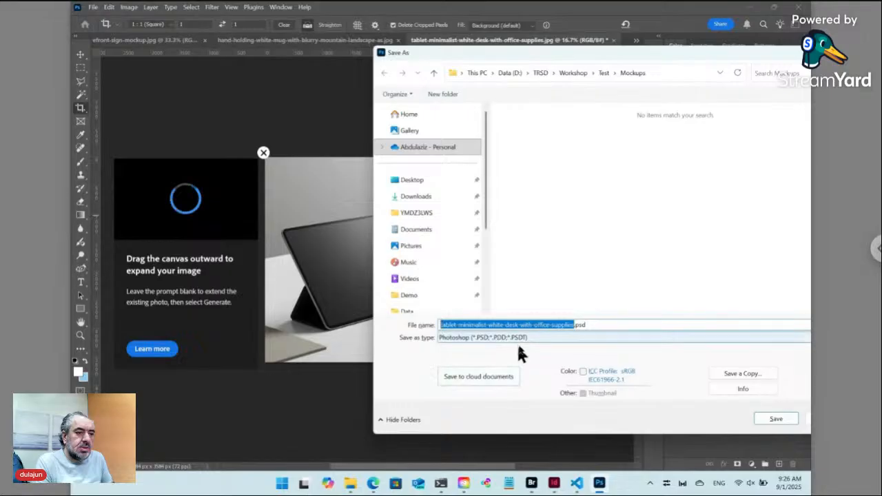
{"action": "type", "text": "iPad "}
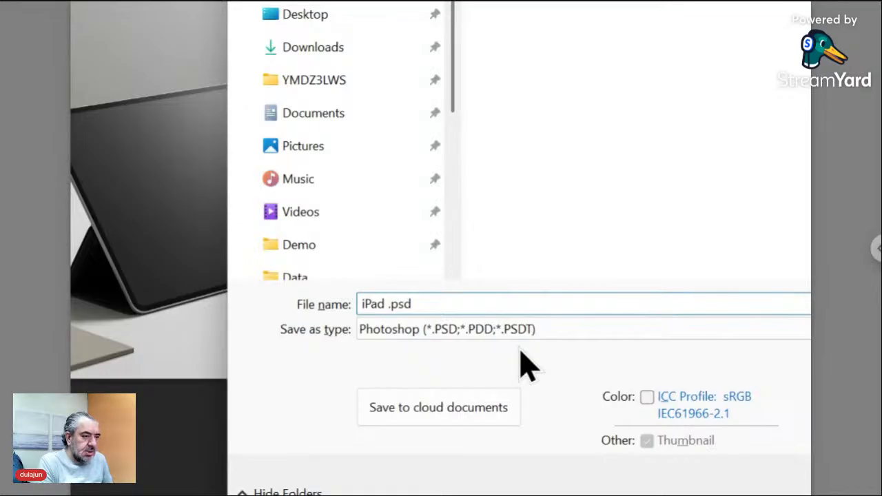
{"action": "type", "text": "ts"}
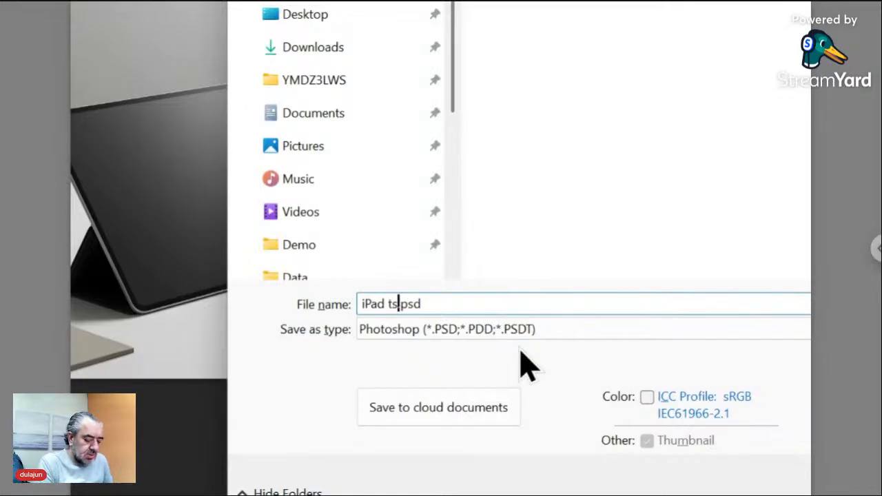
{"action": "type", "text": "_"}
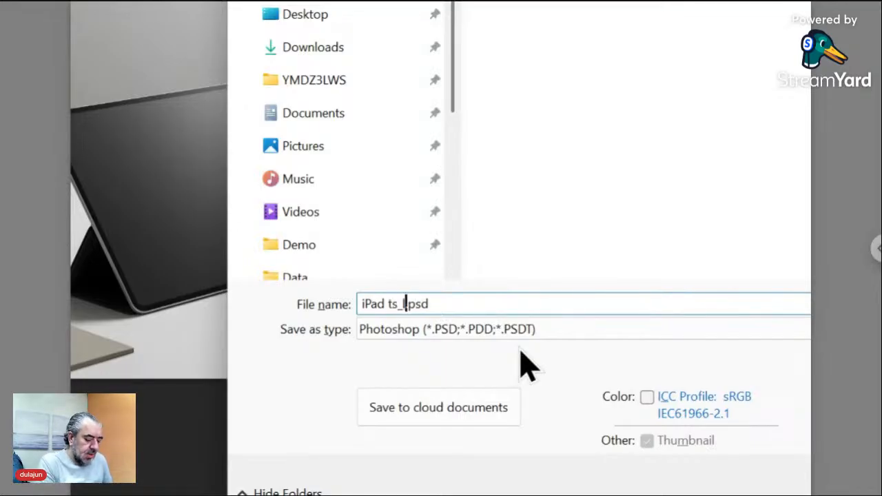
{"action": "type", "text": "lyr"}
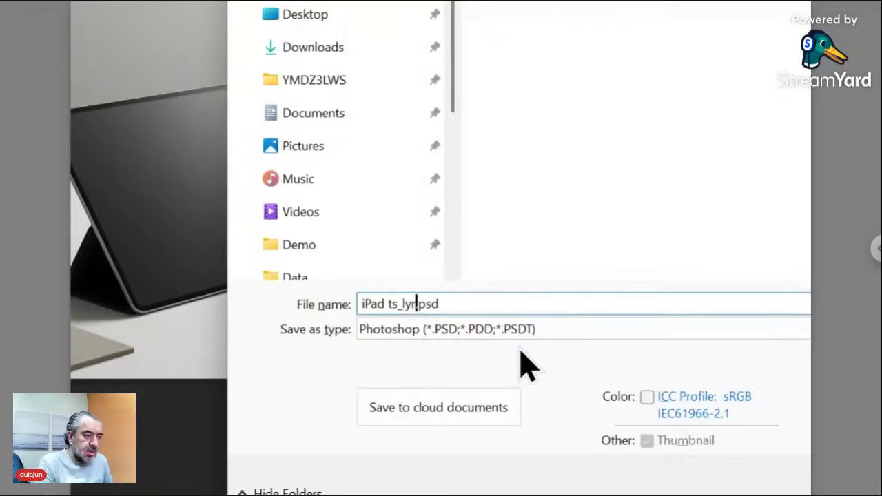
{"action": "type", "text": "_"}
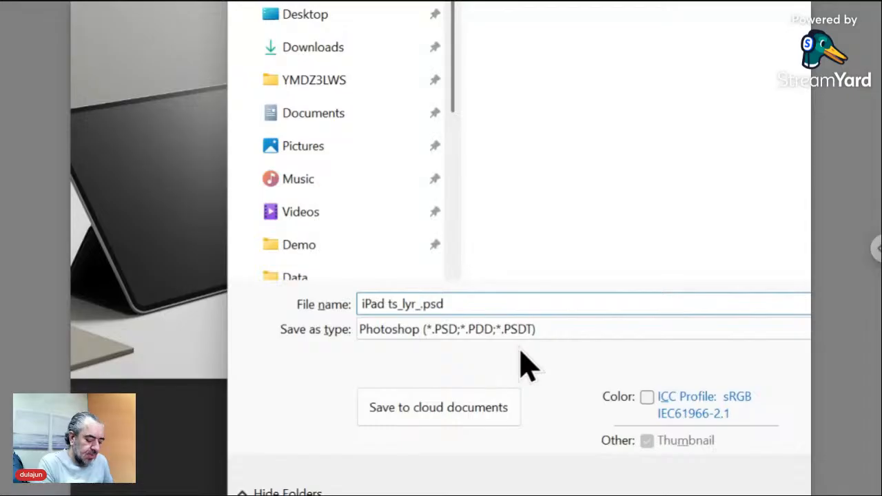
{"action": "type", "text": "jpg"}
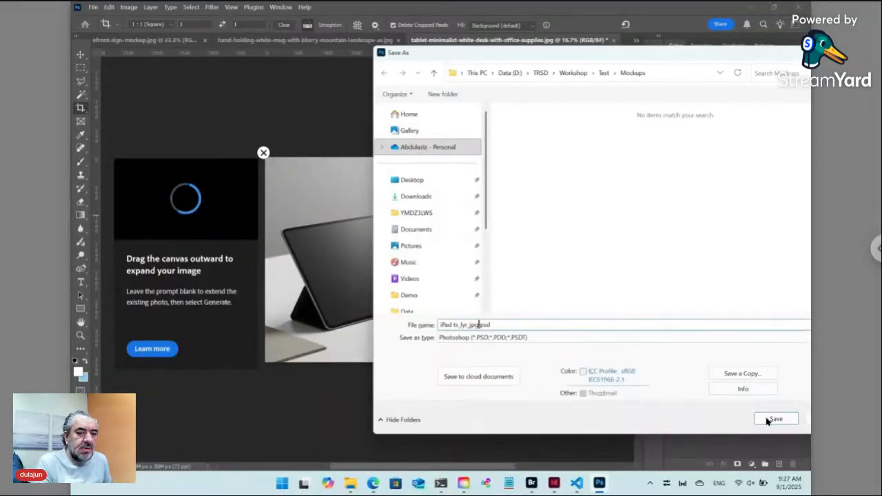
{"action": "left_click", "coordinate": [773, 419]}
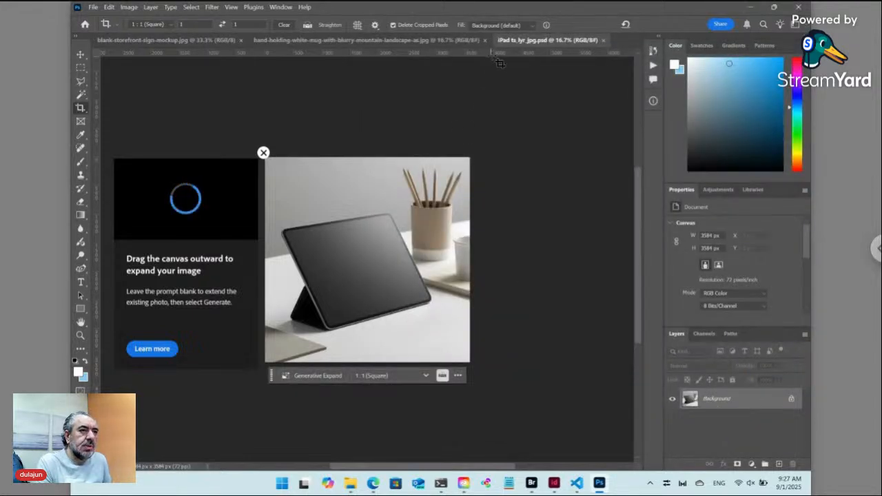
Crop the hand-holding-mug photo to a 1:1 square of about 3424 px around the hand and mug
{"action": "left_click", "coordinate": [366, 40]}
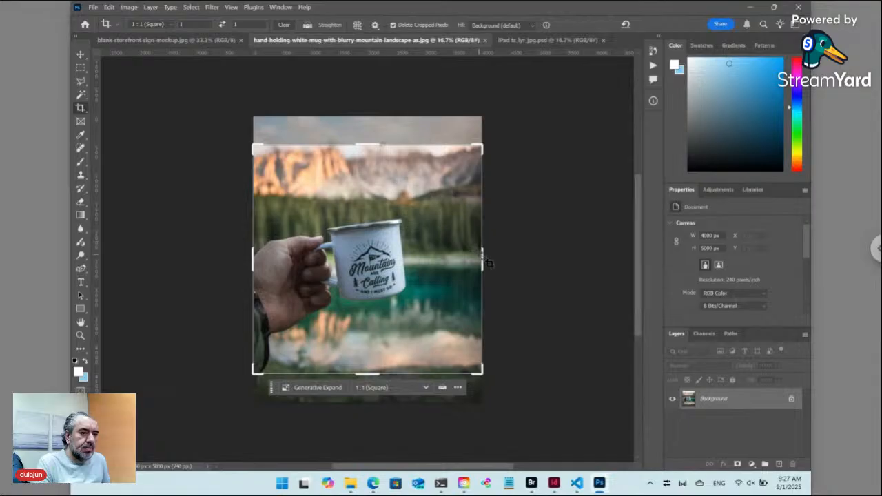
{"action": "left_click_drag", "start_coordinate": [488, 263], "coordinate": [466, 261]}
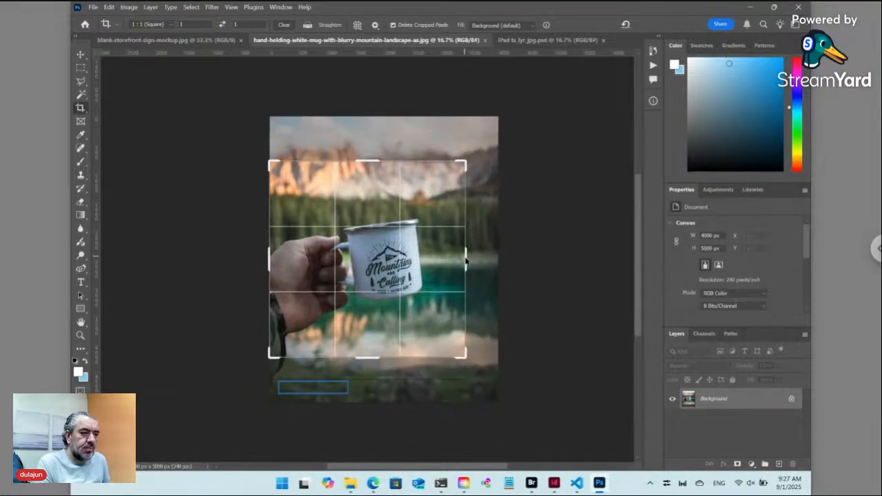
{"action": "key", "text": "Return"}
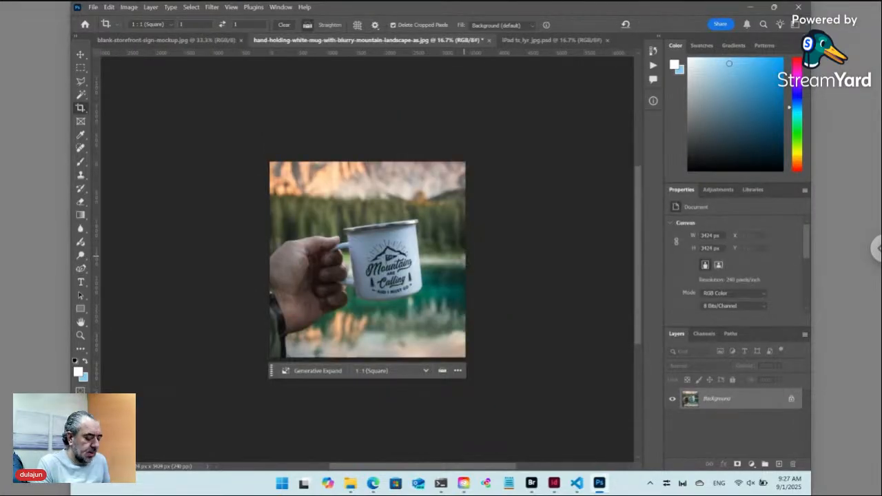
Save the cropped mug image in the Mockups folder in Photoshop format as "Mug ts_lyr_jpg.psd"
{"action": "key", "text": "ctrl+shift+s"}
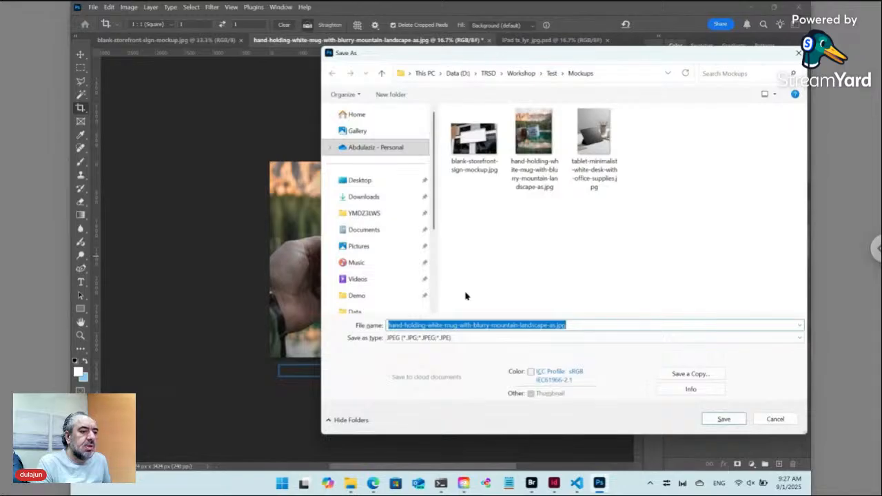
{"action": "left_click", "coordinate": [420, 338]}
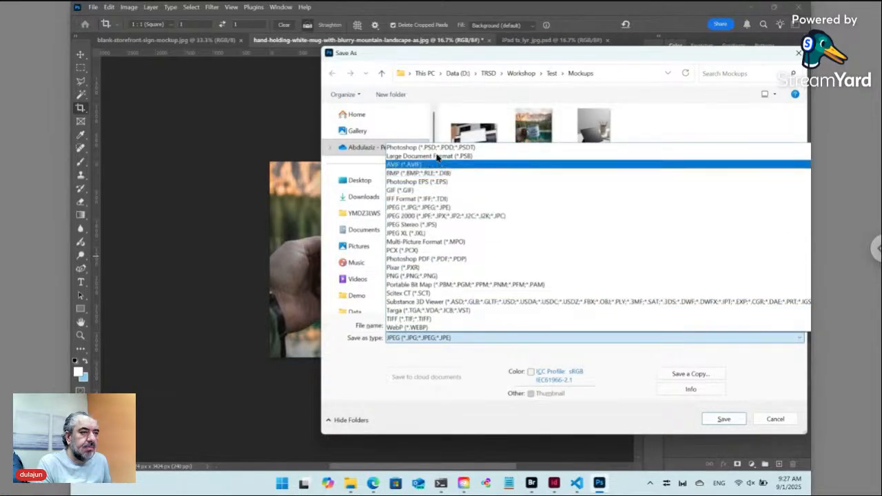
{"action": "left_click", "coordinate": [434, 147]}
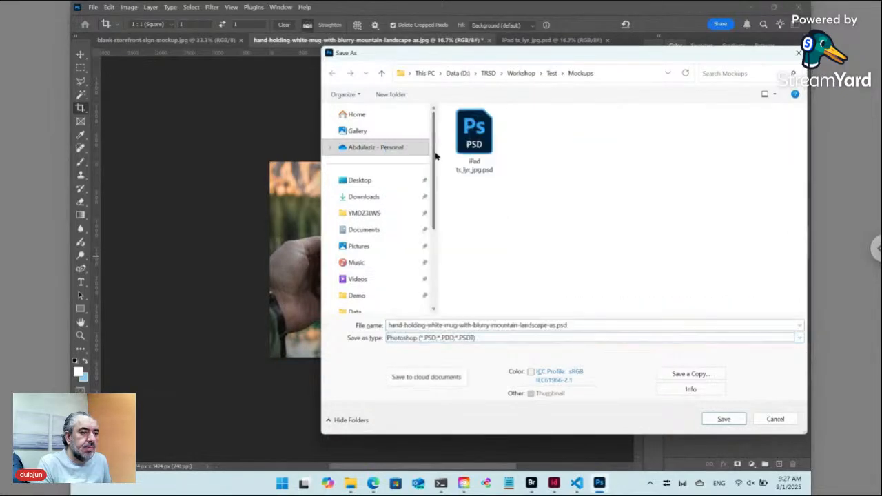
{"action": "left_click", "coordinate": [537, 326]}
{"action": "left_click", "coordinate": [555, 325]}
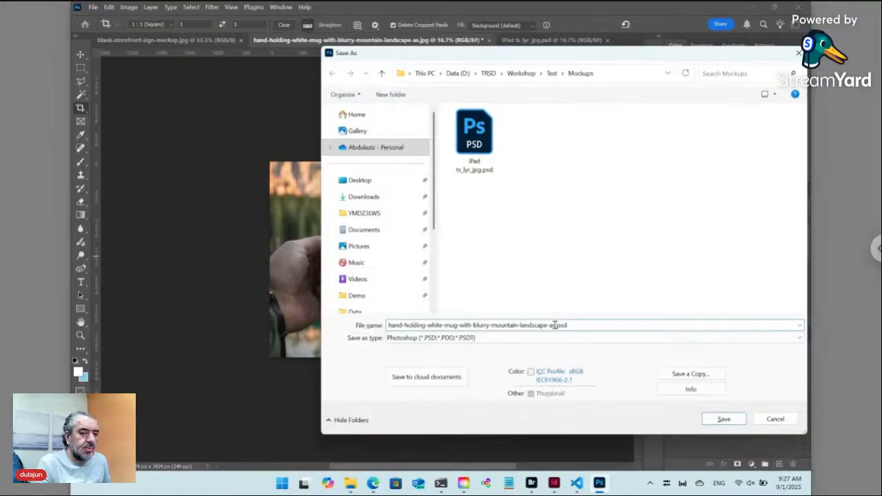
{"action": "left_click_drag", "start_coordinate": [555, 326], "coordinate": [373, 324]}
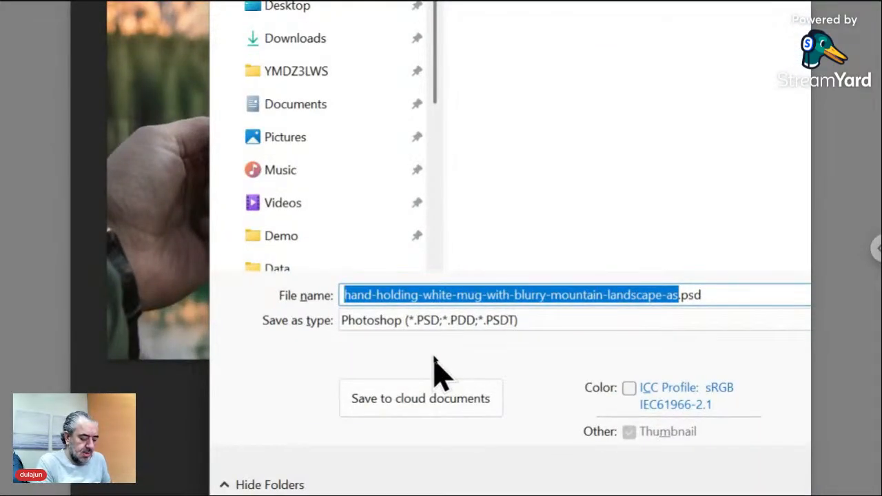
{"action": "type", "text": "Mug t"}
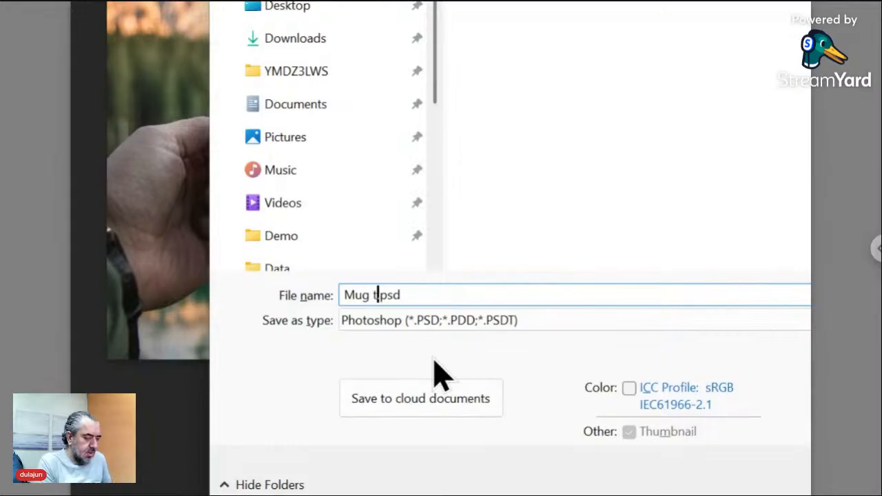
{"action": "type", "text": "s_"}
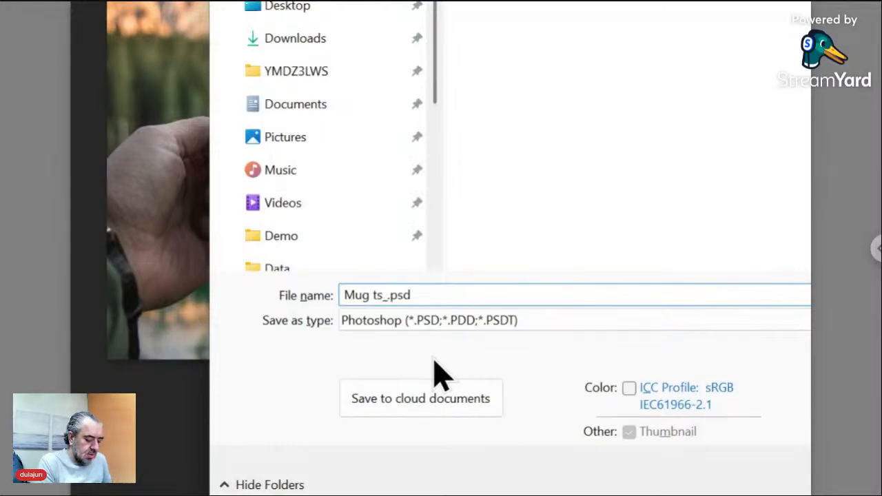
{"action": "type", "text": "lyr"}
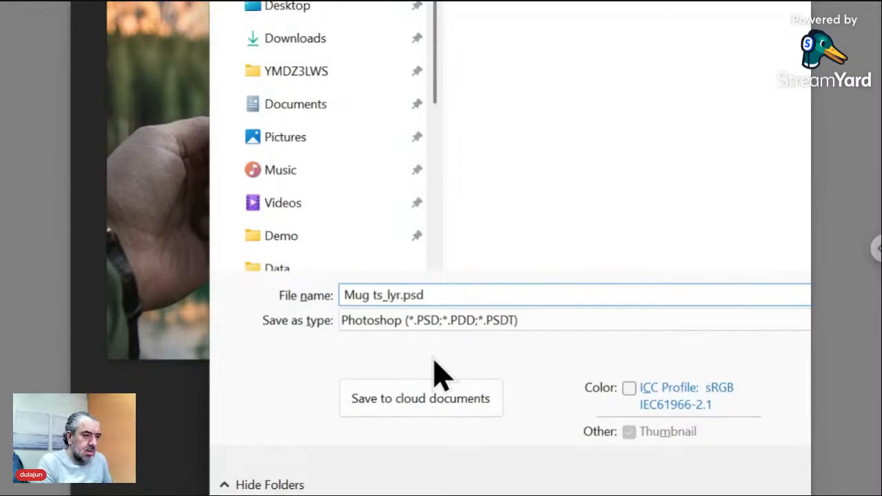
{"action": "type", "text": "_"}
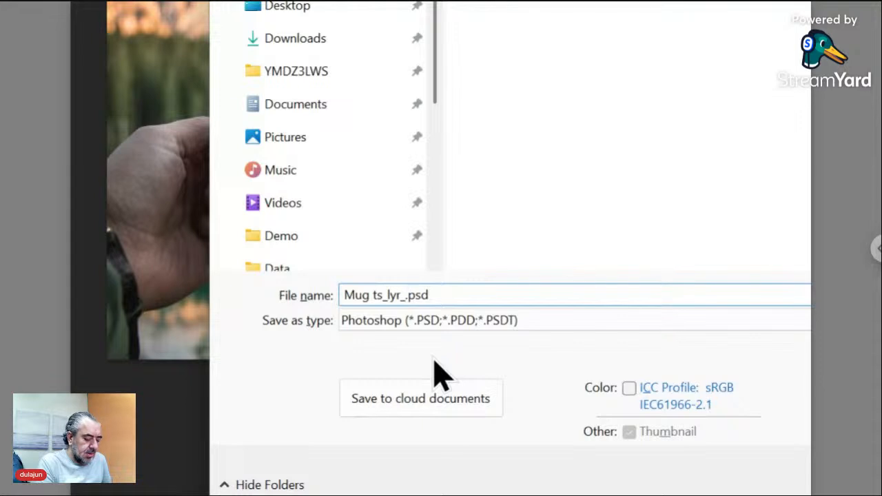
{"action": "type", "text": "l"}
{"action": "type", "text": "pg"}
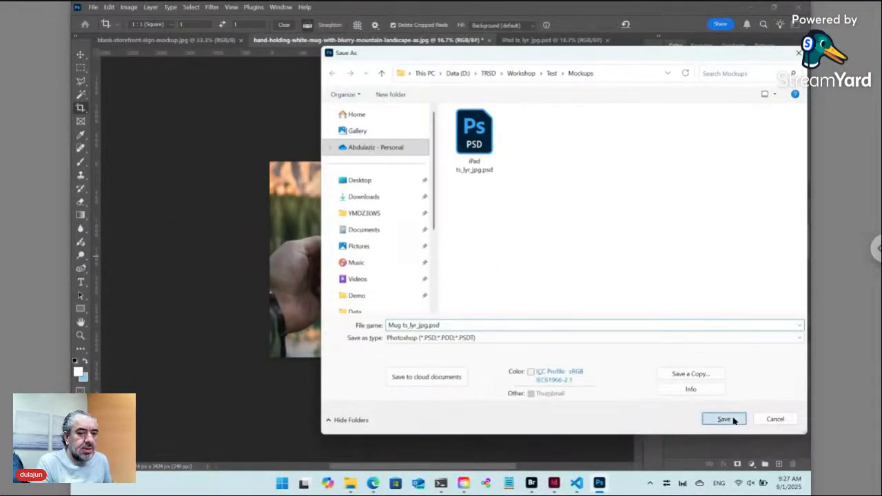
{"action": "left_click", "coordinate": [725, 418]}
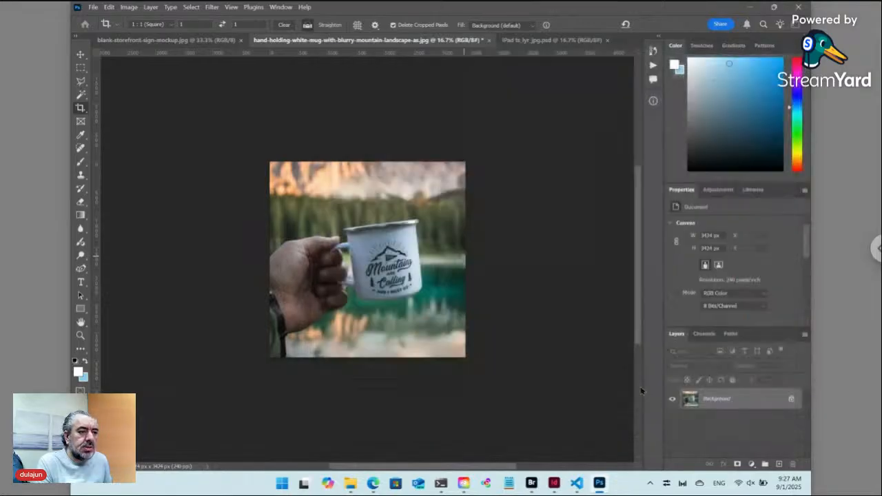
Crop the blank storefront sign photo to a centred 1:1 square of 3000 px around the sign
{"action": "left_click", "coordinate": [175, 42]}
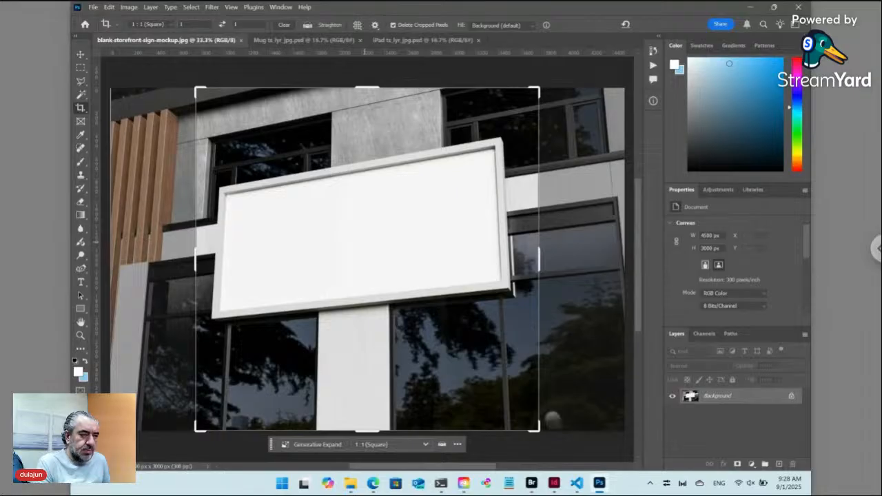
{"action": "key", "text": "ctrl+s"}
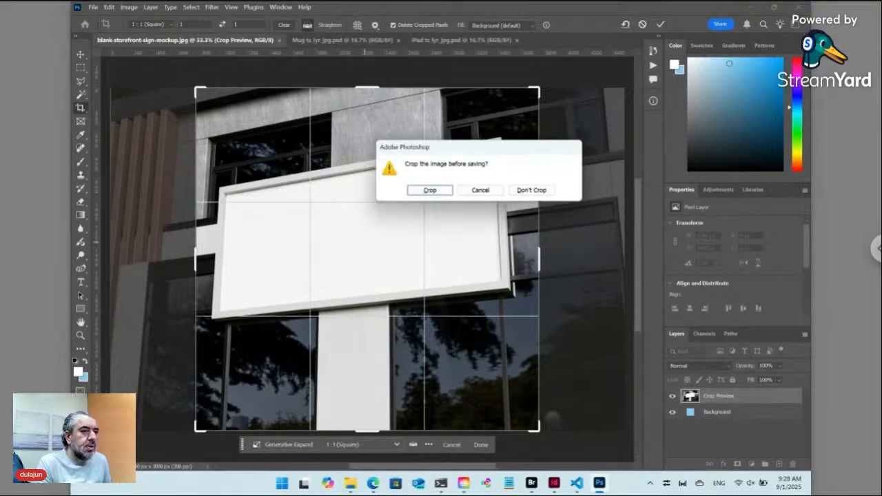
{"action": "left_click", "coordinate": [443, 191]}
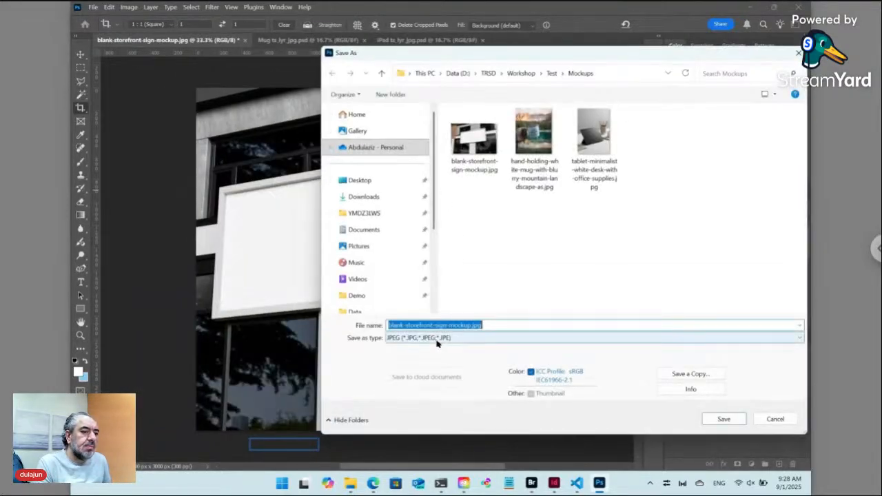
Save the cropped storefront sign image in the Mockups folder in Photoshop format as "Billboard ts_lyr_jpg.psd"
{"action": "left_click", "coordinate": [437, 339]}
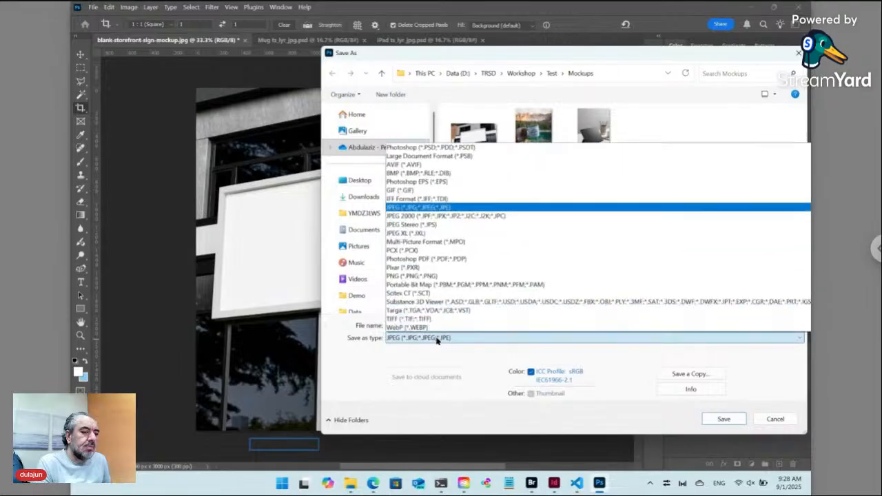
{"action": "left_click", "coordinate": [437, 147]}
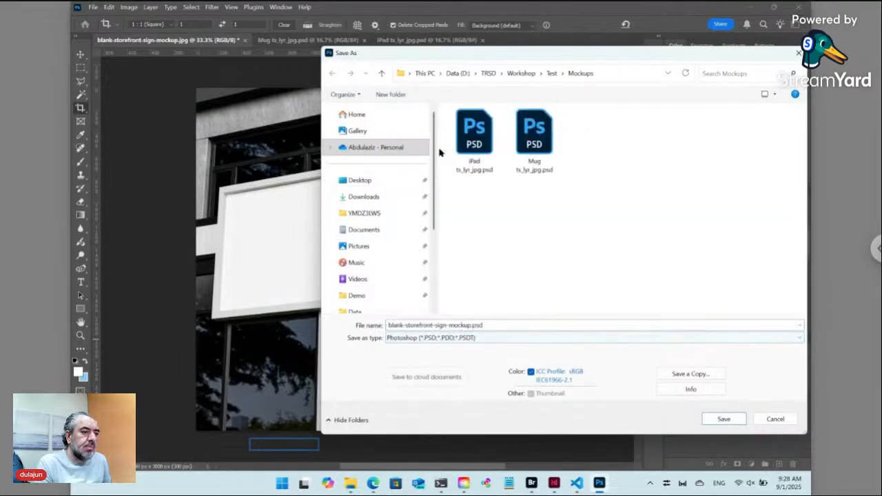
{"action": "left_click", "coordinate": [438, 329]}
{"action": "left_click", "coordinate": [472, 326]}
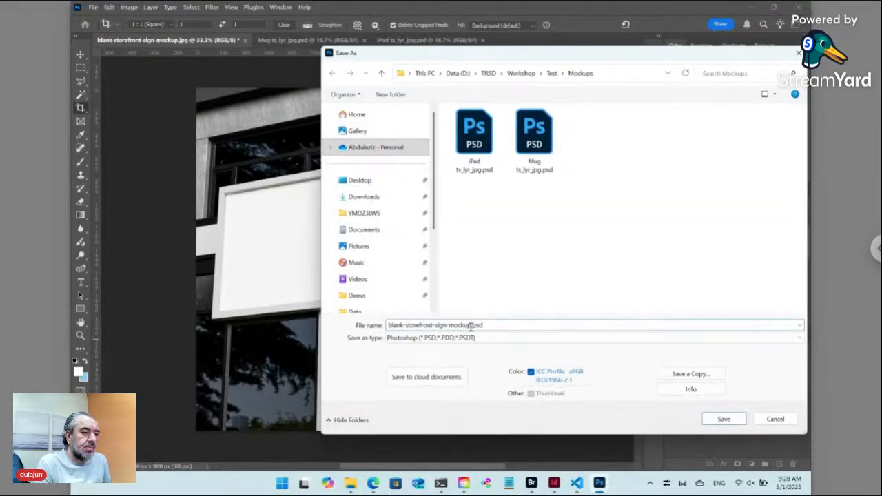
{"action": "left_click_drag", "start_coordinate": [473, 325], "coordinate": [370, 325]}
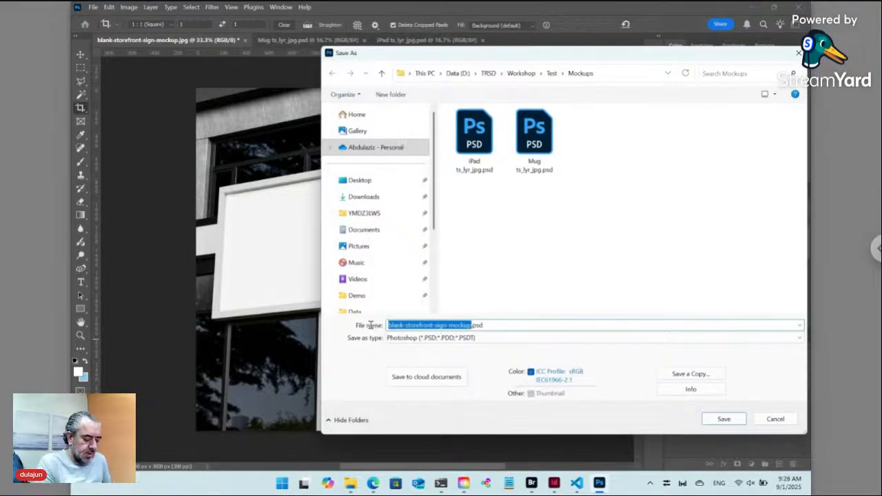
{"action": "type", "text": "Billboard"}
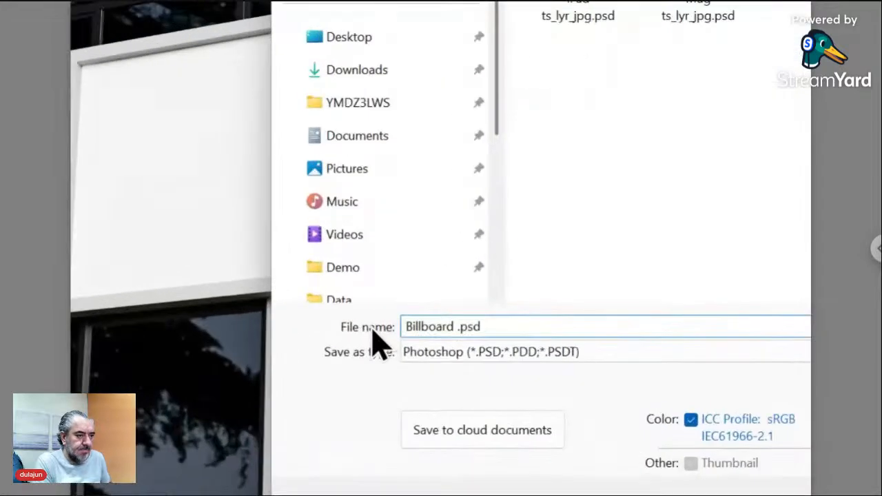
{"action": "type", "text": " ts_"}
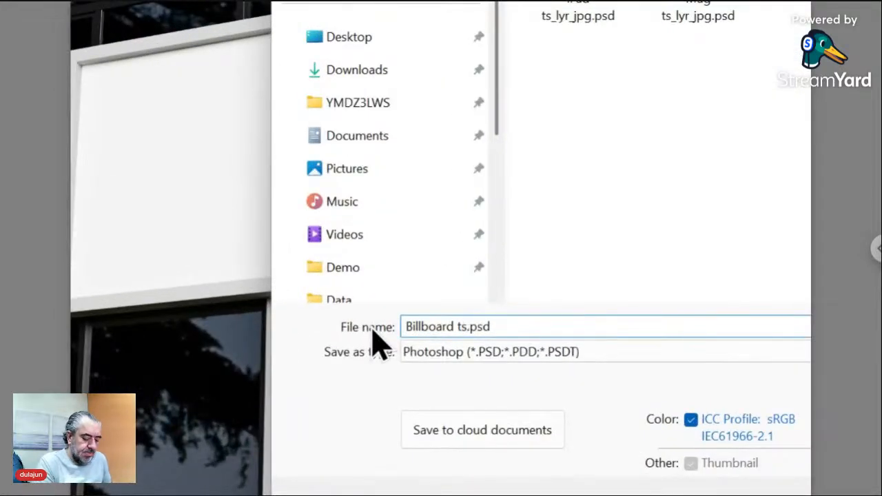
{"action": "type", "text": "lyr_"}
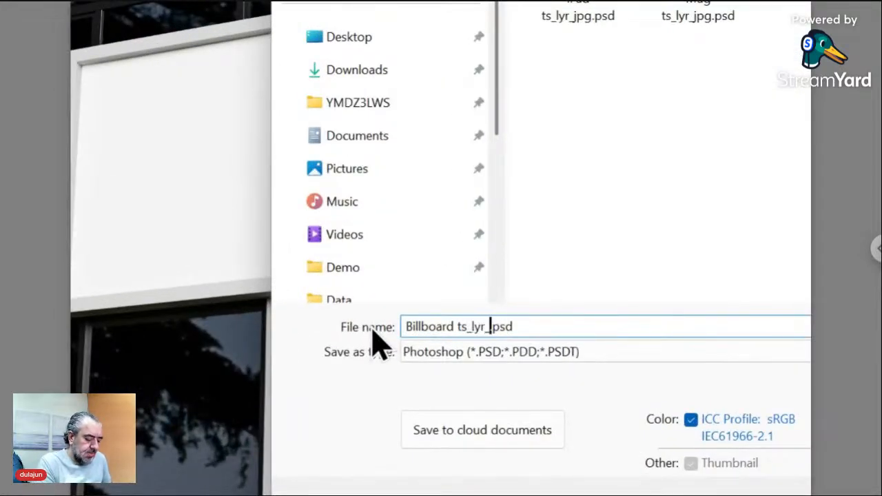
{"action": "type", "text": "jpg"}
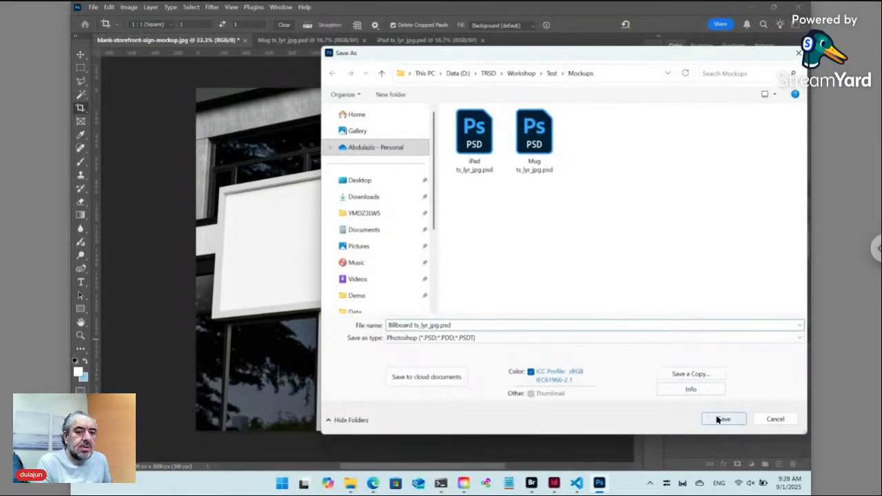
{"action": "left_click", "coordinate": [722, 419]}
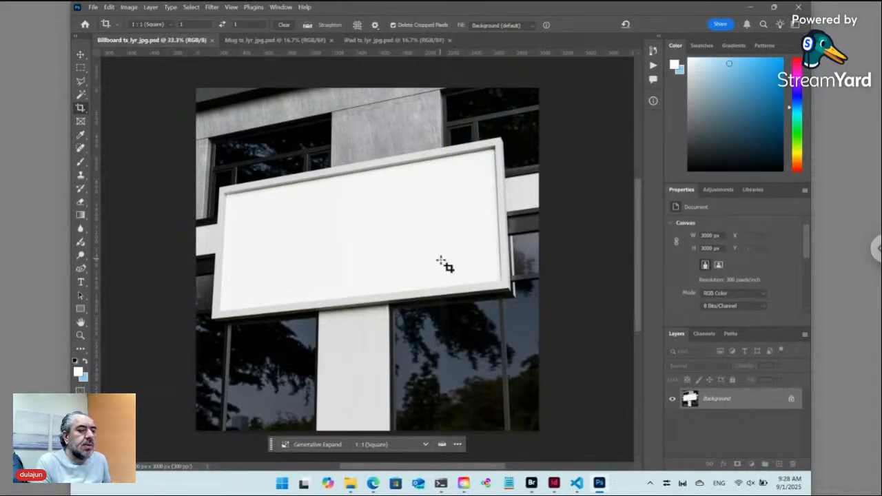
Switch to Adobe Bridge and move the three original mockup JPGs in the Mockups folder to the Tree Shade trash
{"action": "left_click", "coordinate": [532, 487]}
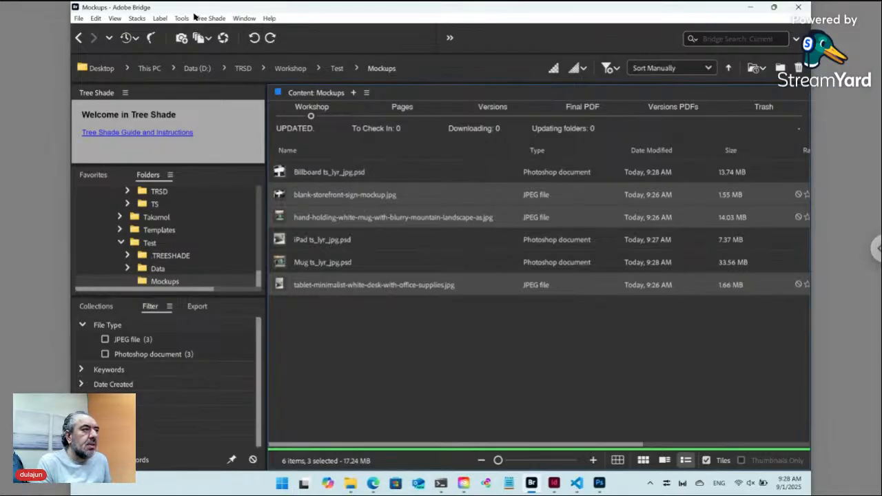
{"action": "left_click", "coordinate": [207, 18]}
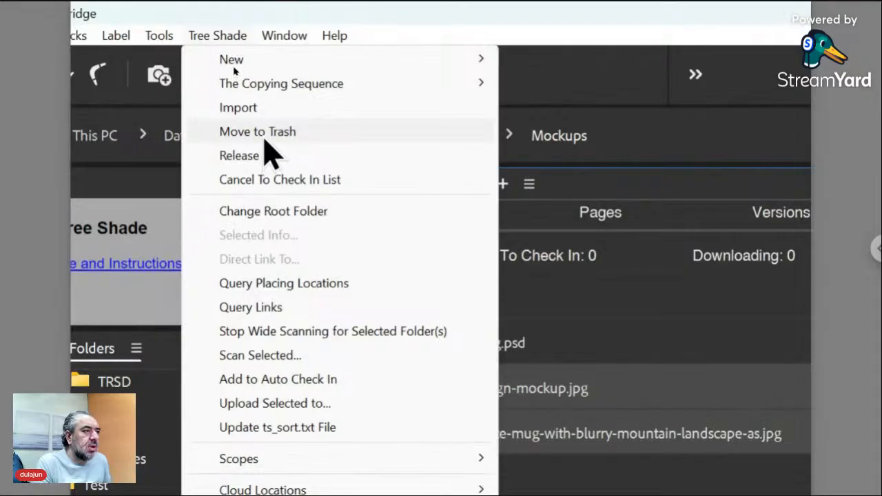
{"action": "left_click", "coordinate": [241, 88]}
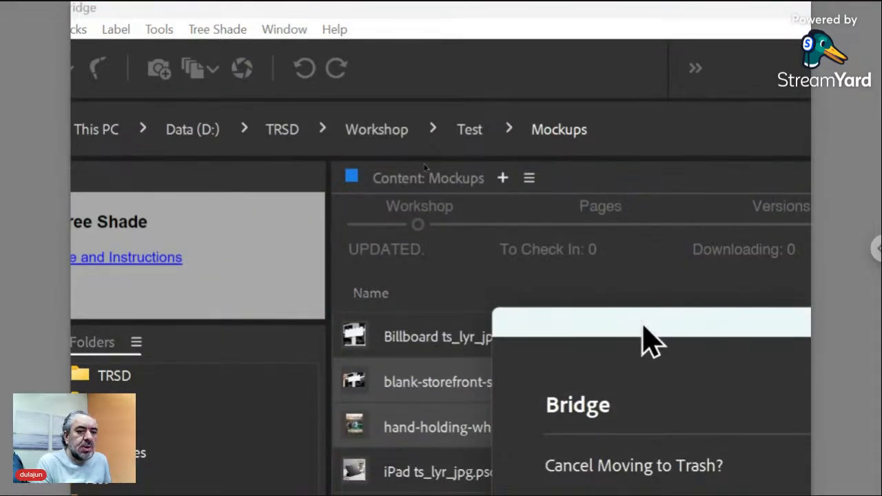
{"action": "left_click_drag", "start_coordinate": [648, 331], "coordinate": [407, 186]}
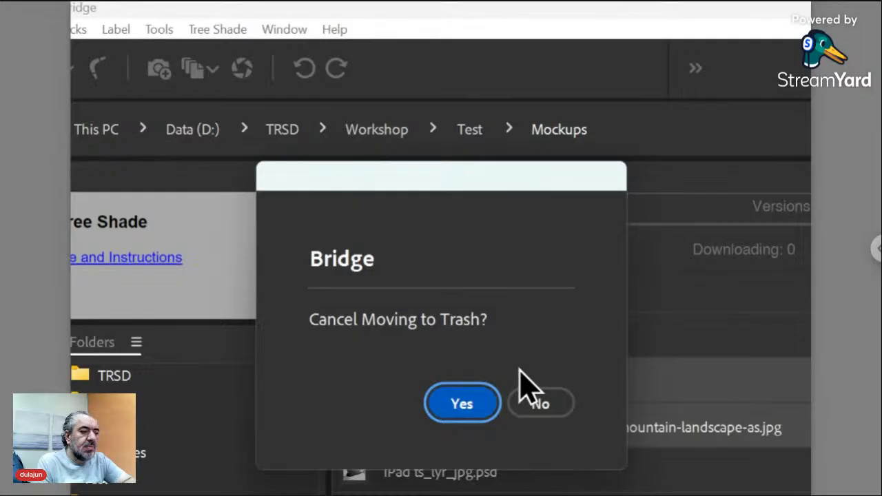
{"action": "left_click", "coordinate": [557, 406]}
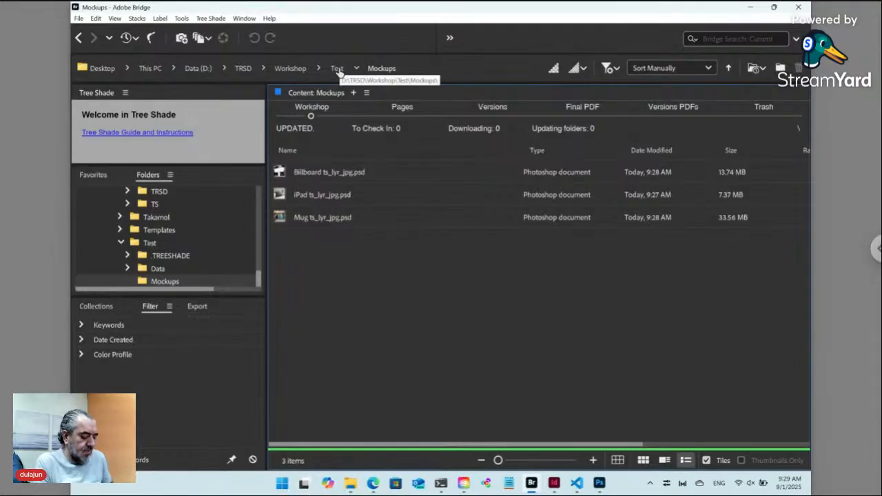
Copy the page image 0001.jpg from the pages of Layout.indd in the Test folder into the Mockups folder
{"action": "left_click", "coordinate": [337, 70]}
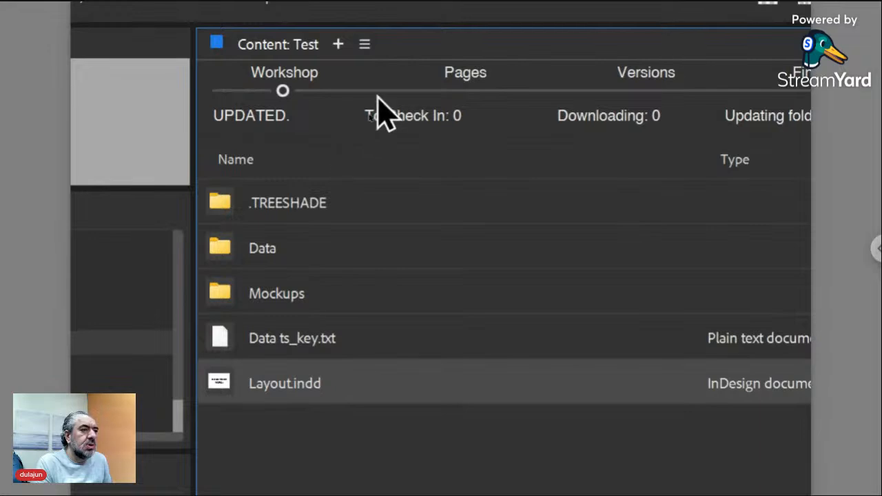
{"action": "left_click", "coordinate": [466, 95]}
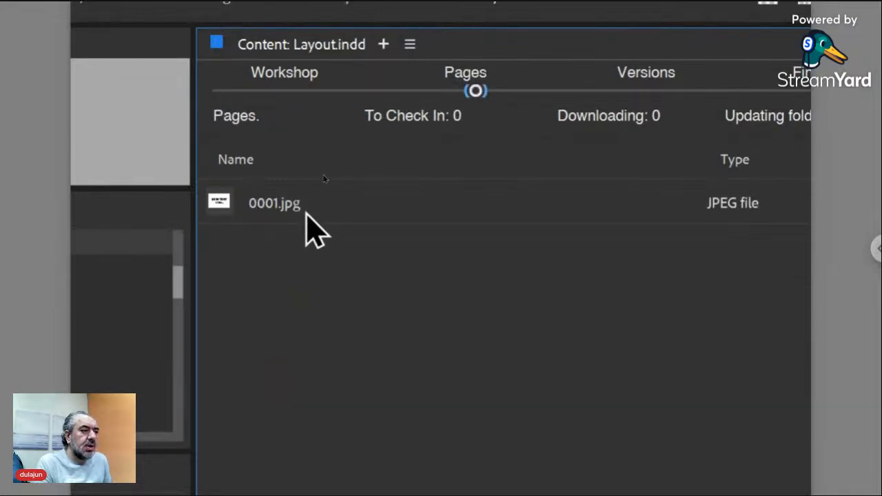
{"action": "left_click", "coordinate": [324, 197]}
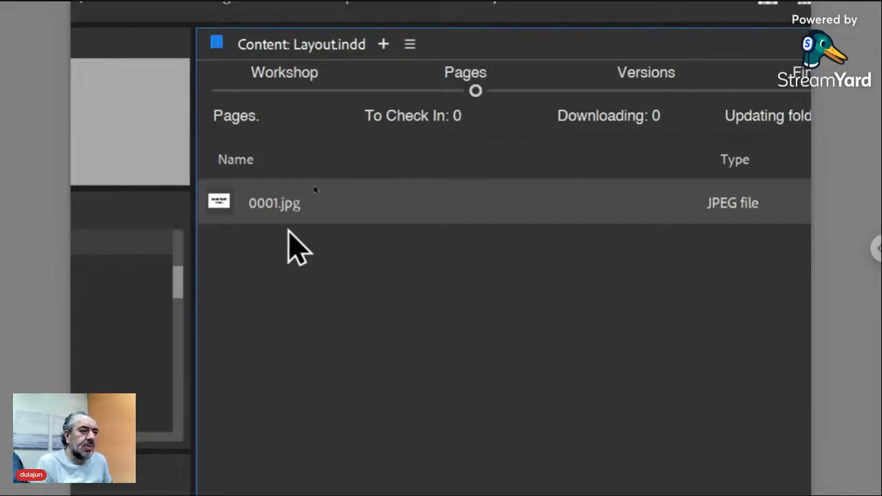
{"action": "left_click", "coordinate": [283, 90]}
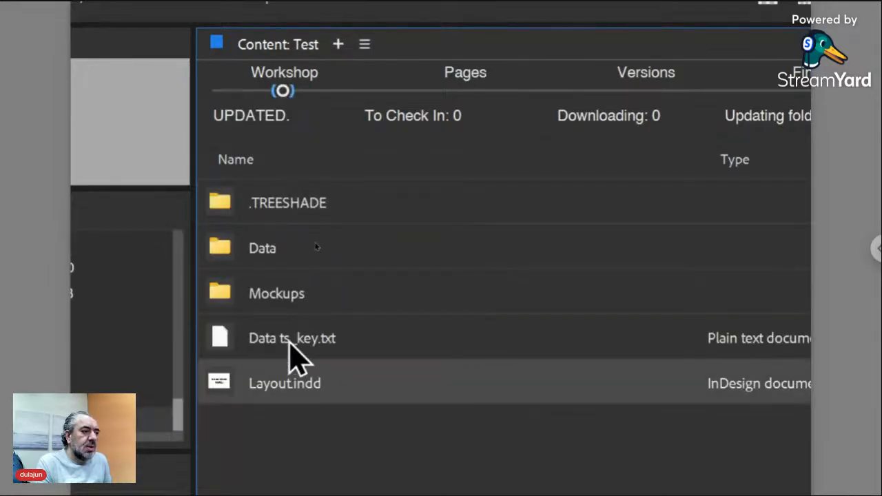
{"action": "double_click", "coordinate": [293, 305]}
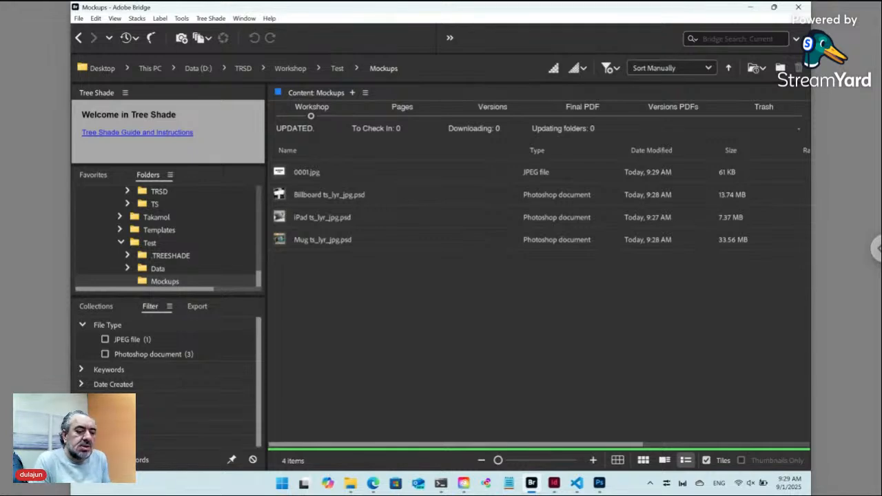
Switch to Photoshop and place 0001.jpg from the Mockups folder as a linked image in the billboard mockup
{"action": "left_click", "coordinate": [596, 482]}
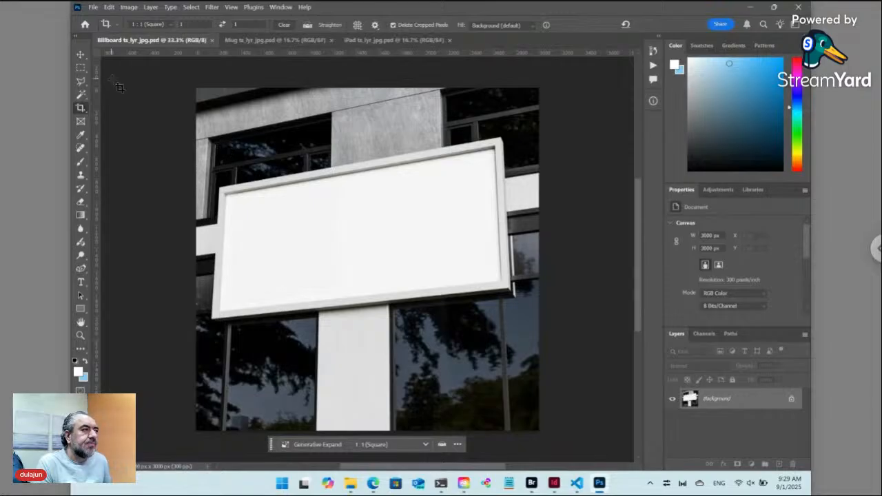
{"action": "left_click", "coordinate": [93, 8]}
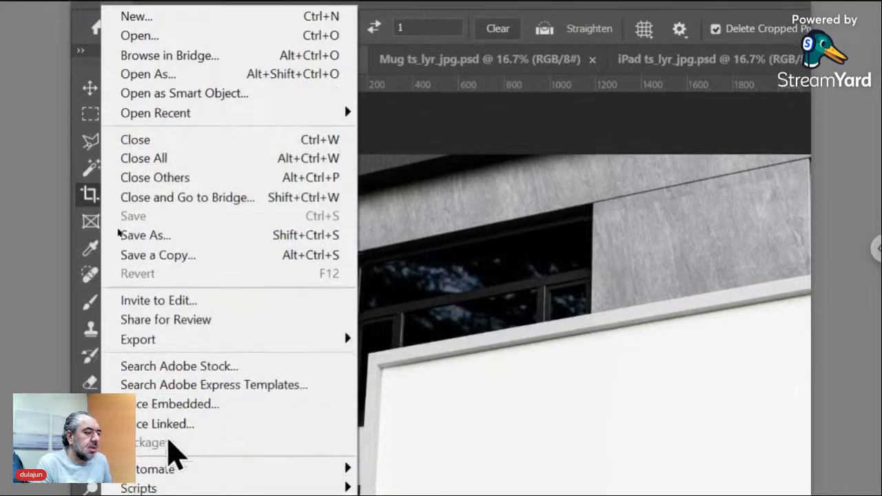
{"action": "left_click", "coordinate": [170, 423]}
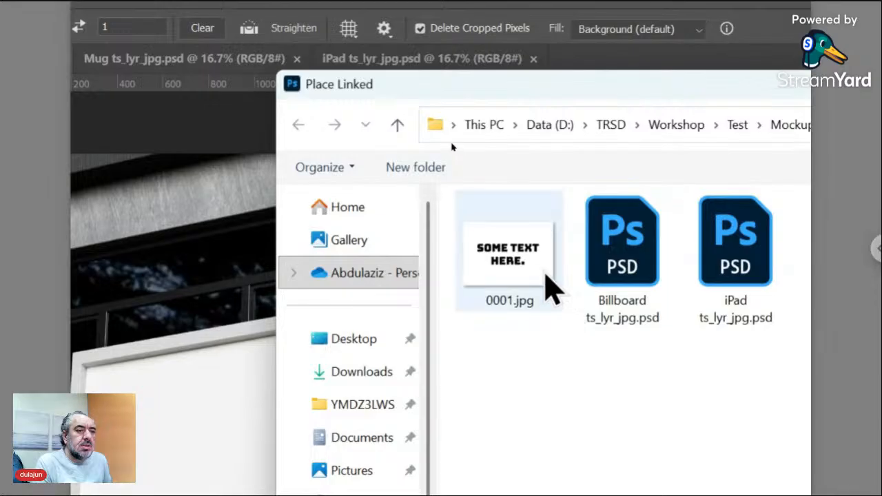
{"action": "left_click", "coordinate": [524, 272]}
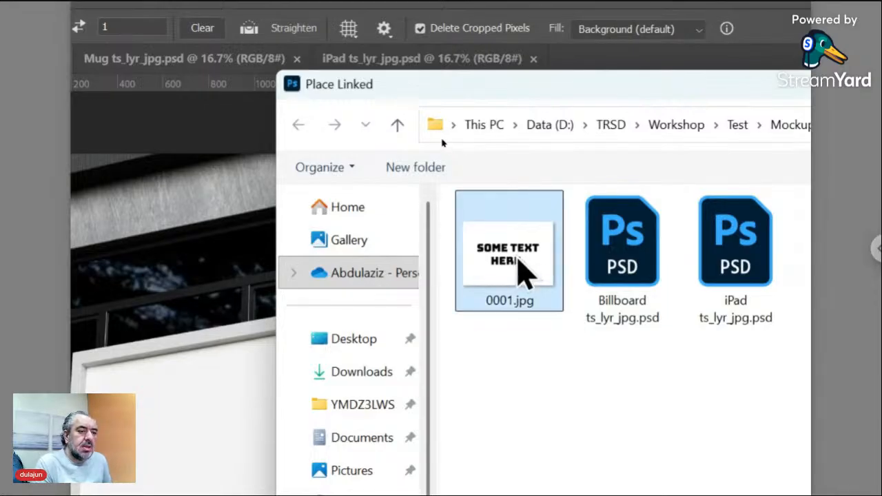
{"action": "double_click", "coordinate": [522, 269]}
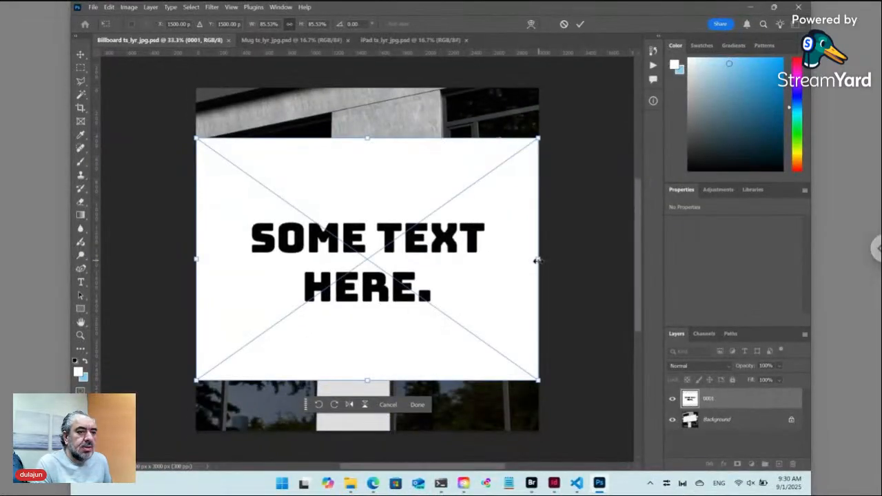
Scale the placed page image, distort its corners to fit the sign's white face, and set its blend mode to Multiply
{"action": "left_click_drag", "start_coordinate": [705, 489], "coordinate": [556, 485]}
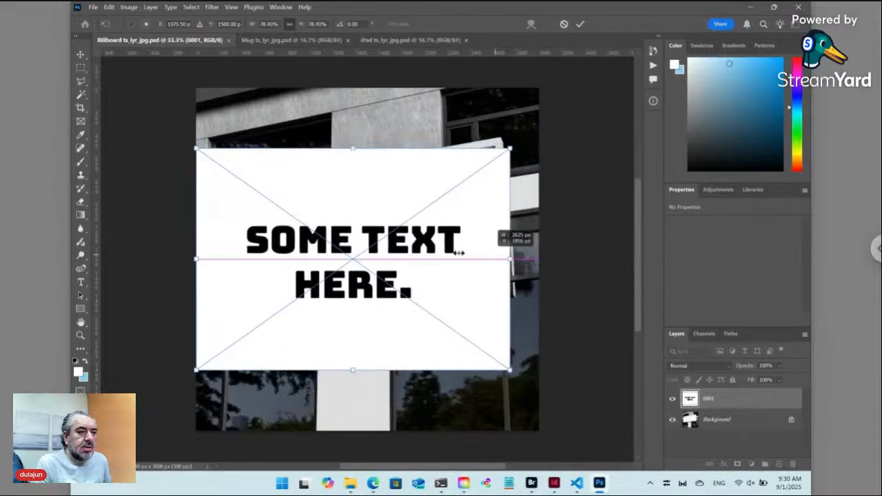
{"action": "left_click_drag", "start_coordinate": [458, 253], "coordinate": [419, 252]}
{"action": "left_click_drag", "start_coordinate": [421, 182], "coordinate": [493, 147]}
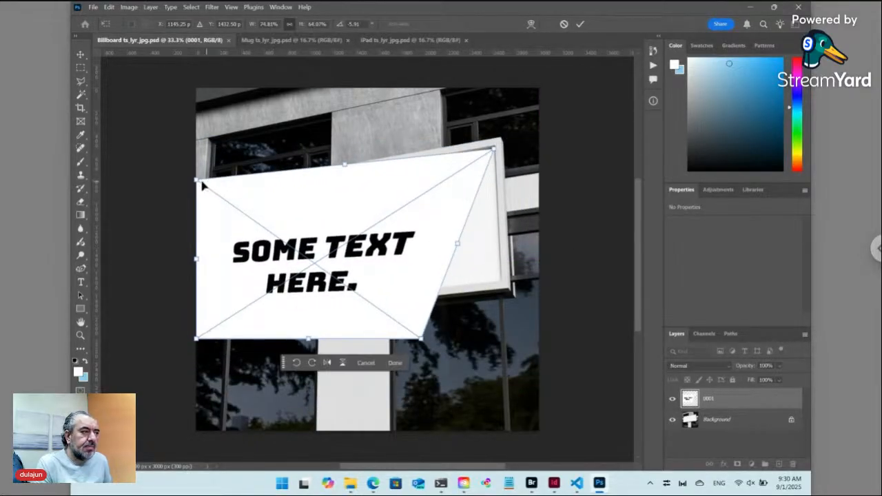
{"action": "left_click_drag", "start_coordinate": [200, 182], "coordinate": [227, 193]}
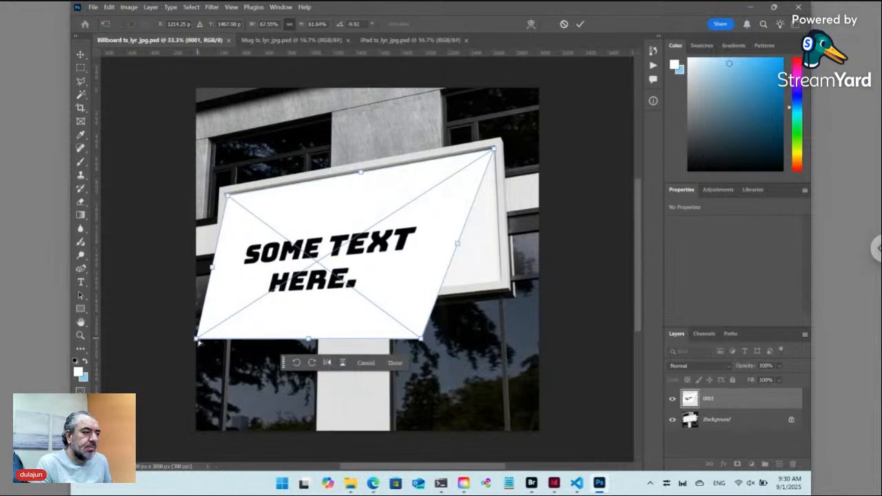
{"action": "left_click_drag", "start_coordinate": [198, 341], "coordinate": [220, 314]}
{"action": "left_click_drag", "start_coordinate": [420, 339], "coordinate": [501, 284]}
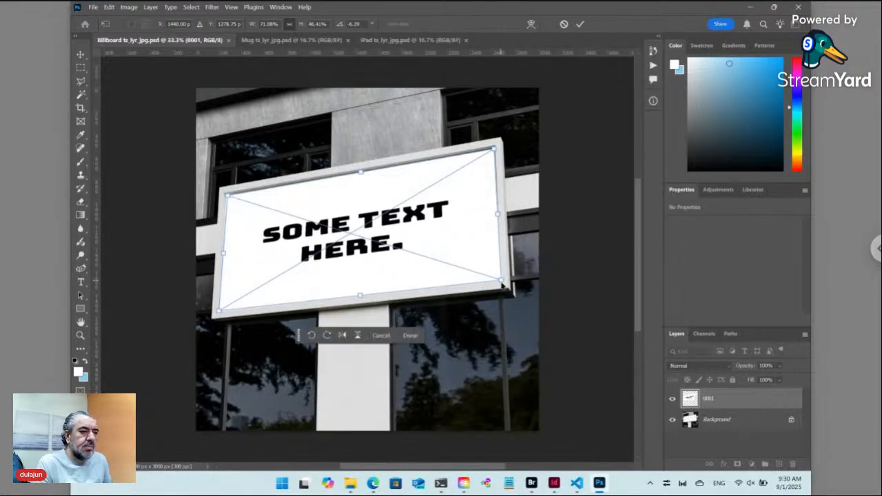
{"action": "key", "text": "Return"}
{"action": "key", "text": "c"}
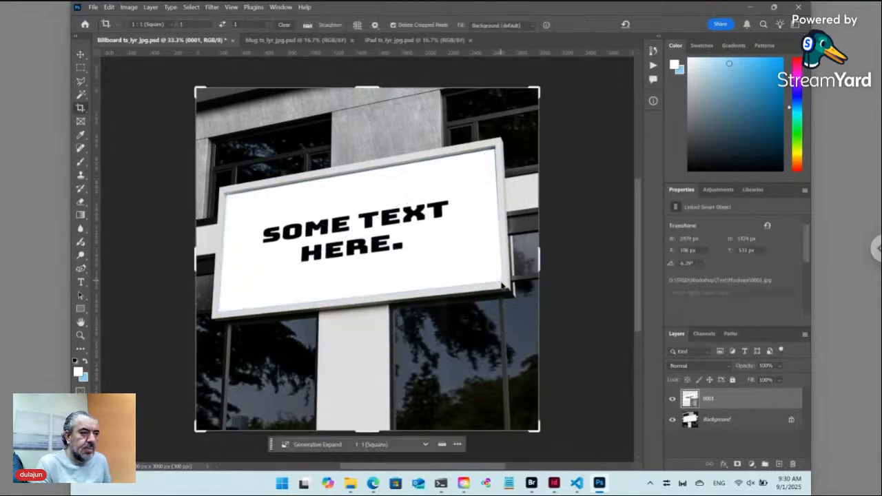
{"action": "left_click", "coordinate": [698, 367]}
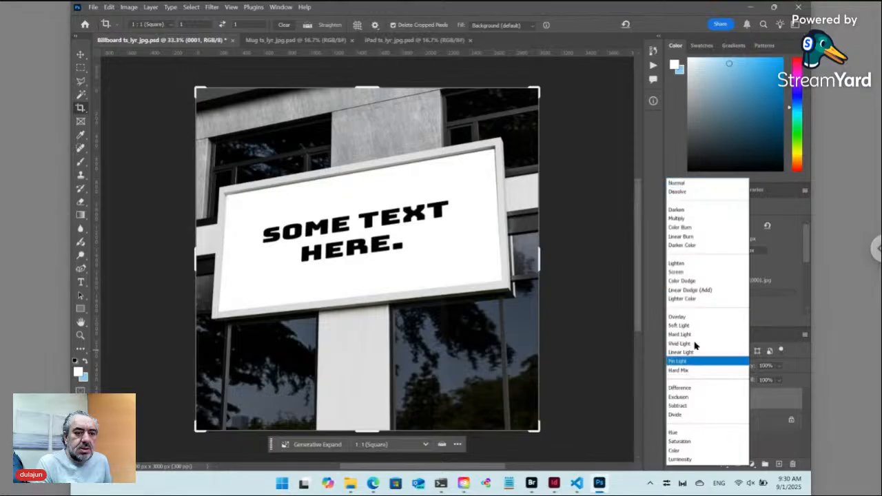
{"action": "left_click", "coordinate": [691, 219]}
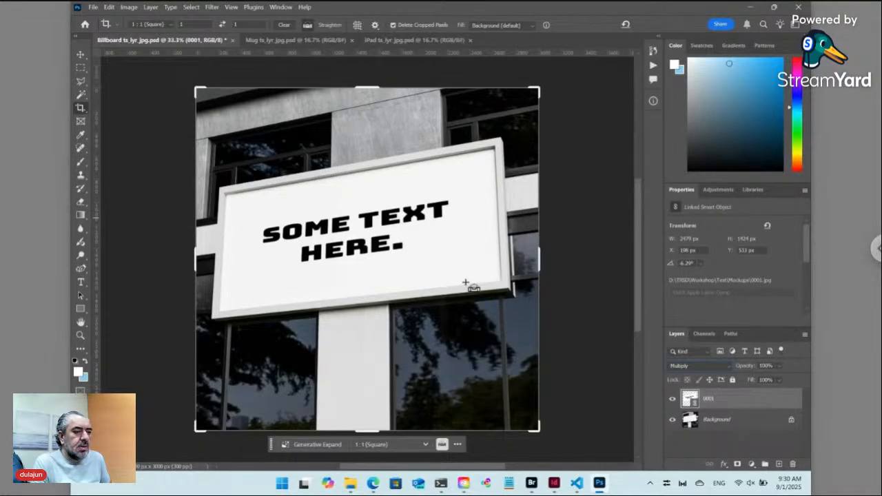
Transform the 0001 layer again to about 58% width and 47.5% height, centring the text within the sign's frame
{"action": "key", "text": "ctrl+t"}
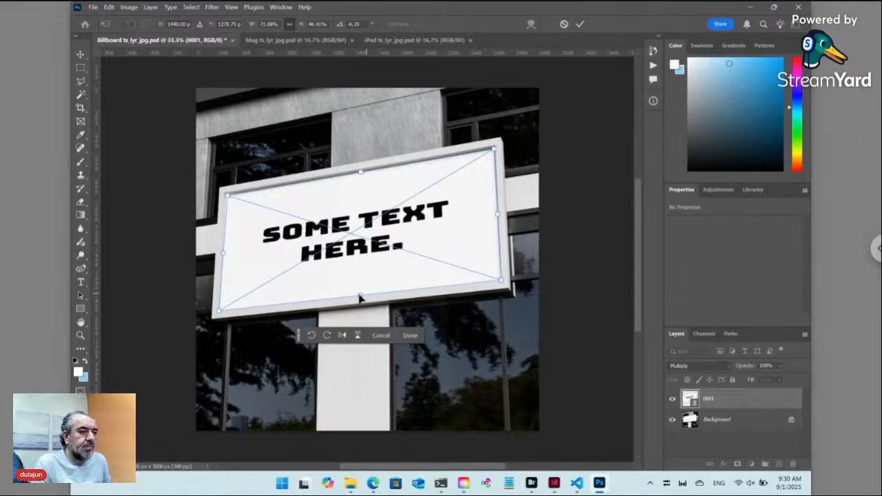
{"action": "left_click_drag", "start_coordinate": [362, 296], "coordinate": [363, 318]}
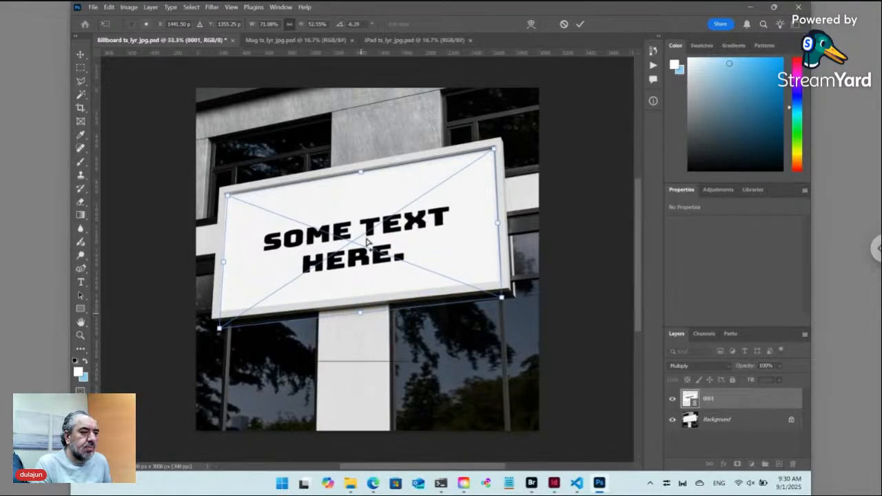
{"action": "left_click_drag", "start_coordinate": [361, 173], "coordinate": [361, 159]}
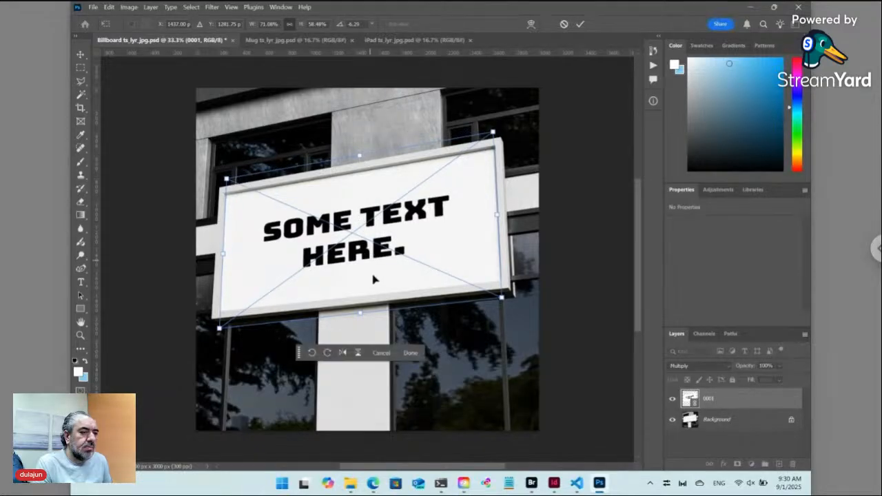
{"action": "left_click_drag", "start_coordinate": [360, 312], "coordinate": [358, 298]}
{"action": "key", "text": "alt+shift"}
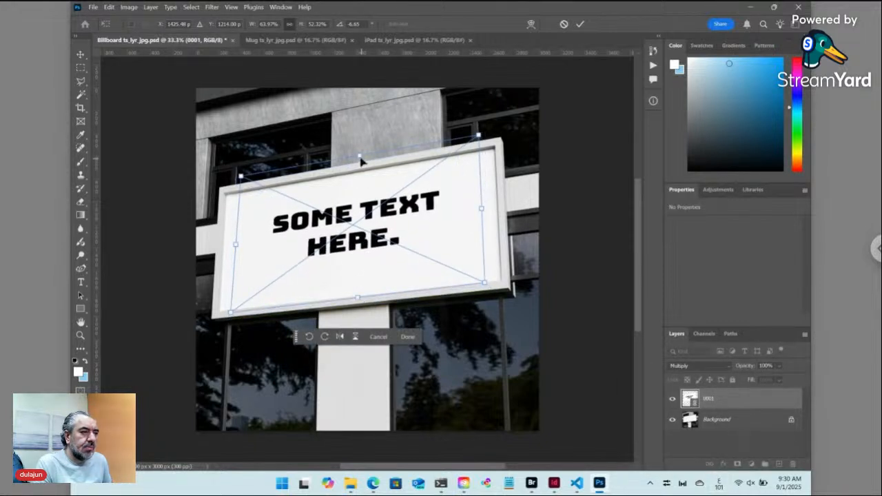
{"action": "left_click_drag", "start_coordinate": [361, 157], "coordinate": [362, 174]}
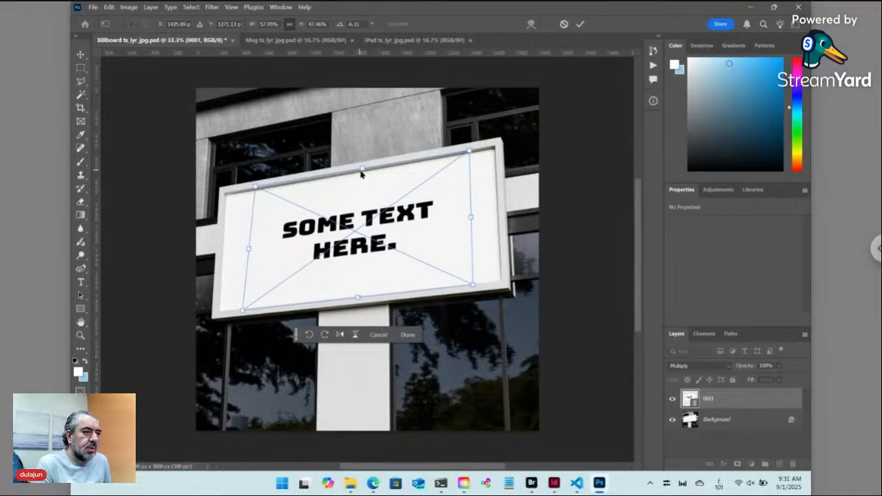
{"action": "key", "text": "Return"}
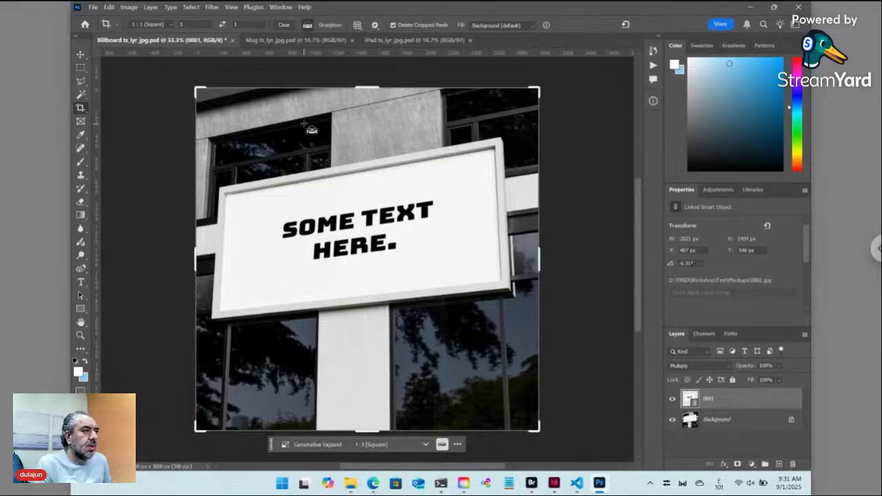
Save the billboard mockup with Maximize Compatibility on and close the document
{"action": "key", "text": "ctrl+s"}
{"action": "left_click", "coordinate": [461, 198]}
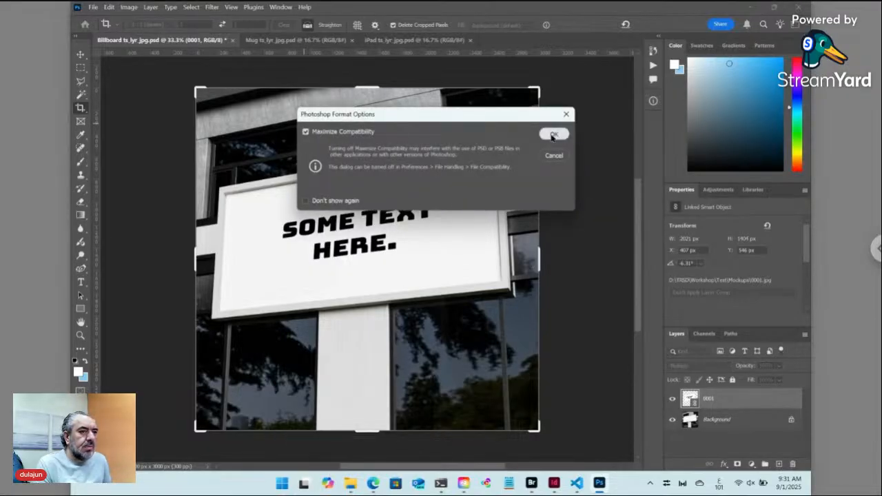
{"action": "left_click", "coordinate": [555, 135]}
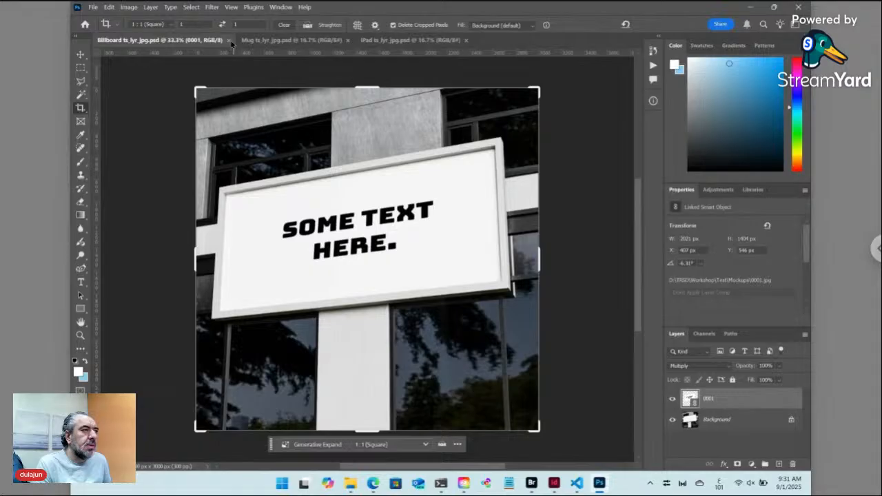
{"action": "left_click", "coordinate": [230, 40]}
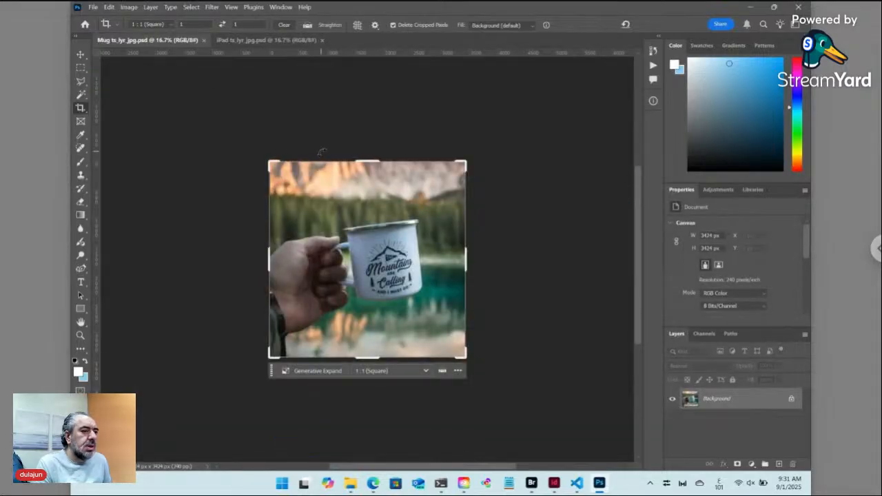
Outline the printed mountain logo on the mug with a closed Polygonal Lasso selection
{"action": "key", "text": "ctrl+plus"}
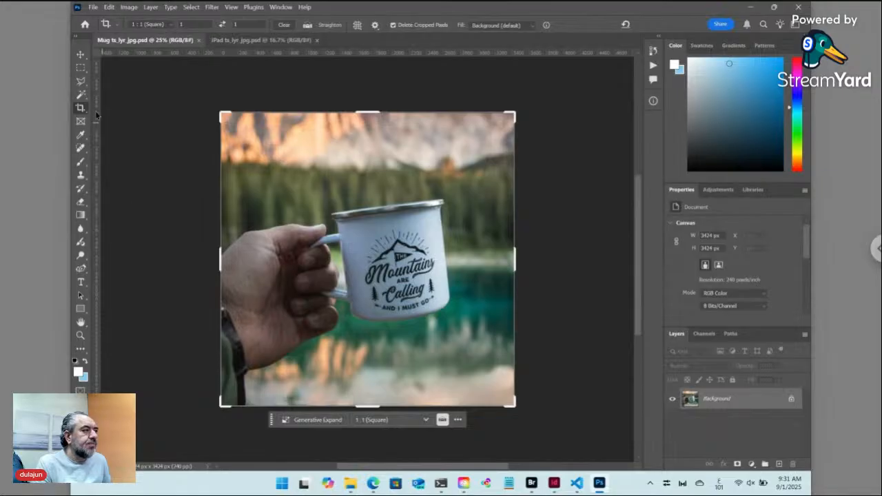
{"action": "left_click", "coordinate": [81, 82]}
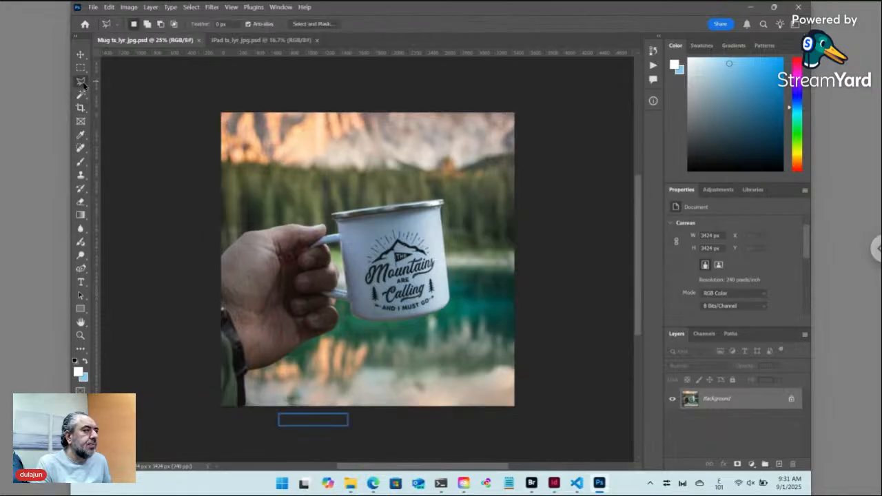
{"action": "left_click", "coordinate": [383, 314]}
{"action": "left_click", "coordinate": [413, 313]}
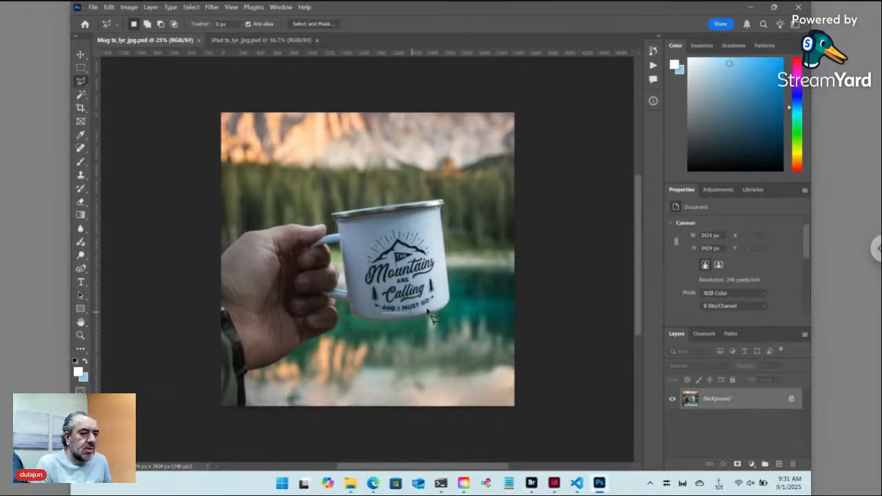
{"action": "left_click", "coordinate": [436, 303]}
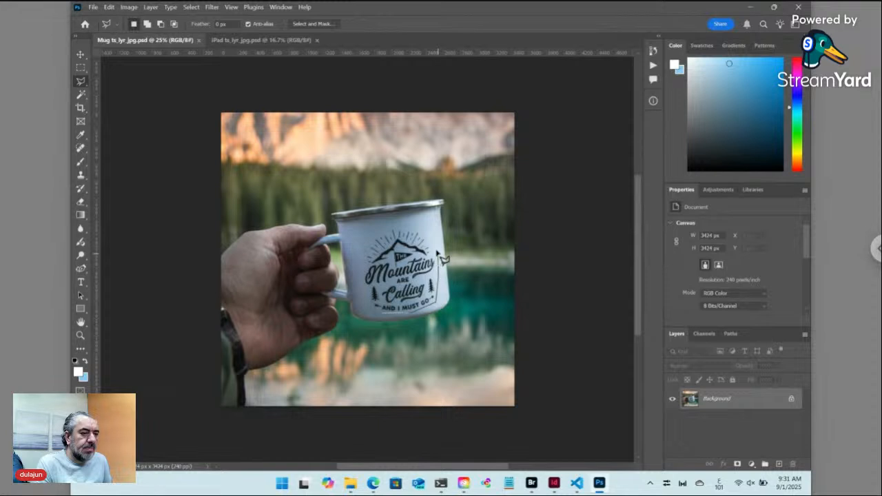
{"action": "left_click", "coordinate": [437, 249]}
{"action": "left_click", "coordinate": [420, 227]}
{"action": "left_click", "coordinate": [393, 224]}
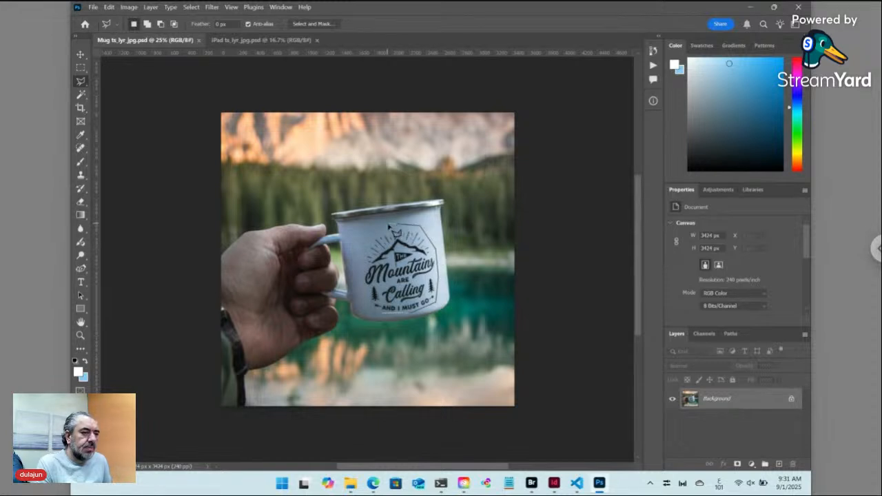
{"action": "left_click", "coordinate": [364, 248]}
{"action": "left_click", "coordinate": [359, 269]}
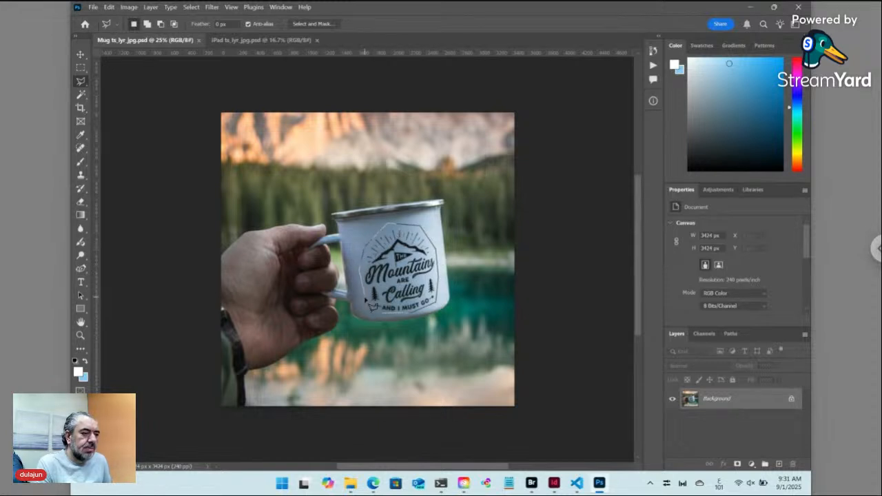
{"action": "left_click", "coordinate": [389, 320]}
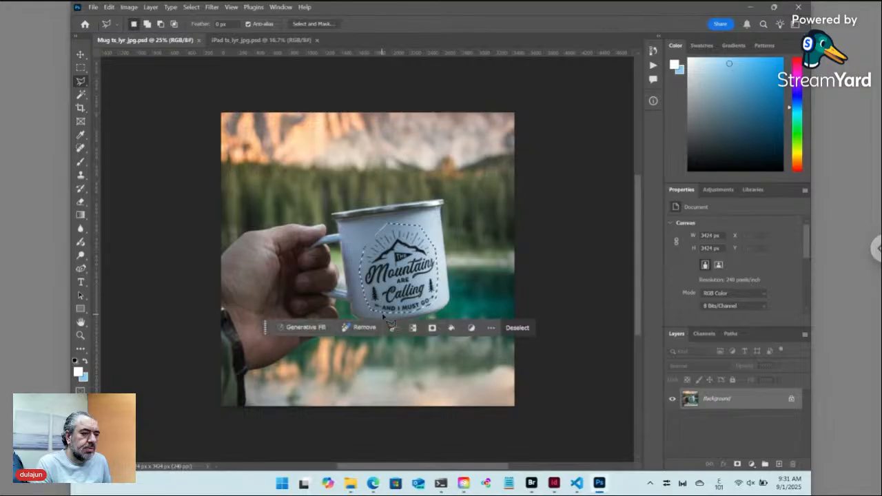
Run Generative Fill on the selected mug logo with the prompt "remove"
{"action": "left_click", "coordinate": [310, 328]}
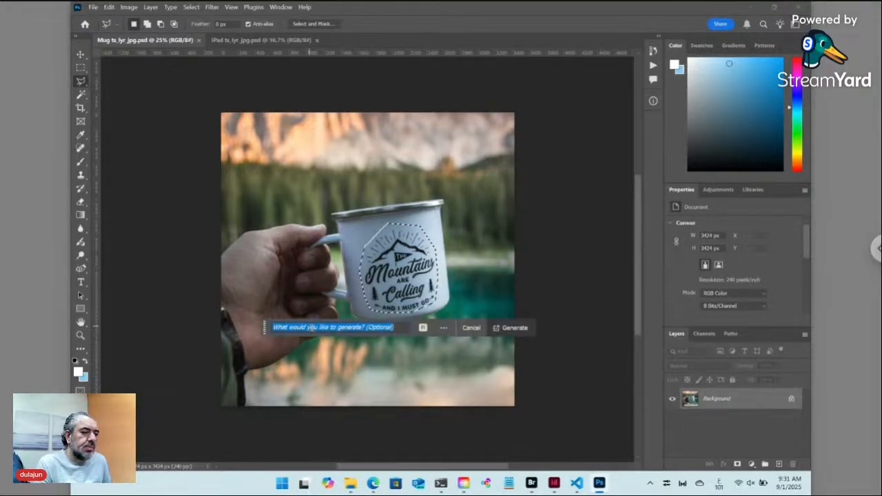
{"action": "type", "text": "قثةخرث"}
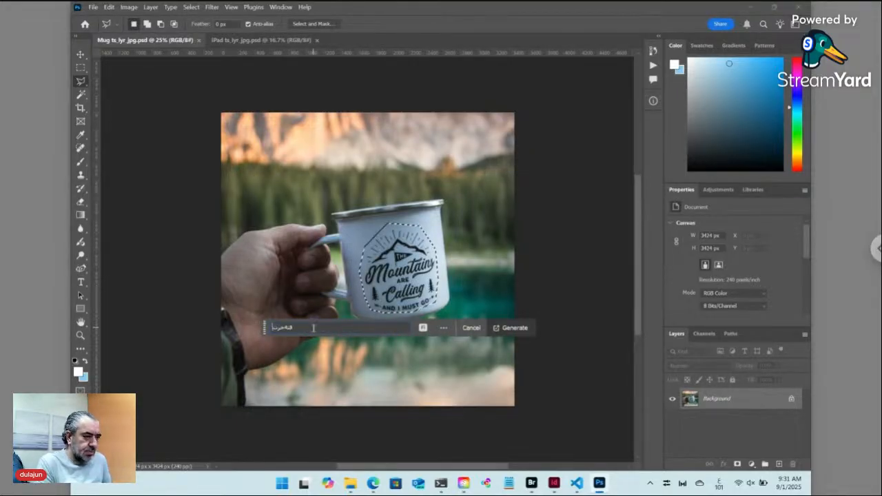
{"action": "key", "text": "ctrl+a"}
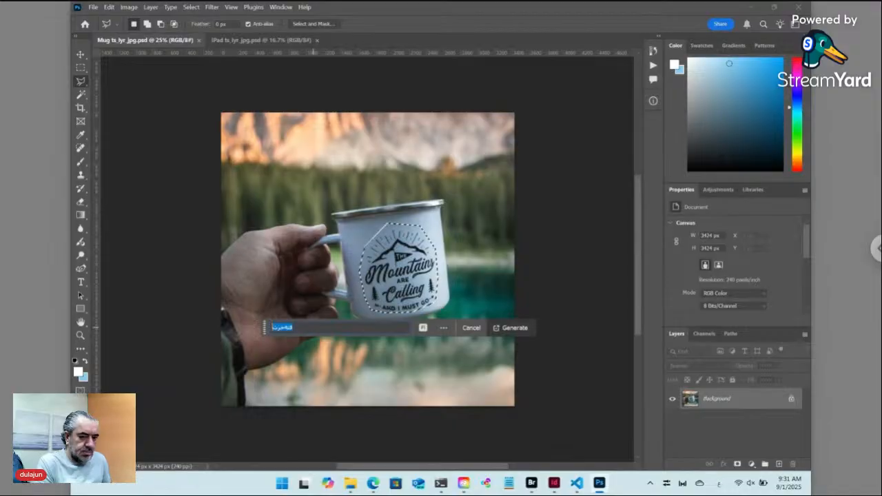
{"action": "type", "text": "remove"}
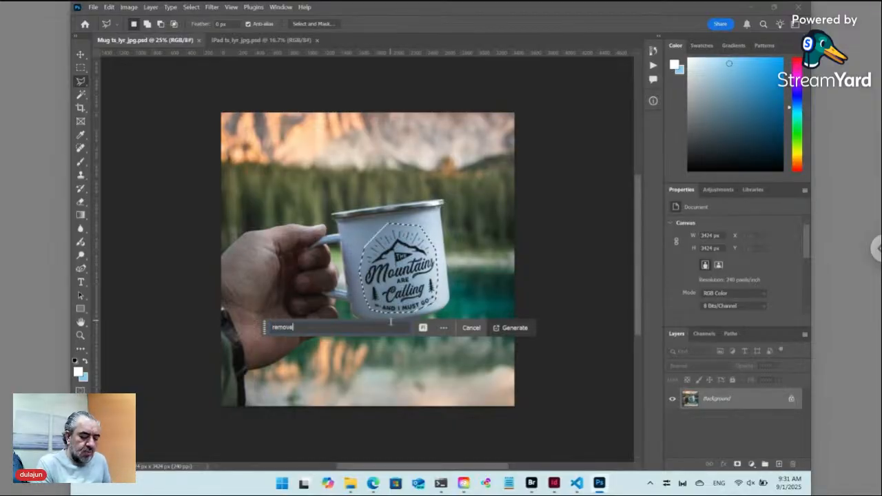
{"action": "key", "text": "Return"}
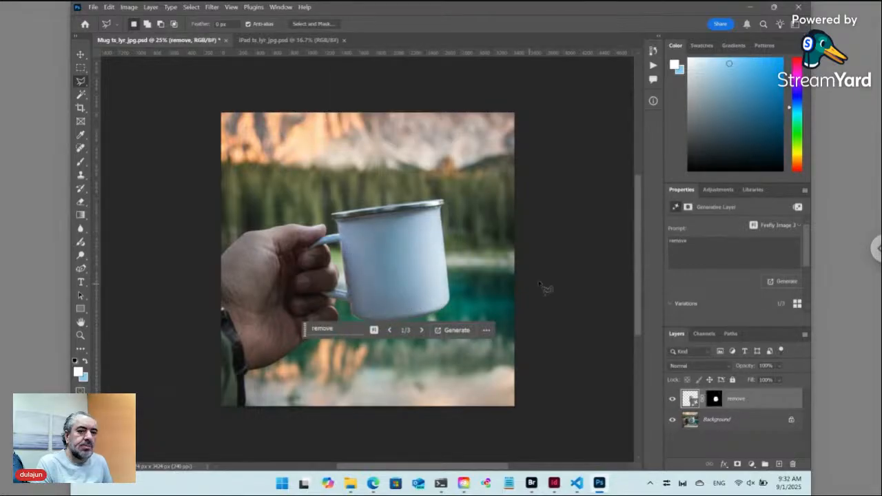
{"action": "left_click", "coordinate": [717, 193]}
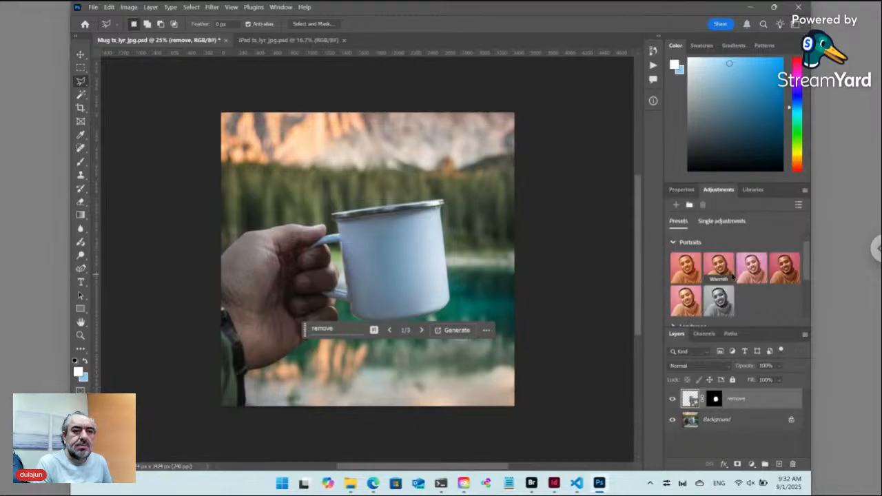
{"action": "left_click", "coordinate": [683, 191]}
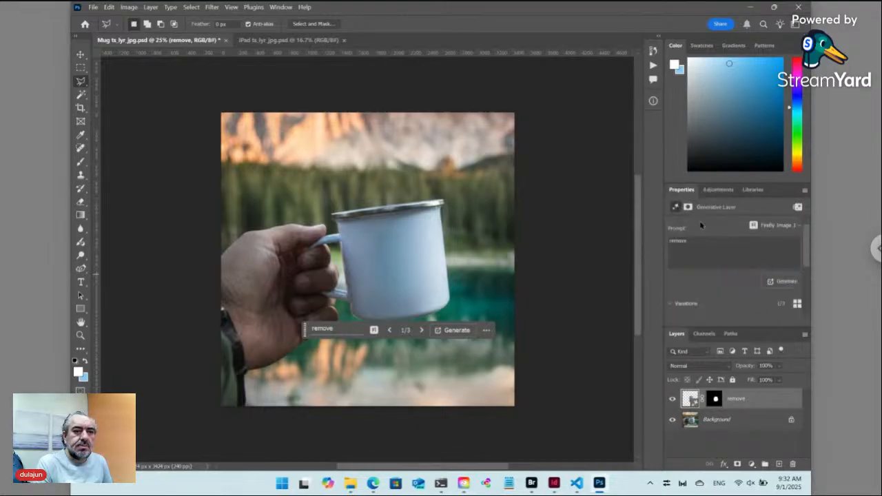
Choose the third generated variation for the cleaned mug and merge the generative layer into the Background
{"action": "scroll", "coordinate": [728, 272], "scroll_direction": "down", "scroll_amount": 2}
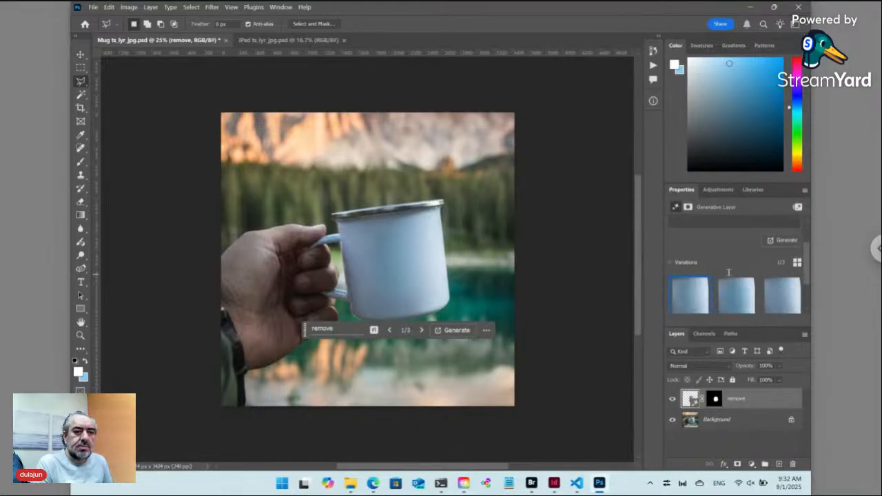
{"action": "left_click", "coordinate": [736, 298]}
{"action": "left_click", "coordinate": [785, 299]}
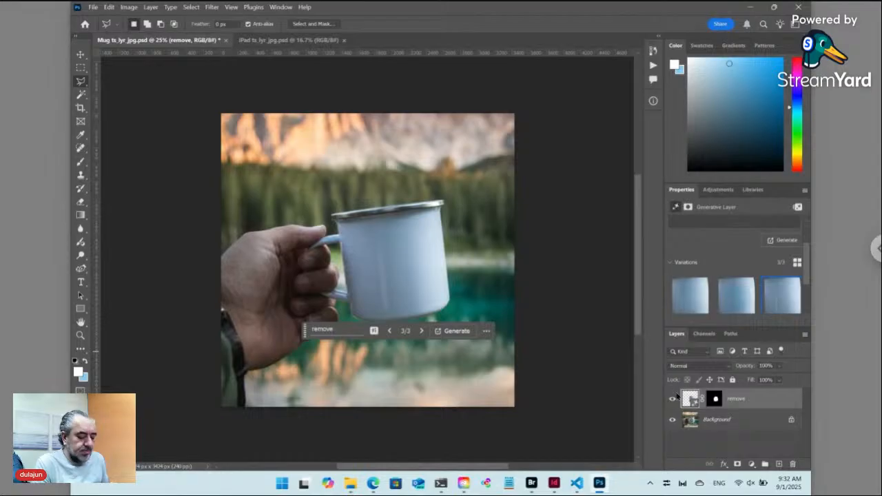
{"action": "key", "text": "ctrl+e"}
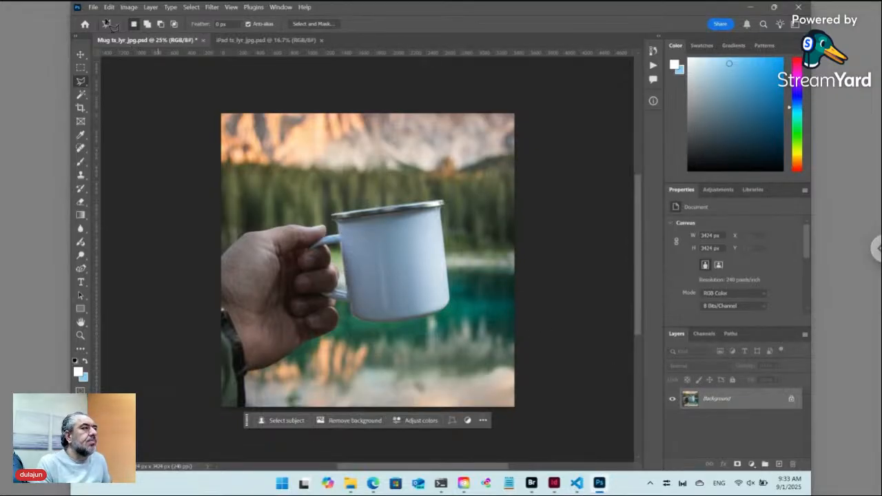
Place 0001.jpg from the Mockups folder into the mug document as a linked file
{"action": "left_click", "coordinate": [94, 8]}
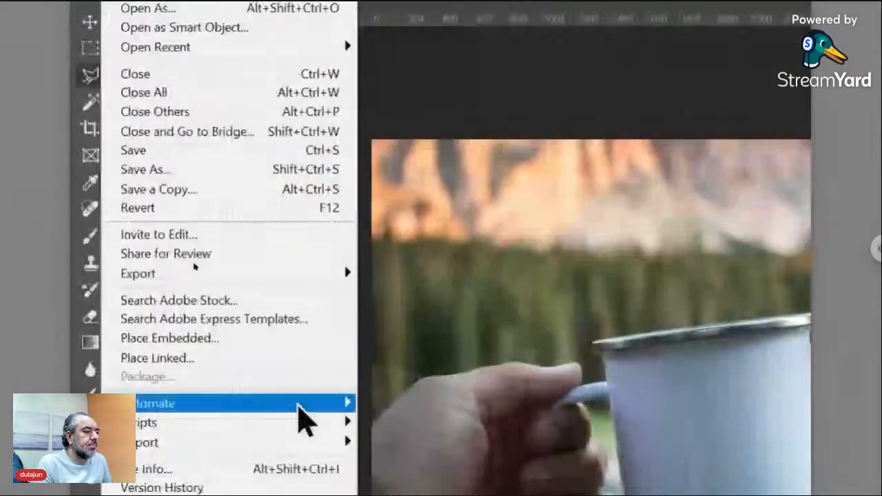
{"action": "mouse_move", "coordinate": [310, 489]}
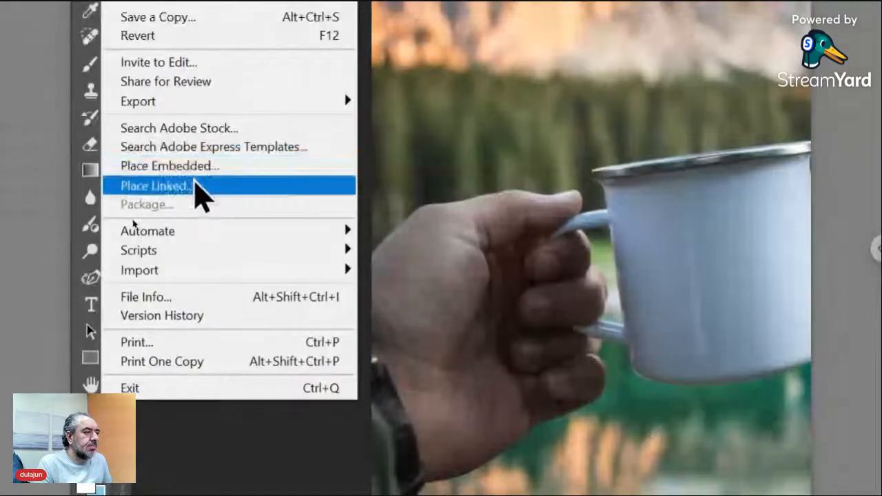
{"action": "left_click", "coordinate": [201, 198]}
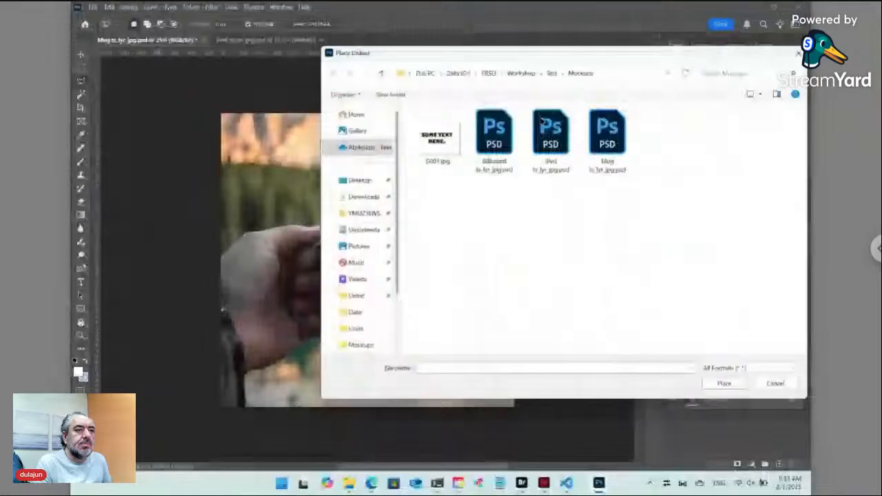
{"action": "left_click", "coordinate": [543, 121]}
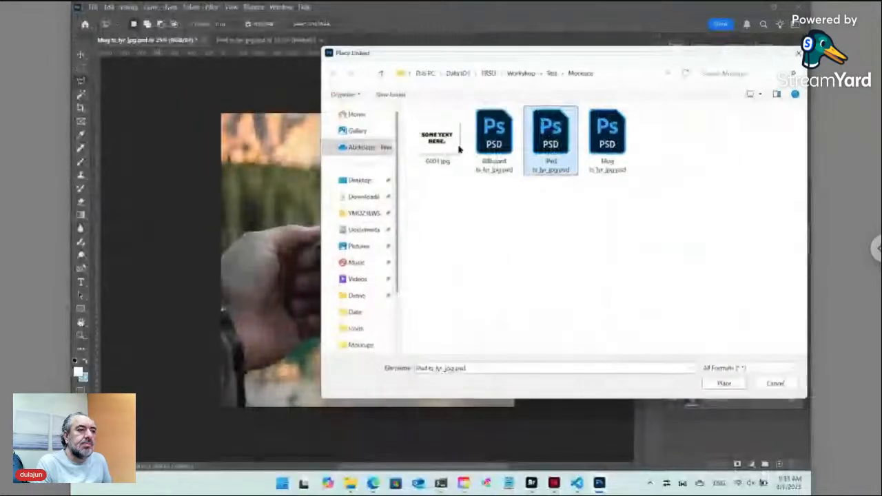
{"action": "left_click", "coordinate": [444, 142]}
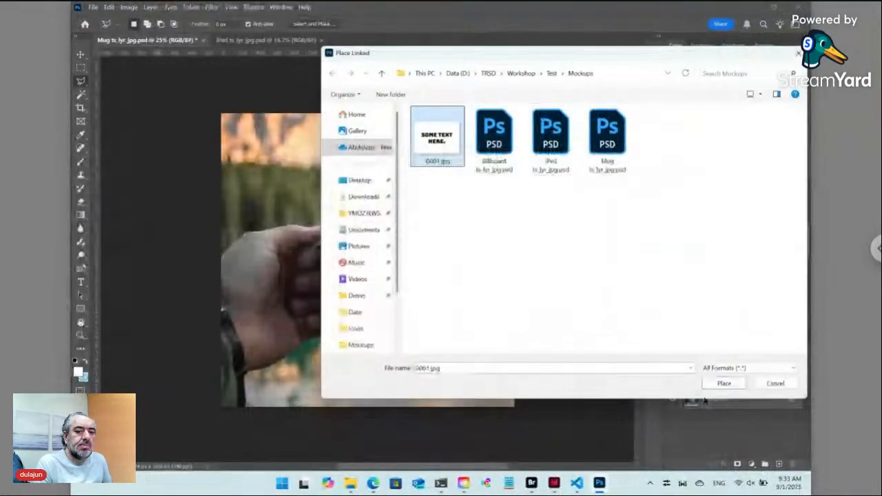
{"action": "left_click", "coordinate": [725, 384]}
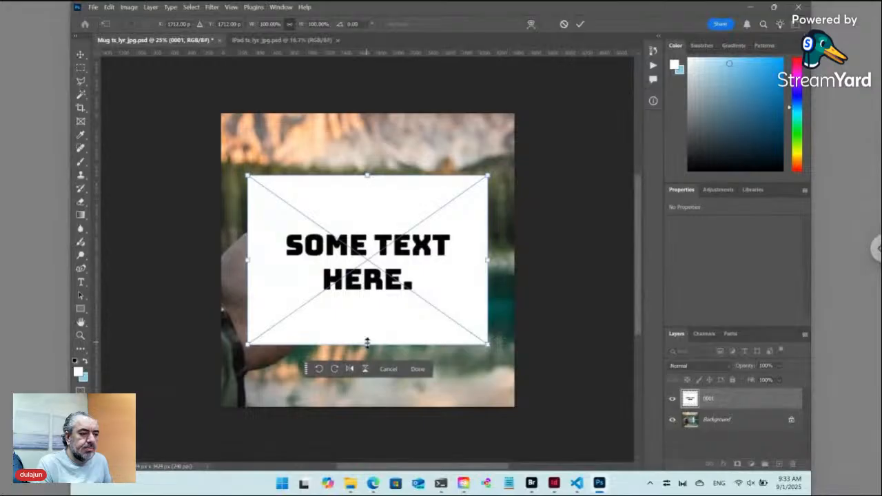
Scale the placed 0001 image to about 60.5% over the mug and rotate it about -7.3° to match the mug's tilt
{"action": "left_click_drag", "start_coordinate": [367, 343], "coordinate": [369, 318]}
{"action": "left_click_drag", "start_coordinate": [367, 176], "coordinate": [370, 218]}
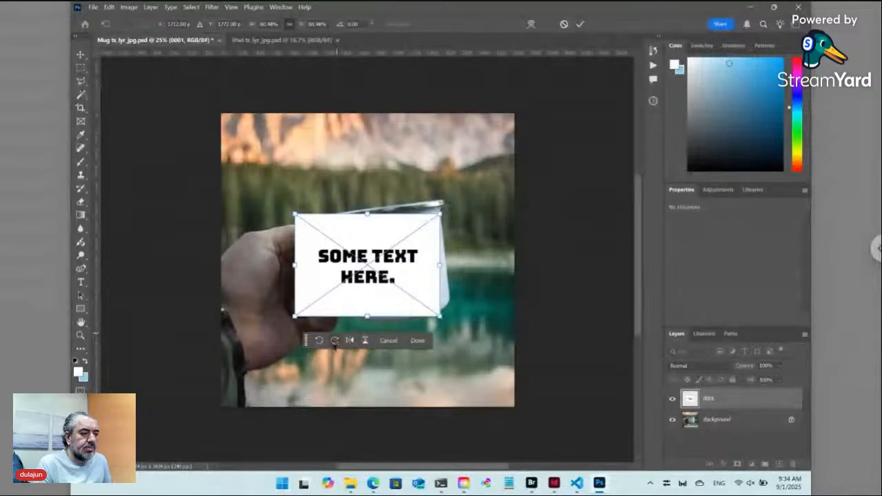
{"action": "mouse_move", "coordinate": [290, 323]}
{"action": "left_mouse_down"}
{"action": "mouse_move", "coordinate": [301, 337]}
{"action": "mouse_move", "coordinate": [296, 330]}
{"action": "left_mouse_up"}
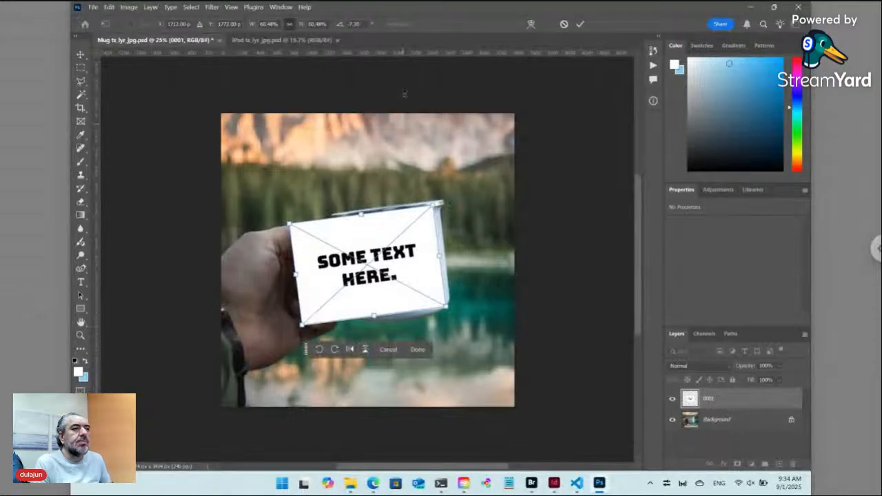
Warp the placed image with the Arch preset using a negative bend, and shift it over the mug's body
{"action": "left_click", "coordinate": [530, 26]}
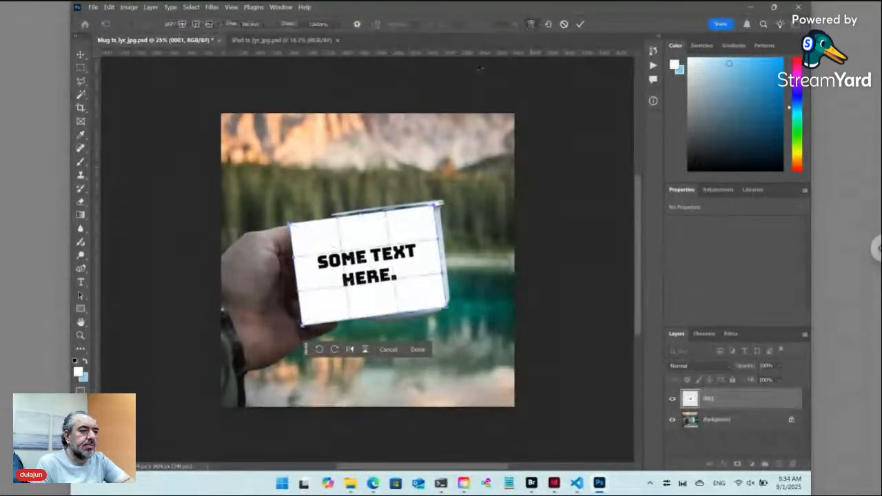
{"action": "left_click", "coordinate": [336, 29]}
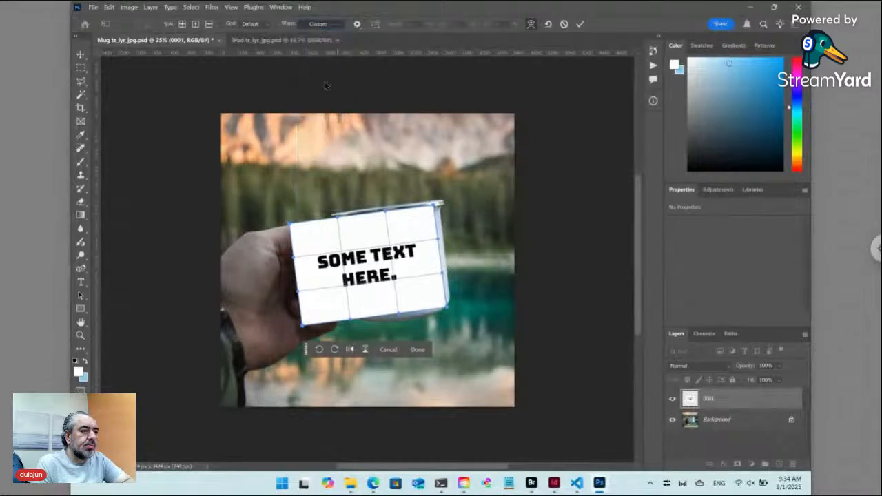
{"action": "left_click", "coordinate": [326, 84]}
{"action": "left_click_drag", "start_coordinate": [357, 187], "coordinate": [388, 240]}
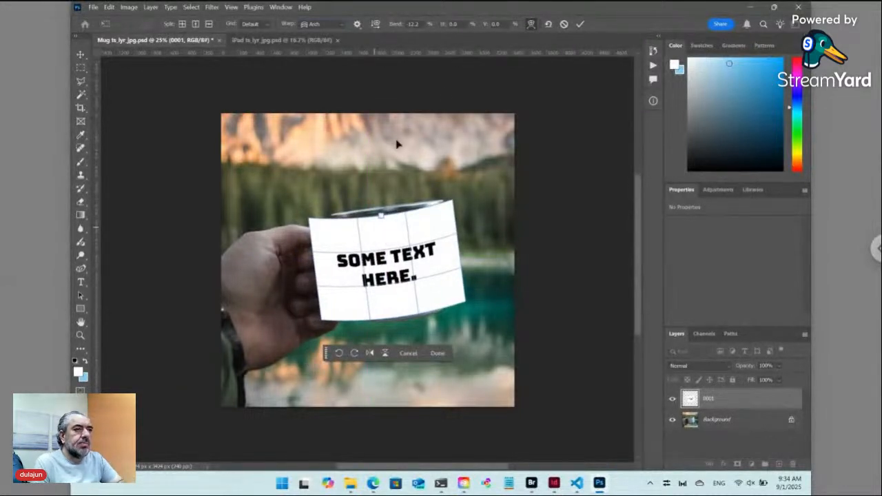
Switch the warp to Custom and pull the image's right corners and edge handles in to the mug's right side
{"action": "left_click", "coordinate": [322, 24]}
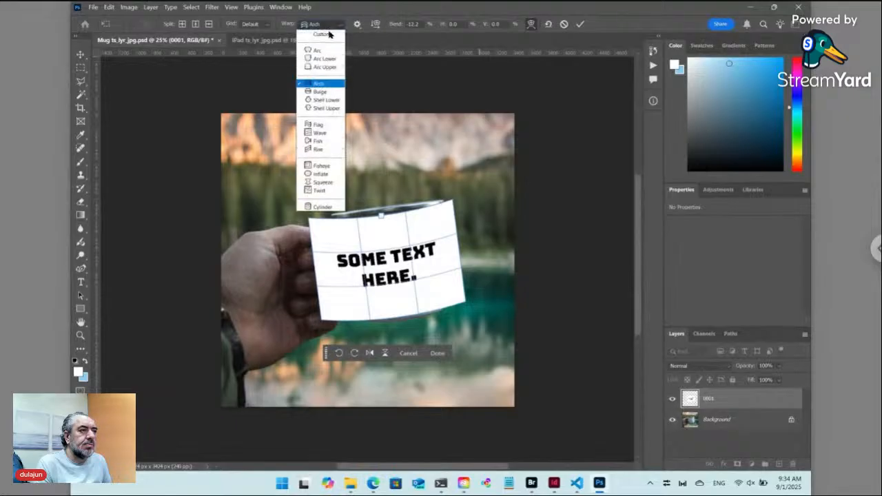
{"action": "left_click", "coordinate": [327, 35]}
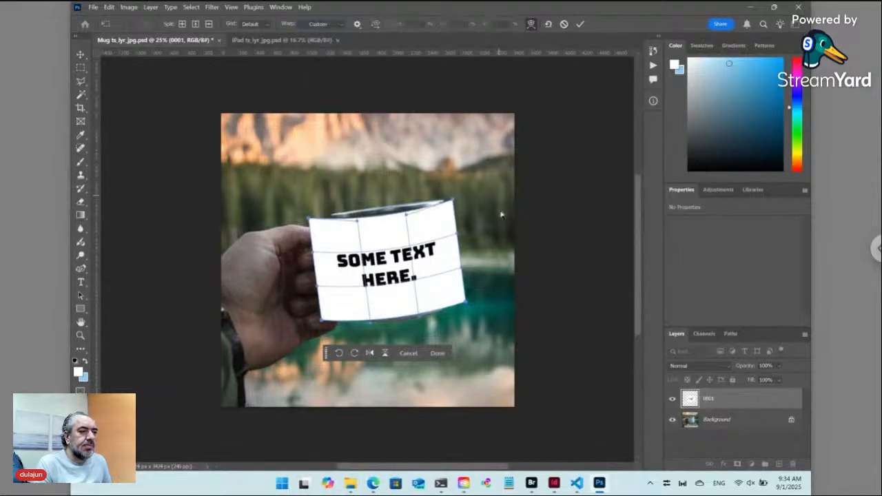
{"action": "left_click_drag", "start_coordinate": [455, 205], "coordinate": [442, 212]}
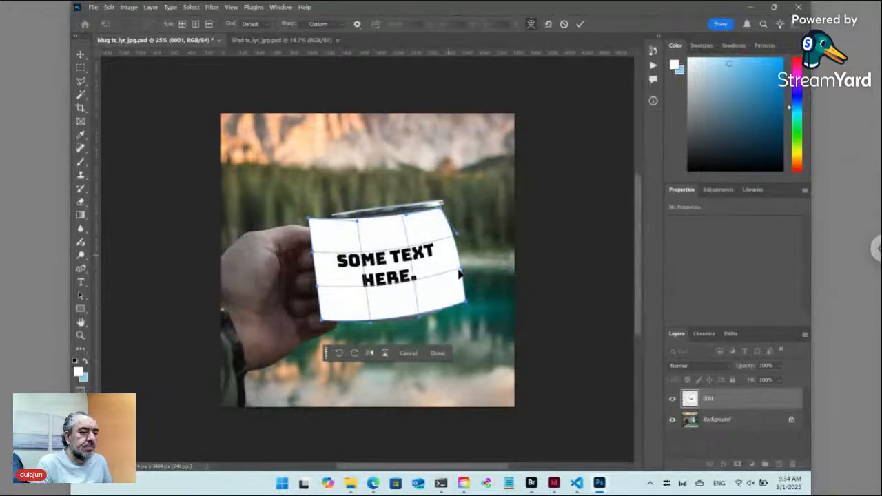
{"action": "left_click_drag", "start_coordinate": [467, 301], "coordinate": [448, 302]}
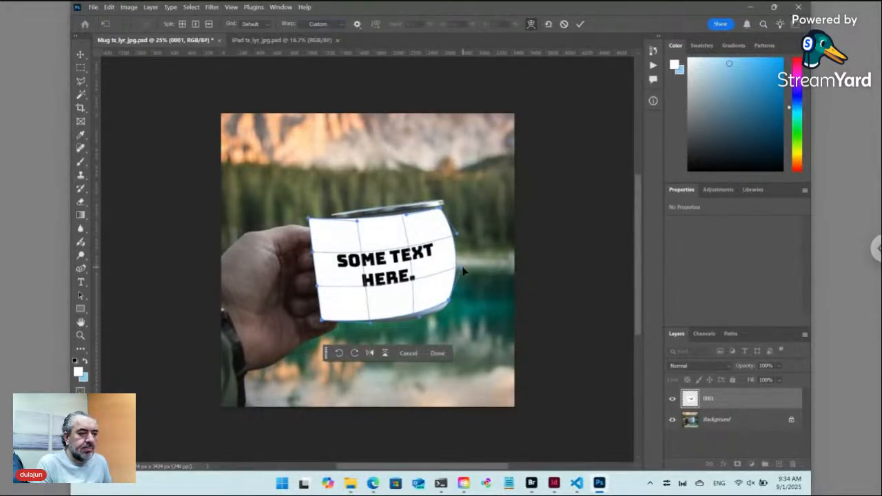
{"action": "left_click_drag", "start_coordinate": [463, 270], "coordinate": [447, 271]}
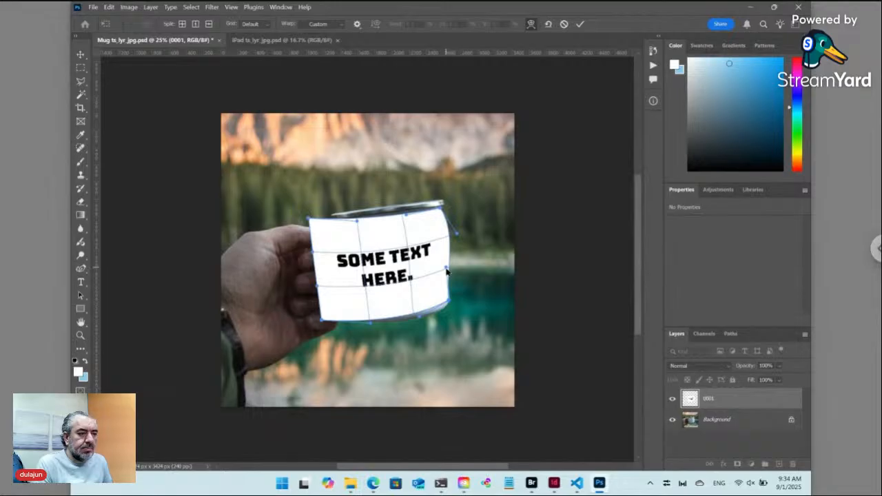
{"action": "mouse_move", "coordinate": [457, 235]}
{"action": "left_mouse_down"}
{"action": "mouse_move", "coordinate": [433, 240]}
{"action": "mouse_move", "coordinate": [442, 239]}
{"action": "left_mouse_up"}
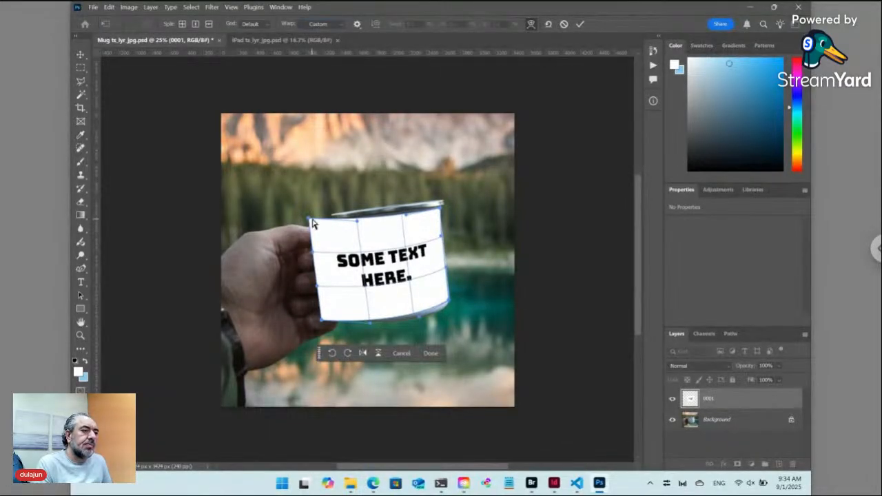
Pull the warp's left corners and edge handles in to the mug's left side and adjust the bottom curve to its base
{"action": "left_click_drag", "start_coordinate": [311, 222], "coordinate": [338, 227]}
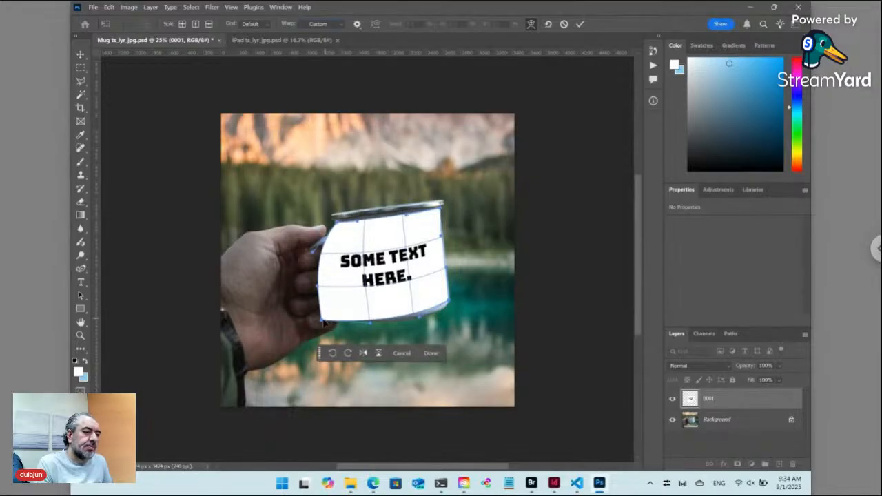
{"action": "left_click_drag", "start_coordinate": [323, 322], "coordinate": [351, 318]}
{"action": "left_click_drag", "start_coordinate": [319, 256], "coordinate": [345, 260]}
{"action": "left_click_drag", "start_coordinate": [321, 289], "coordinate": [347, 290]}
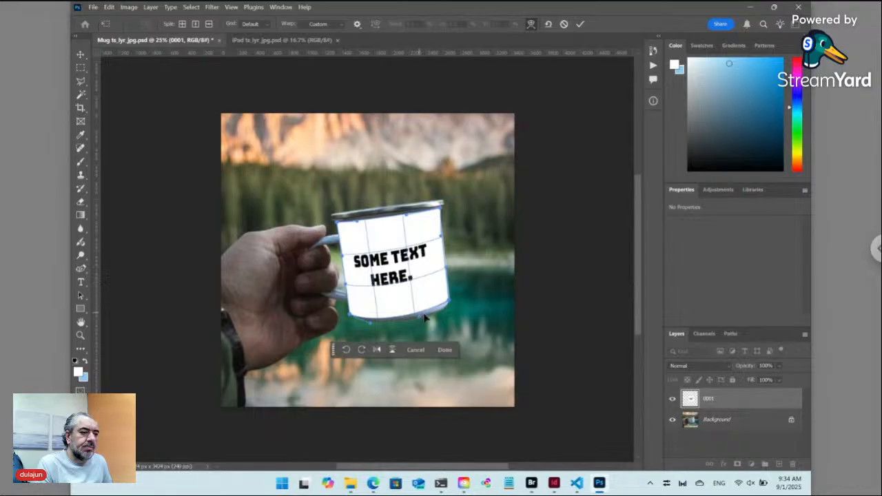
{"action": "left_click_drag", "start_coordinate": [421, 320], "coordinate": [421, 322]}
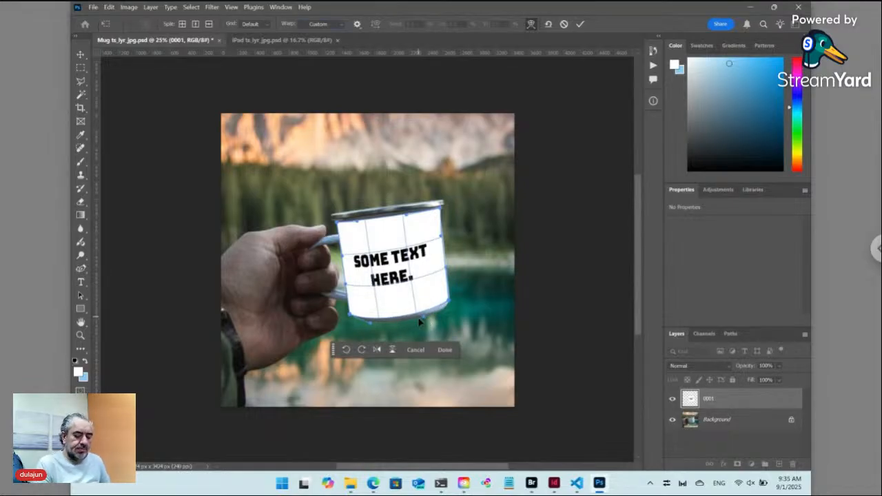
Set the 0001 layer's blend mode to Multiply
{"action": "left_click", "coordinate": [701, 364]}
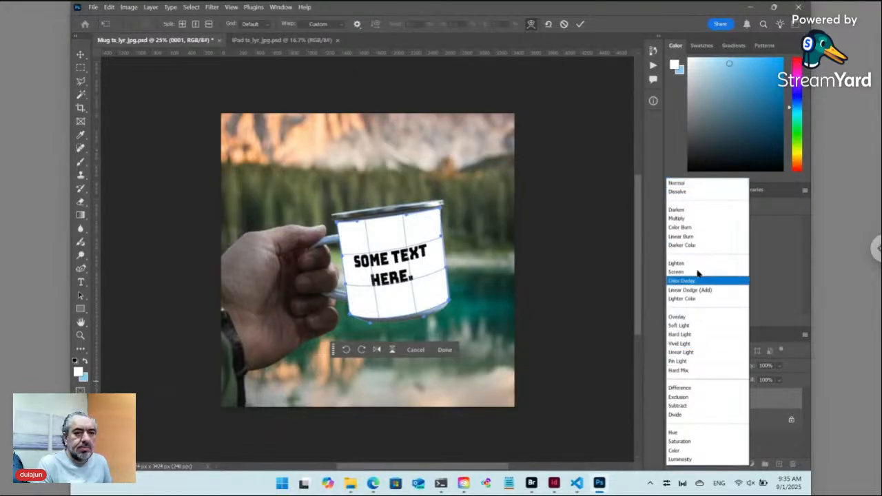
{"action": "left_click", "coordinate": [692, 219]}
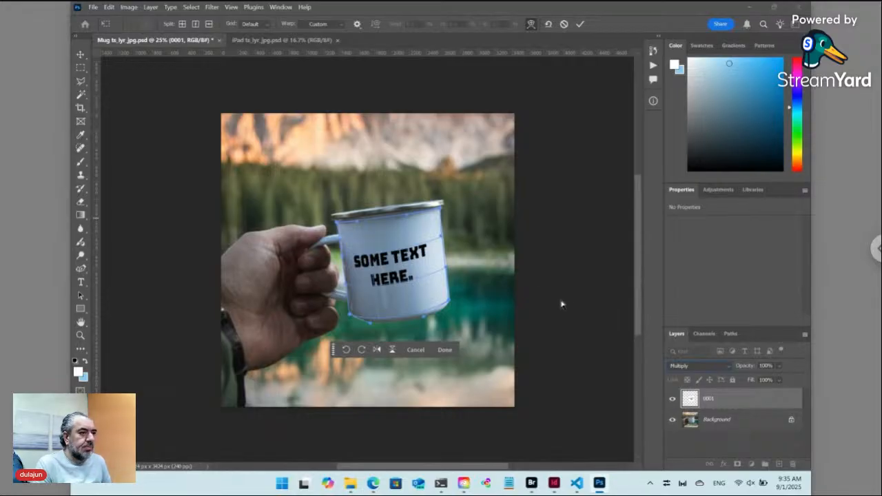
Save the mug mockup with the warped file placed, overwriting the changed disk copy, and close the document
{"action": "key", "text": "ctrl+s"}
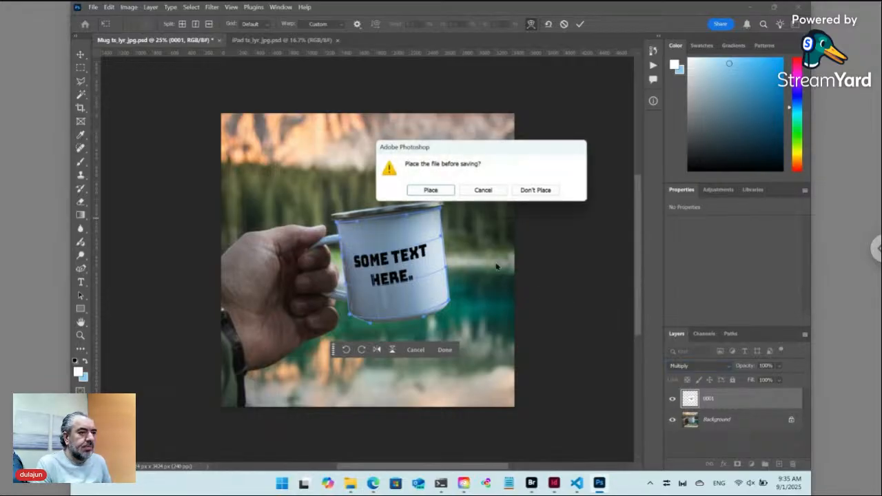
{"action": "left_click", "coordinate": [440, 191]}
{"action": "left_click", "coordinate": [458, 198]}
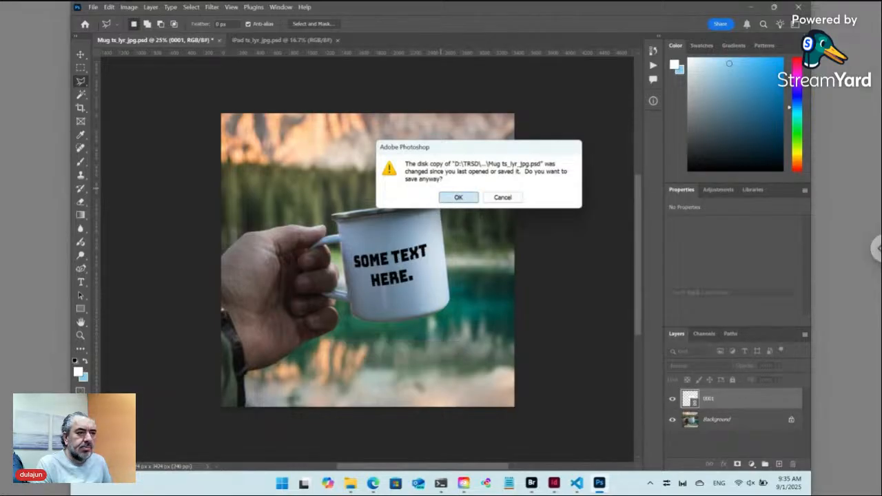
{"action": "key", "text": "Return"}
{"action": "left_click", "coordinate": [549, 135]}
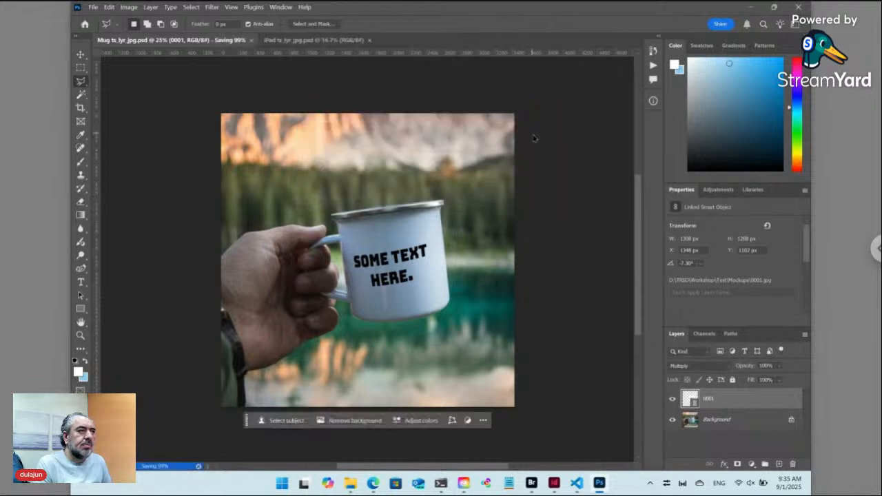
{"action": "left_click", "coordinate": [215, 41]}
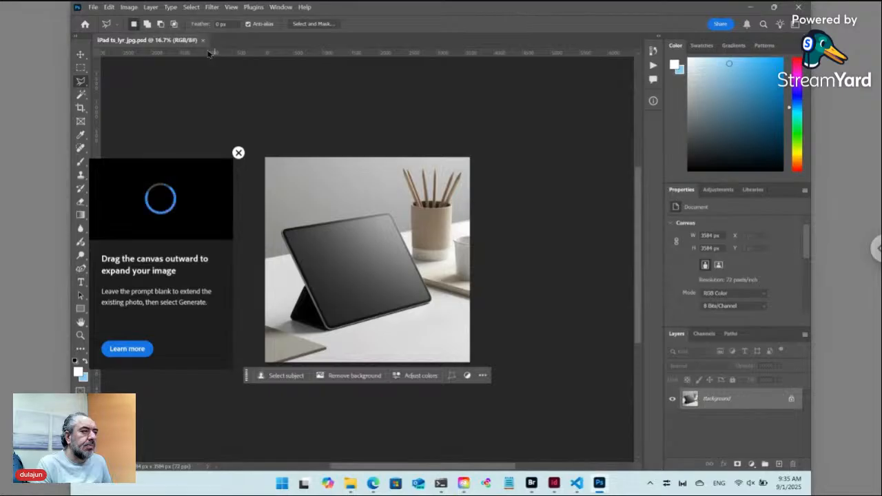
Dismiss the canvas expansion tip and place 0001.jpg as a linked file in the iPad mockup
{"action": "left_click", "coordinate": [238, 153]}
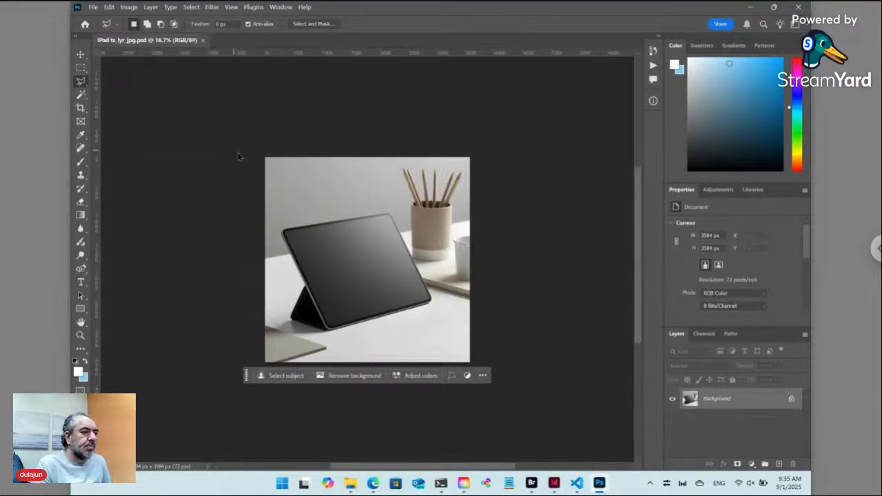
{"action": "left_click", "coordinate": [95, 8]}
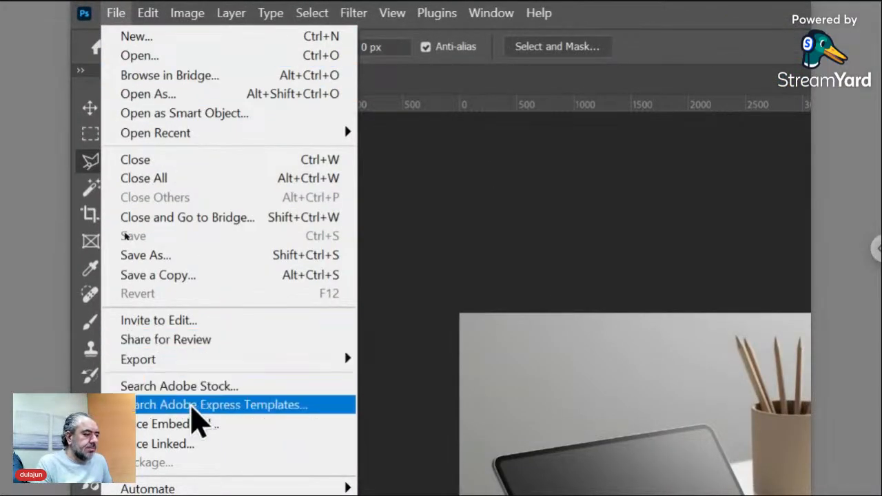
{"action": "left_click", "coordinate": [185, 419]}
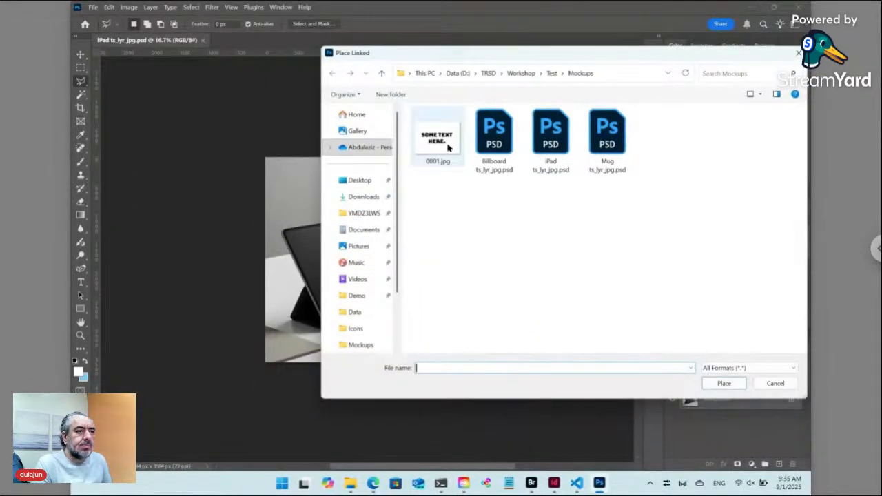
{"action": "left_click", "coordinate": [800, 256]}
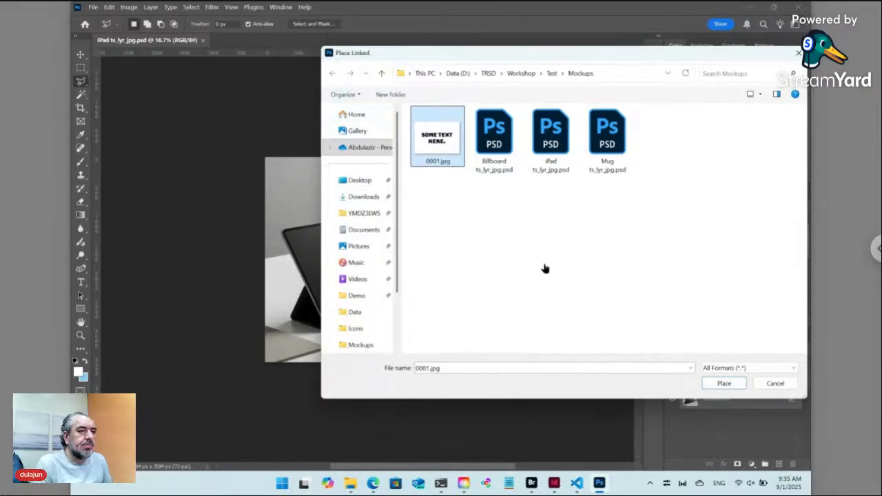
{"action": "left_click", "coordinate": [724, 383]}
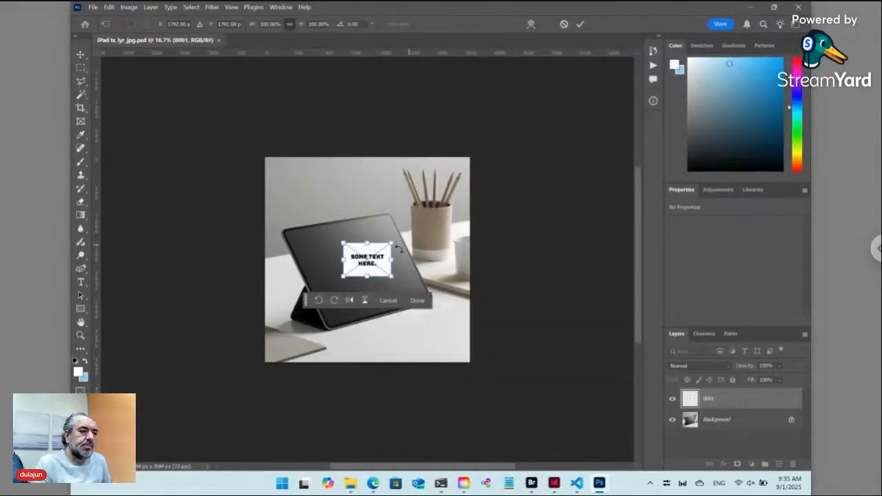
Distort the placed 0001 image so its four corners match the iPad screen's corners, and commit the transformation
{"action": "left_click_drag", "start_coordinate": [343, 244], "coordinate": [286, 234]}
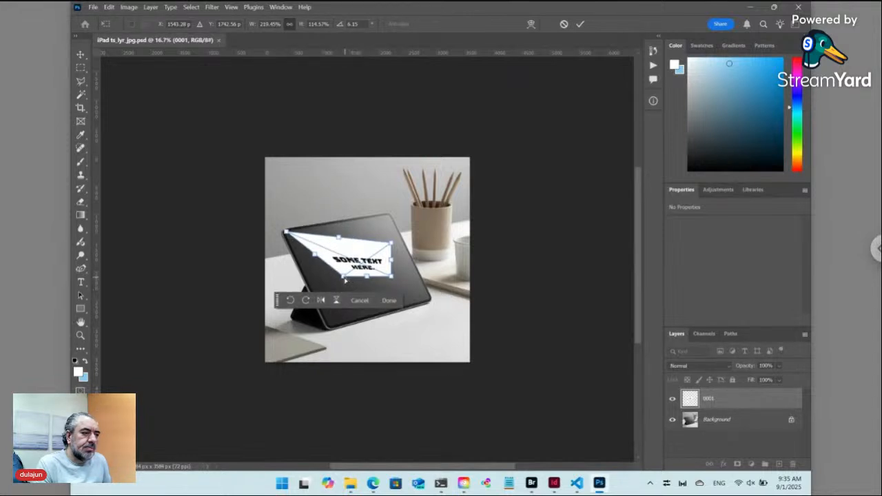
{"action": "left_click_drag", "start_coordinate": [344, 276], "coordinate": [332, 332]}
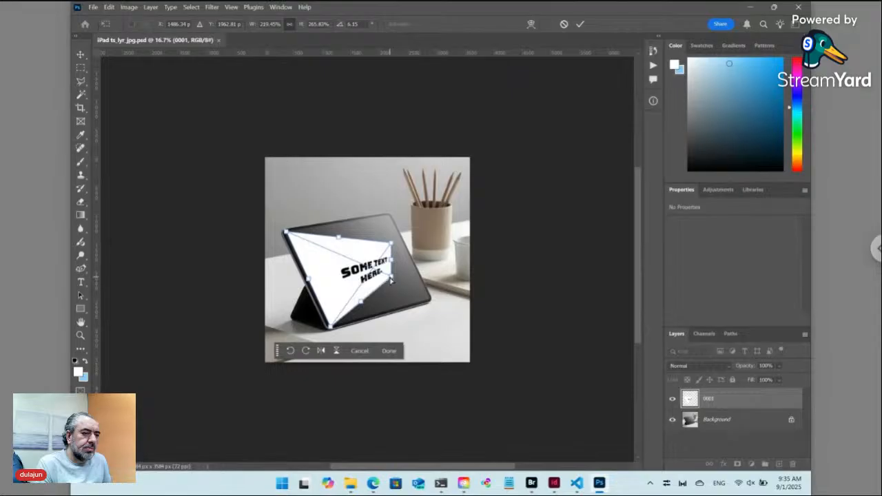
{"action": "left_click_drag", "start_coordinate": [391, 281], "coordinate": [431, 298]}
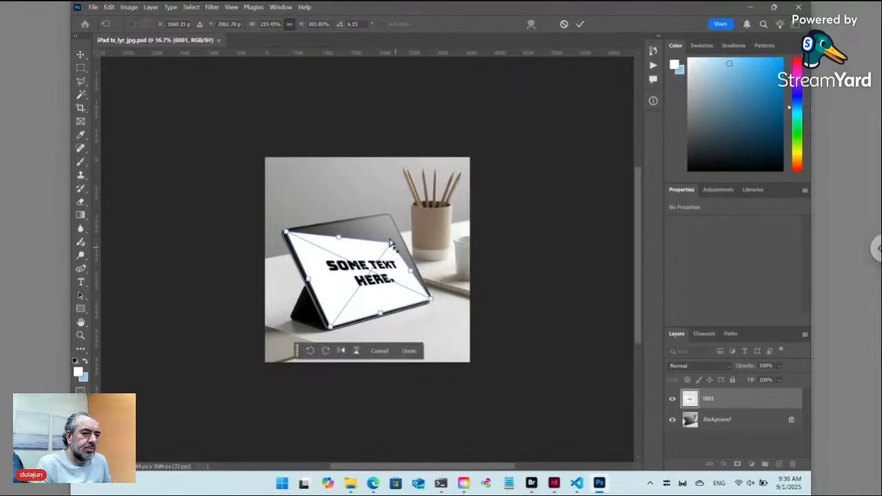
{"action": "left_click_drag", "start_coordinate": [391, 242], "coordinate": [390, 218]}
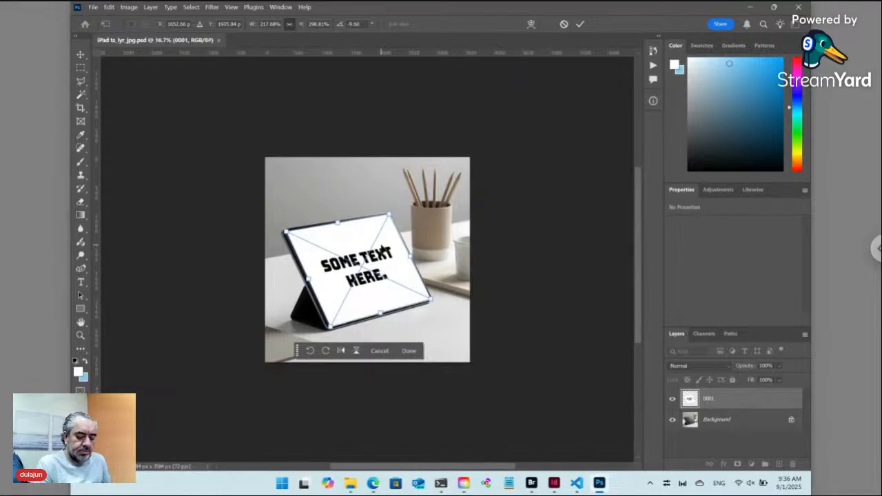
{"action": "key", "text": "Return"}
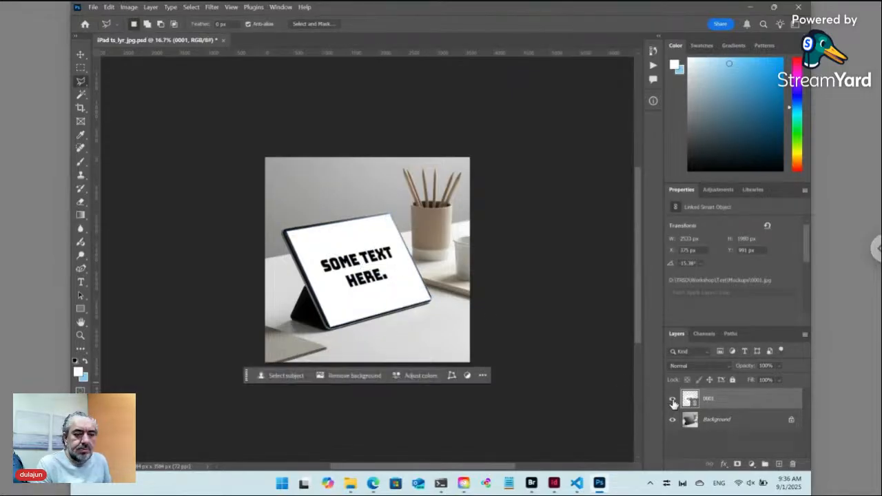
Set the 0001 layer's blend mode to Multiply and deselect the layer
{"action": "left_click", "coordinate": [692, 367]}
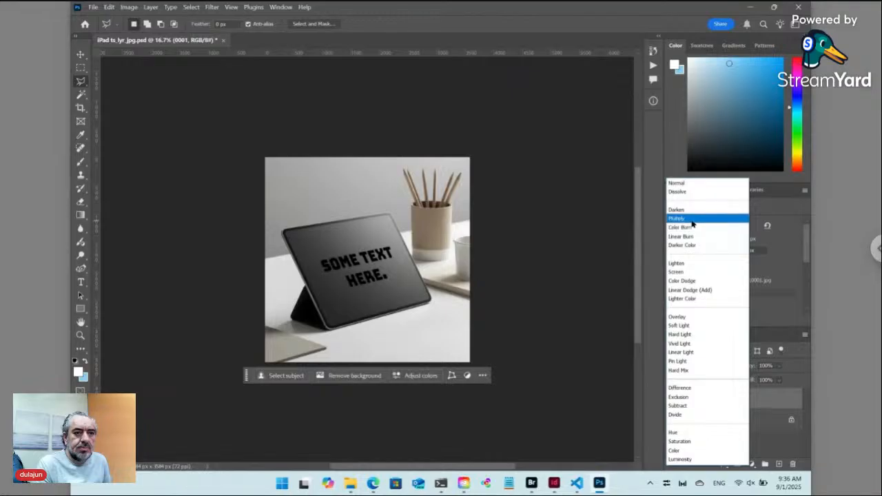
{"action": "left_click", "coordinate": [693, 222]}
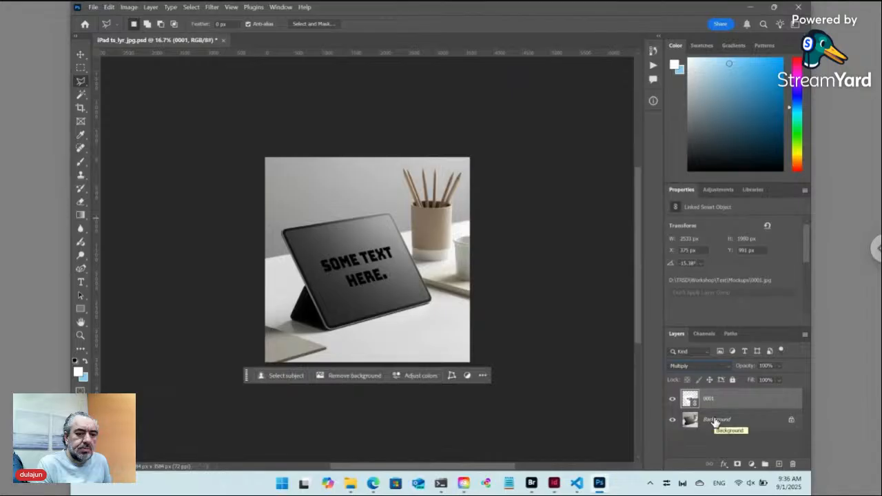
{"action": "left_click", "coordinate": [712, 441]}
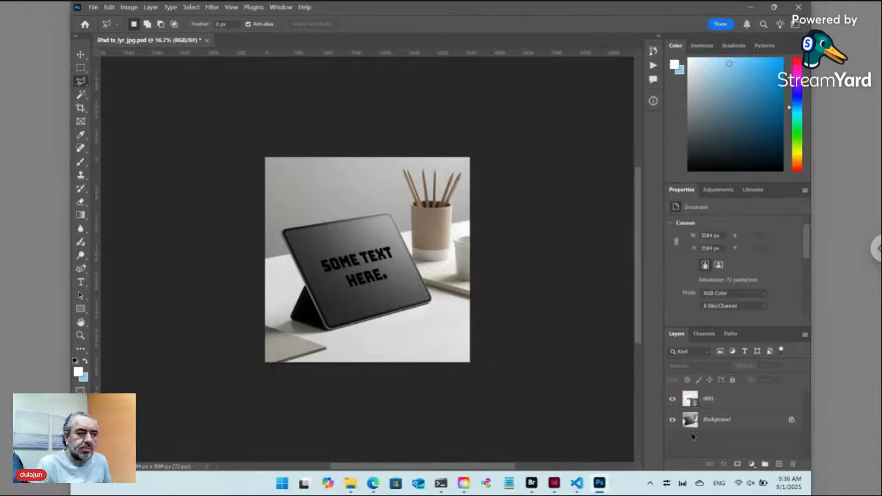
Save the iPad mockup over the changed disk copy with Maximize Compatibility on, and close the document
{"action": "key", "text": "ctrl+s"}
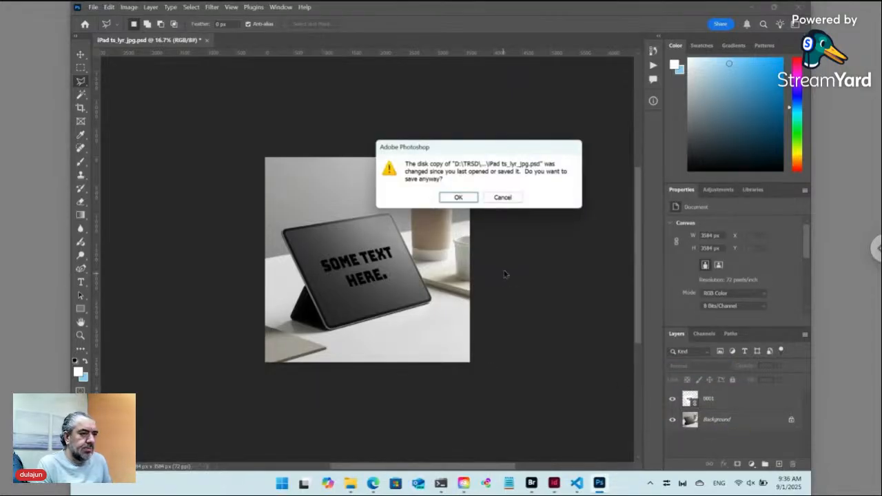
{"action": "left_click", "coordinate": [461, 198]}
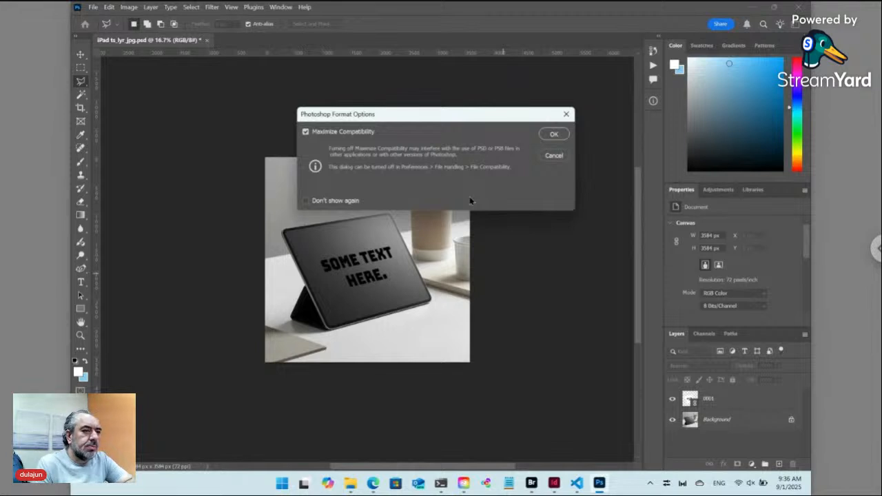
{"action": "left_click", "coordinate": [554, 135]}
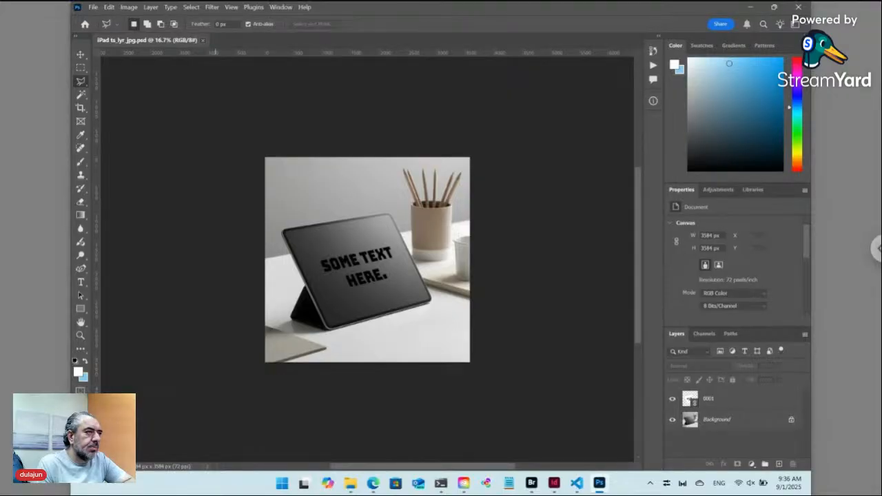
{"action": "left_click", "coordinate": [202, 40]}
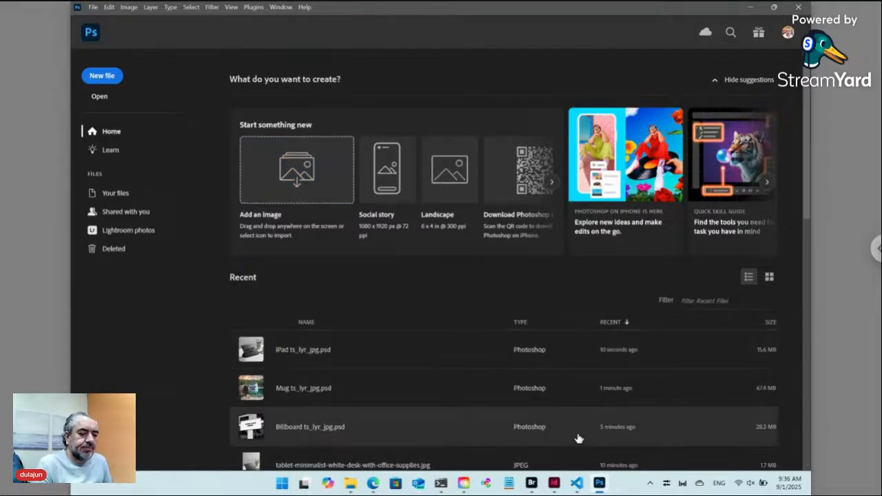
Switch to Bridge and go through the billboard, iPad and mug mockups and 0001.jpg in the Mockups folder
{"action": "mouse_move", "coordinate": [533, 486]}
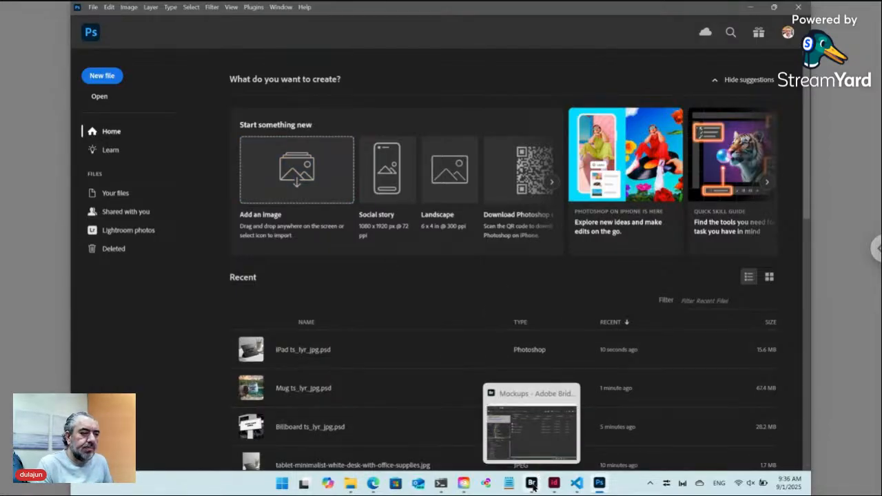
{"action": "left_click", "coordinate": [533, 486]}
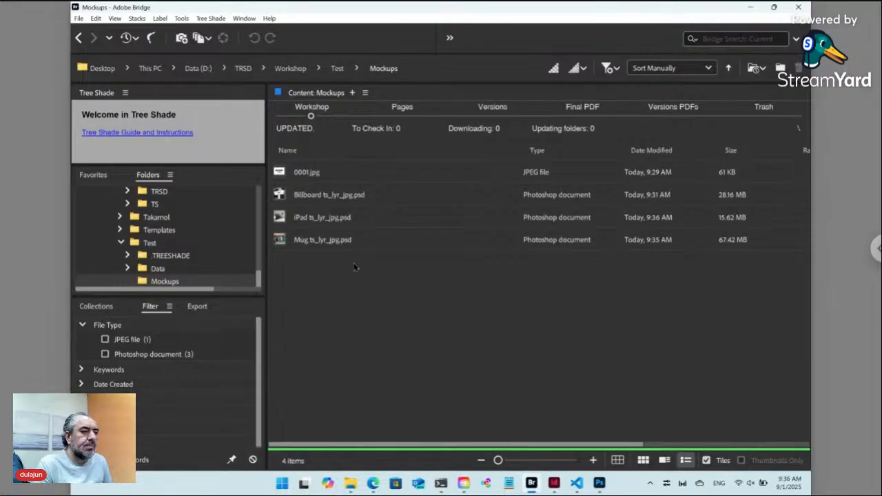
{"action": "left_click", "coordinate": [334, 197]}
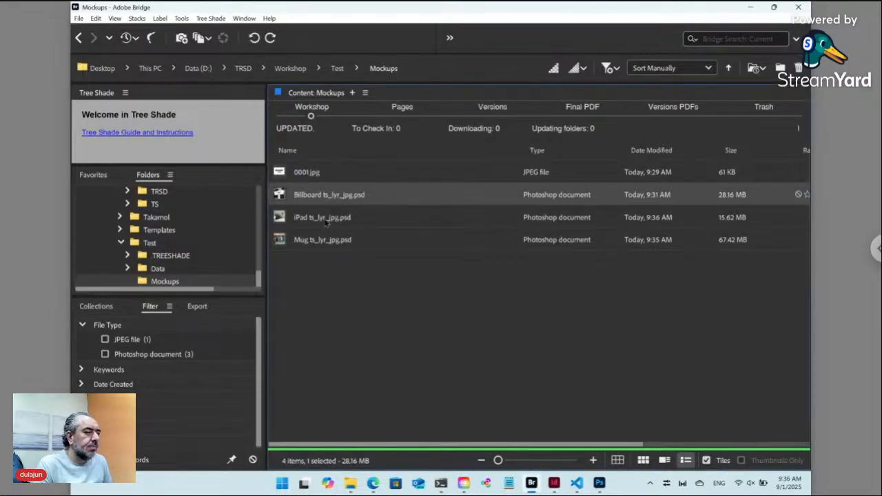
{"action": "left_click", "coordinate": [326, 221]}
{"action": "left_click", "coordinate": [329, 241]}
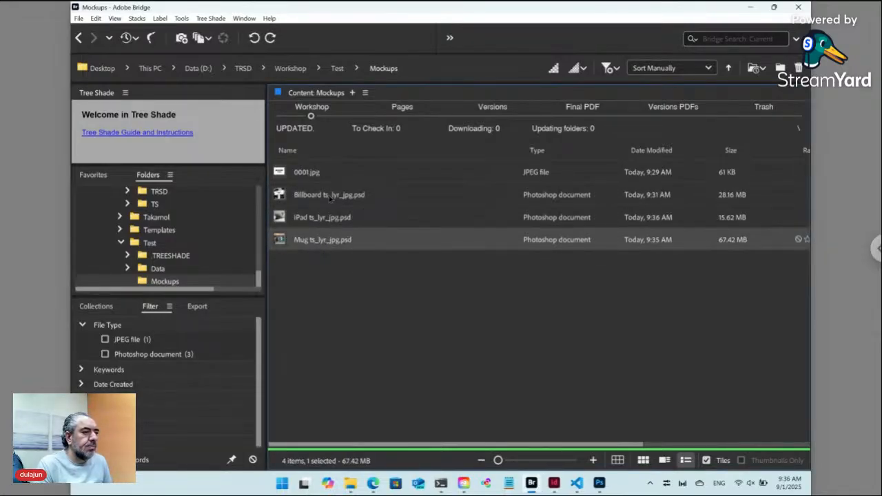
{"action": "left_click", "coordinate": [338, 174]}
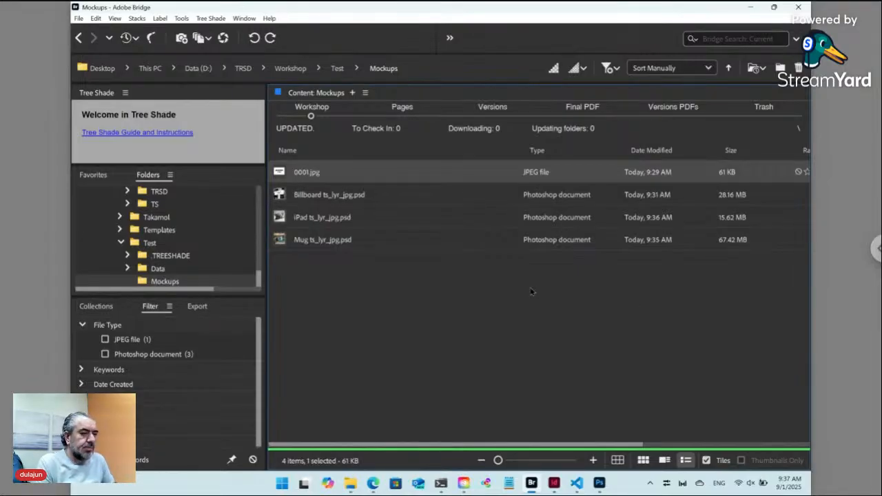
Start the full-screen break countdown and set it to 3:00
{"action": "key", "text": "ctrl+3"}
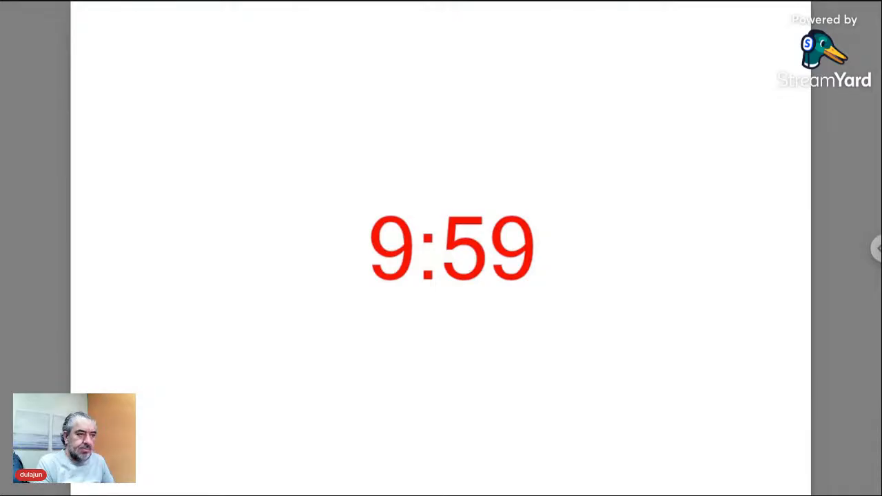
{"action": "key", "text": "Down"}
{"action": "key", "text": "Down"}
{"action": "key", "text": "Down"}
{"action": "key", "text": "Down"}
{"action": "key", "text": "Down"}
{"action": "key", "text": "Down"}
{"action": "key", "text": "Down"}
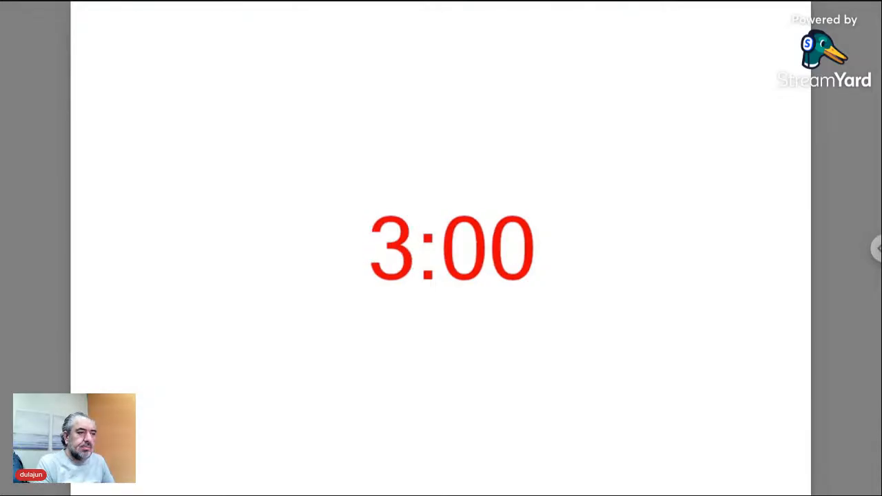
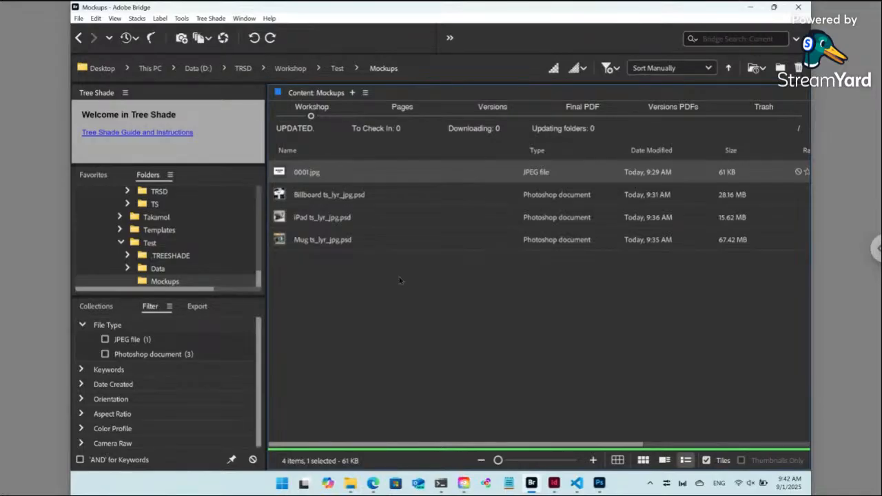
Review the three PSD mockups as a selection in the Mockups folder and preview 0001.jpg at full screen
{"action": "left_click", "coordinate": [401, 281]}
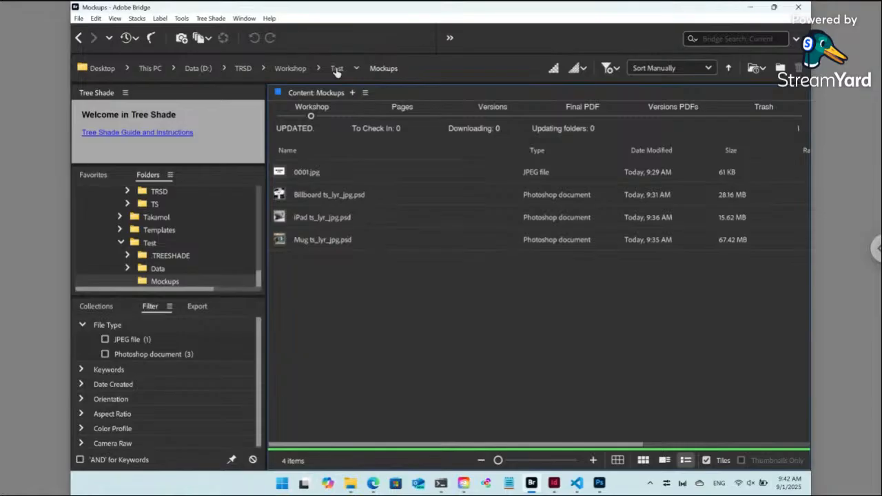
{"action": "left_click", "coordinate": [329, 200]}
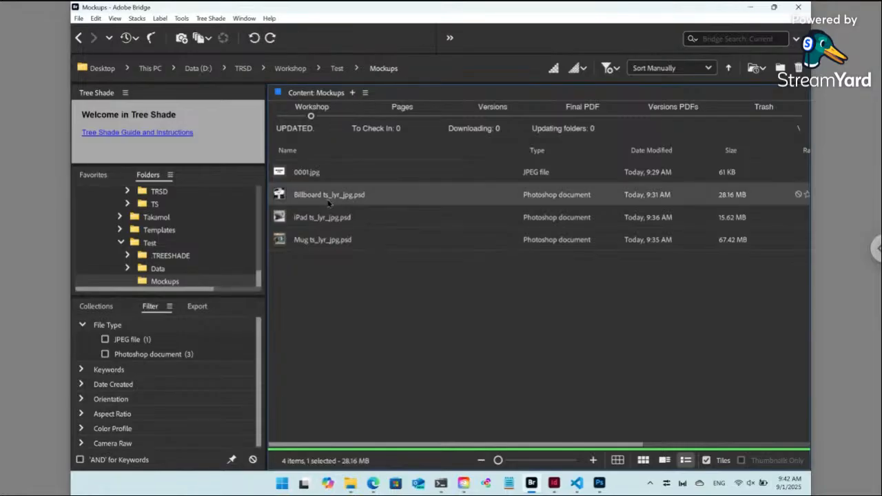
{"action": "left_click", "coordinate": [324, 240], "text": "shift"}
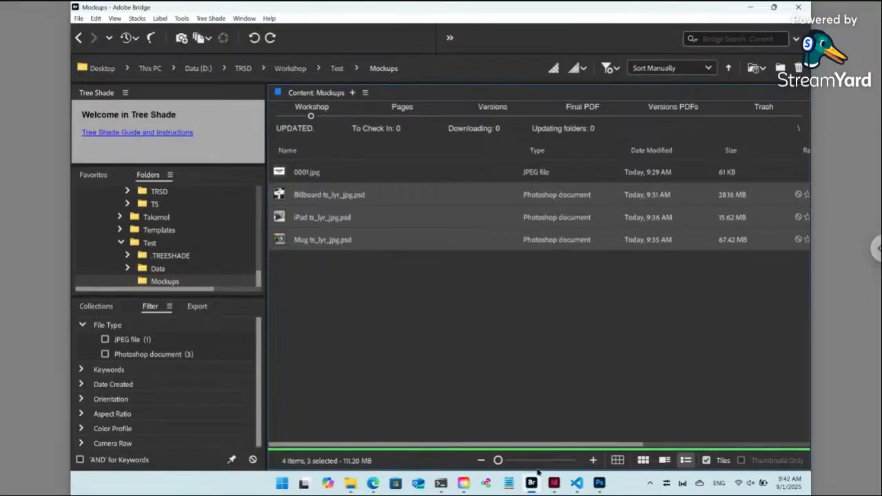
{"action": "mouse_move", "coordinate": [600, 484]}
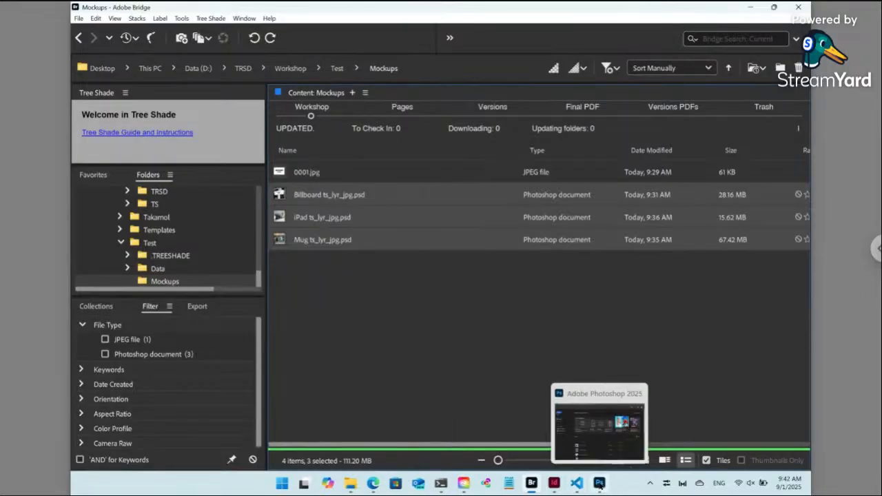
{"action": "left_click", "coordinate": [308, 177]}
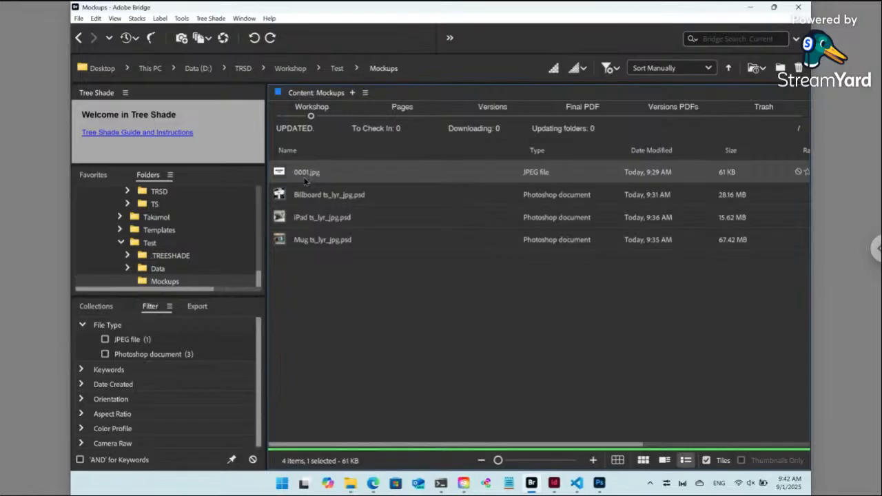
{"action": "key", "text": "space"}
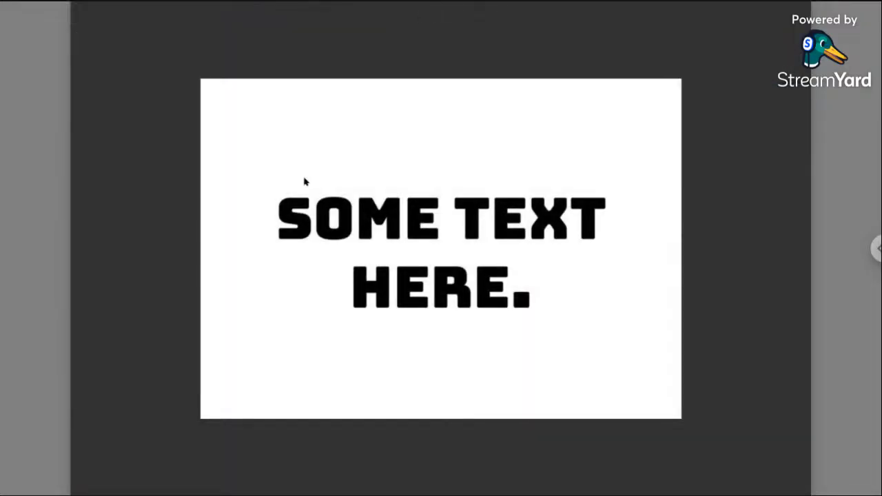
{"action": "key", "text": "space"}
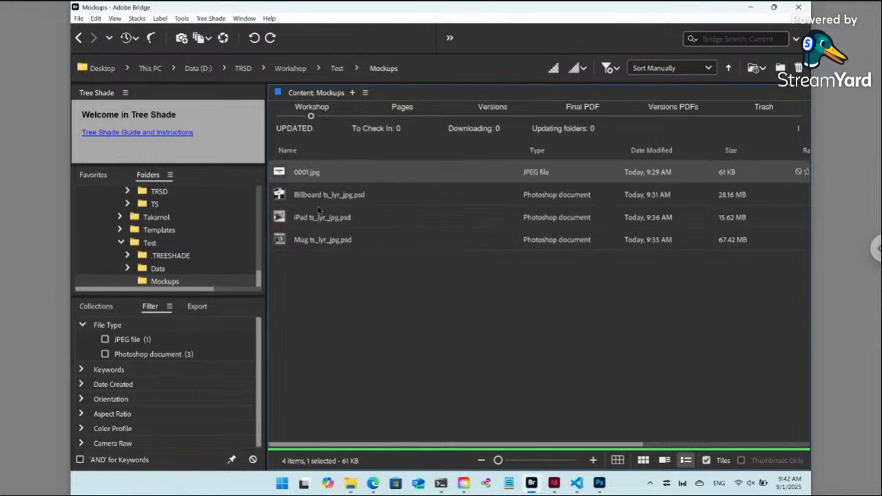
Move 0001.jpg from the Mockups folder to the Tree Shade trash, declining to cancel the move
{"action": "left_click", "coordinate": [313, 270]}
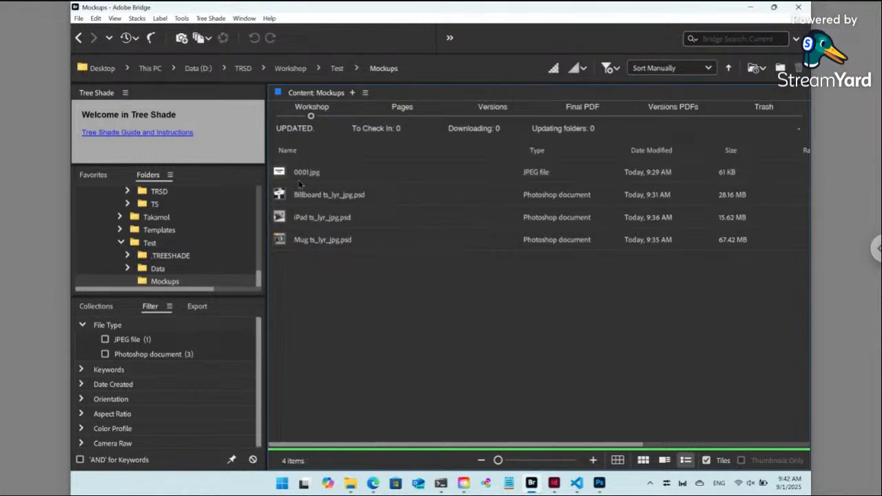
{"action": "left_click", "coordinate": [300, 173]}
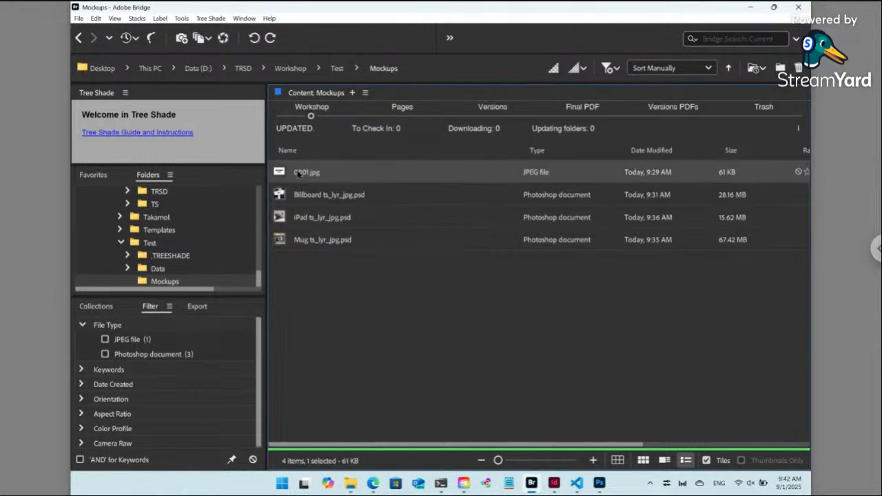
{"action": "left_click", "coordinate": [216, 19]}
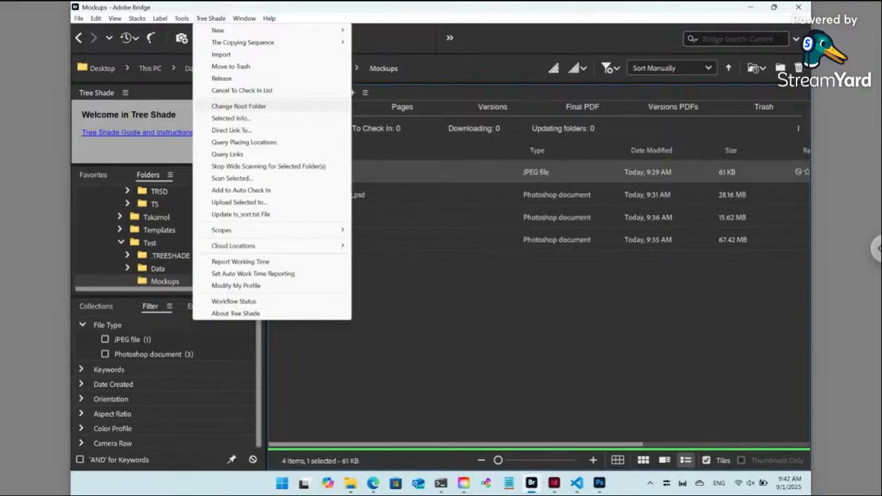
{"action": "left_click", "coordinate": [235, 66]}
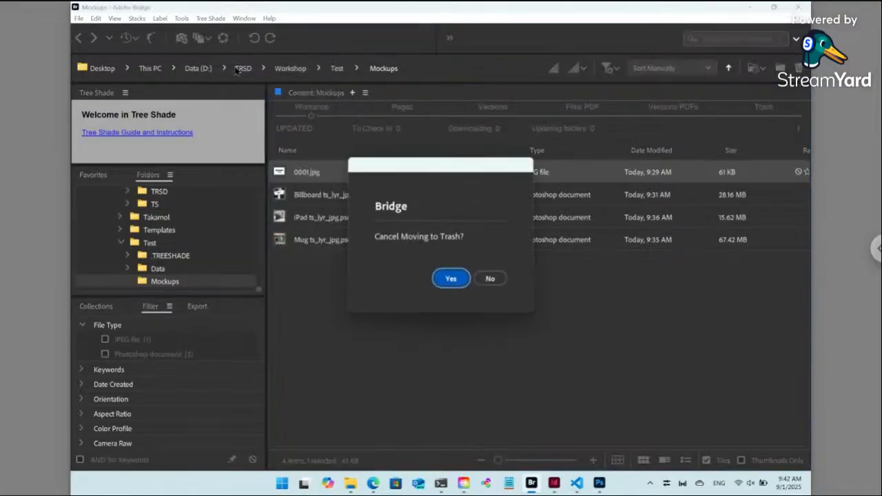
{"action": "left_click", "coordinate": [490, 280]}
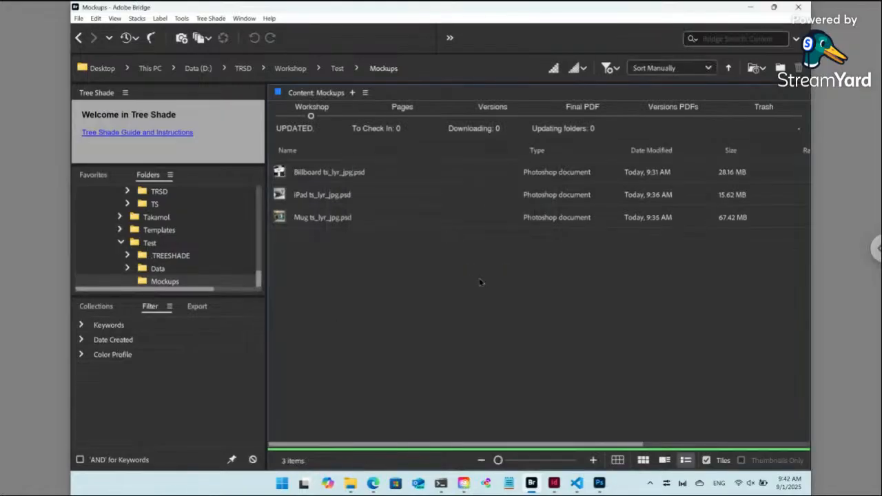
Switch to Layout.indd in InDesign and deselect the Data/Main Text marker frame
{"action": "left_click", "coordinate": [555, 484]}
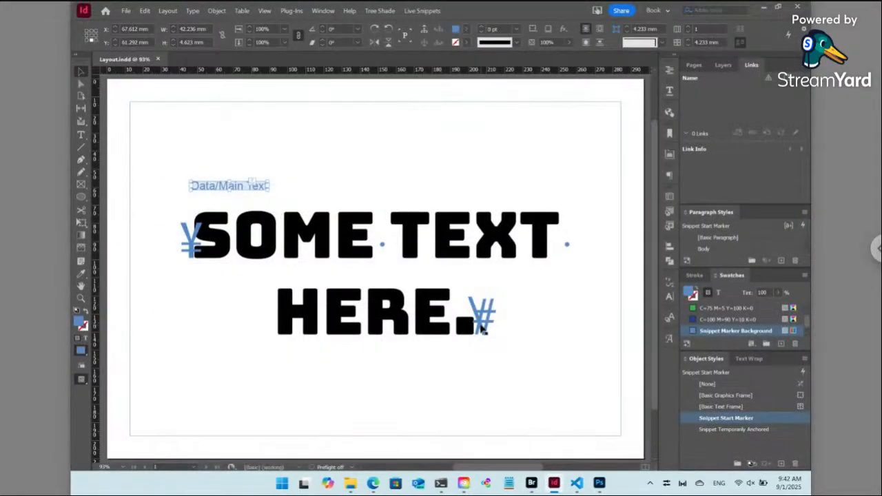
{"action": "key", "text": "ctrl+minus"}
{"action": "key", "text": "ctrl+minus"}
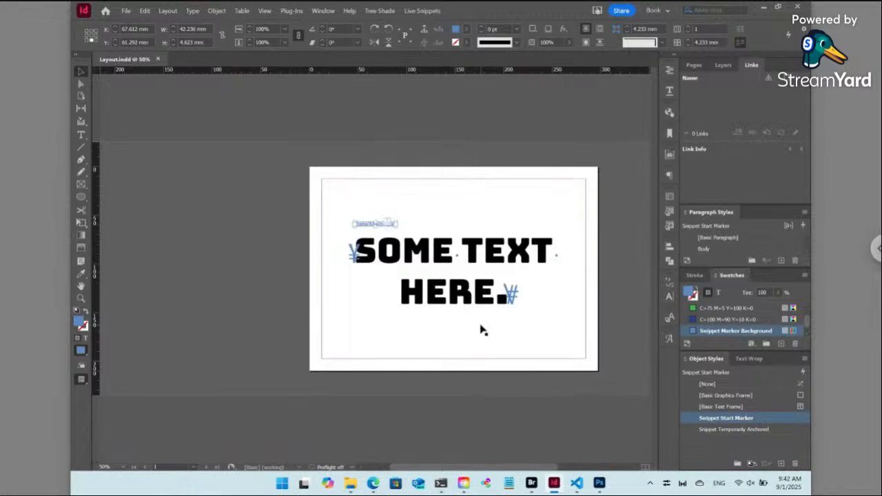
{"action": "left_click", "coordinate": [481, 326]}
{"action": "left_click_drag", "start_coordinate": [542, 278], "coordinate": [312, 273]}
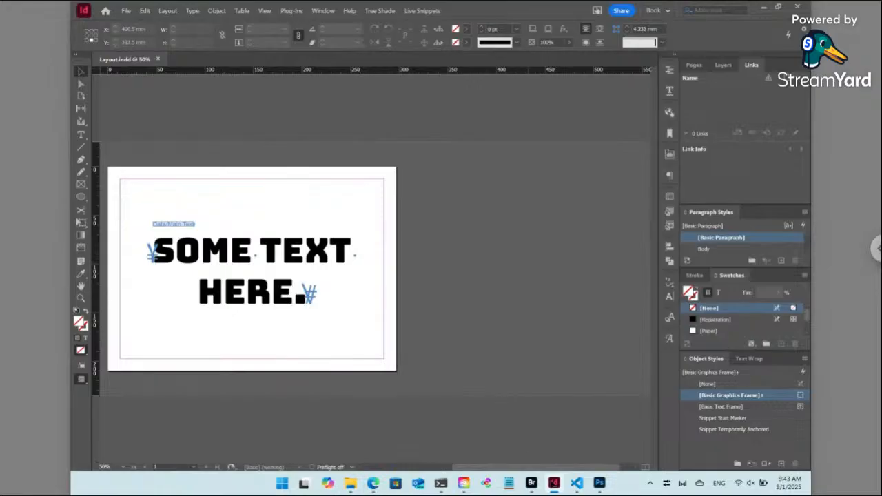
Place the three PSD mockups from Bridge's Mockups folder beside the page in Layout.indd, accept the check-in and save the document
{"action": "mouse_move", "coordinate": [533, 487]}
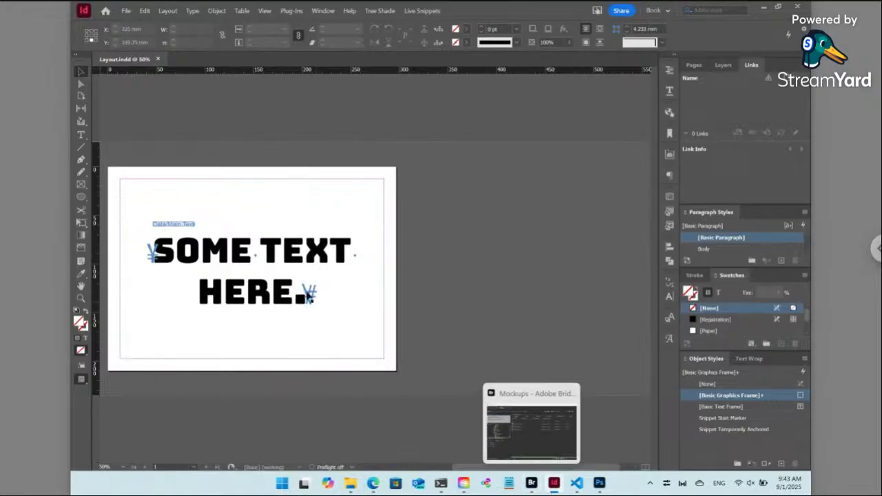
{"action": "left_click", "coordinate": [532, 483]}
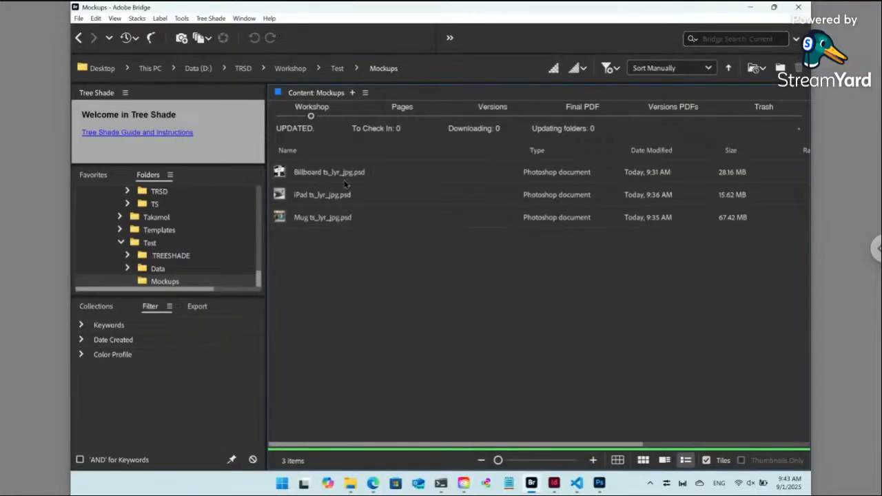
{"action": "key", "text": "ctrl+a"}
{"action": "left_click_drag", "start_coordinate": [282, 174], "coordinate": [511, 356]}
{"action": "key", "text": "alt+Tab"}
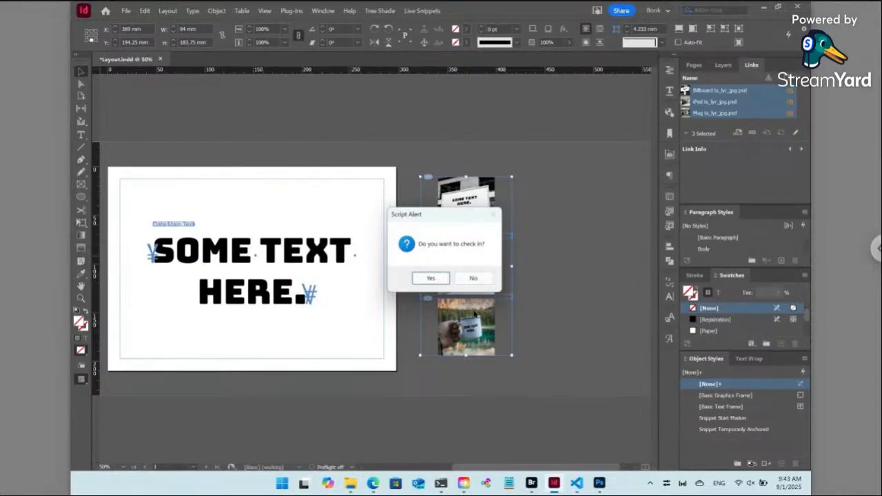
{"action": "left_click", "coordinate": [430, 279]}
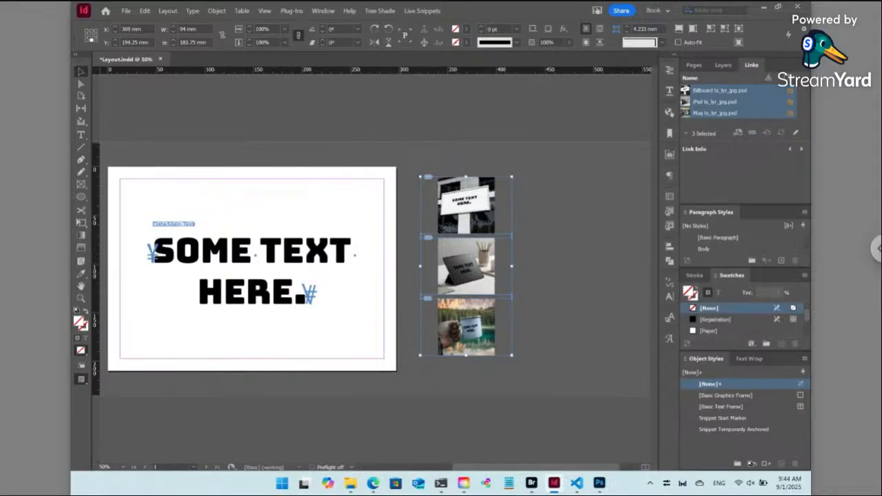
{"action": "key", "text": "ctrl+s"}
Switch to Bridge, view the Versions PDFs of the Test folder and return to its Workshop files
{"action": "key", "text": "alt+Tab"}
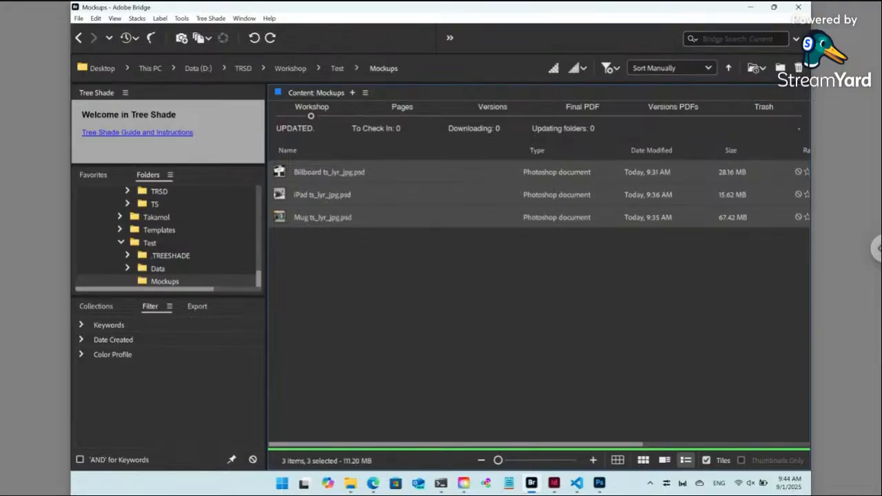
{"action": "left_click", "coordinate": [671, 115]}
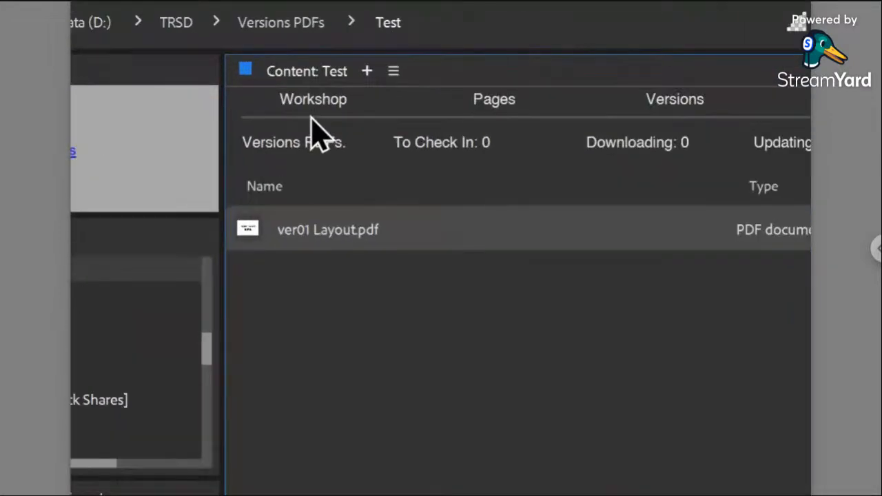
{"action": "left_click", "coordinate": [312, 119]}
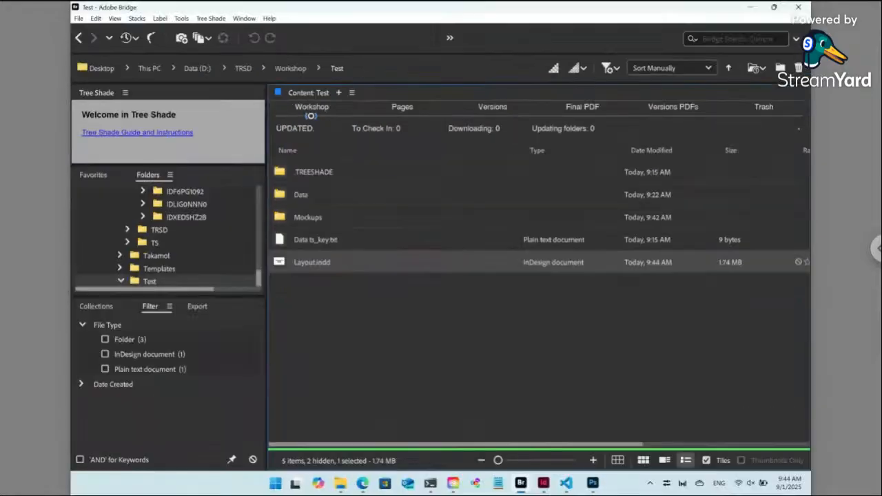
Switch to Edge and reload the Test template page to review the billboard, iPad and mug previews
{"action": "left_click", "coordinate": [373, 483]}
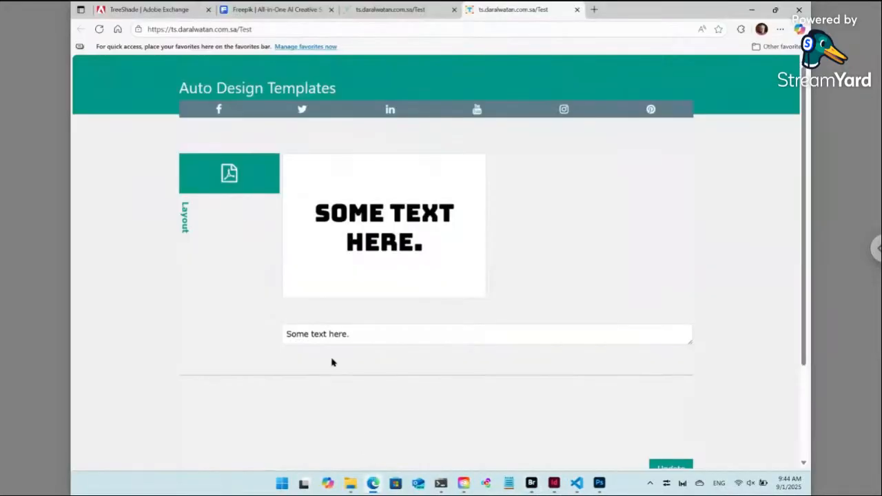
{"action": "left_click", "coordinate": [99, 29]}
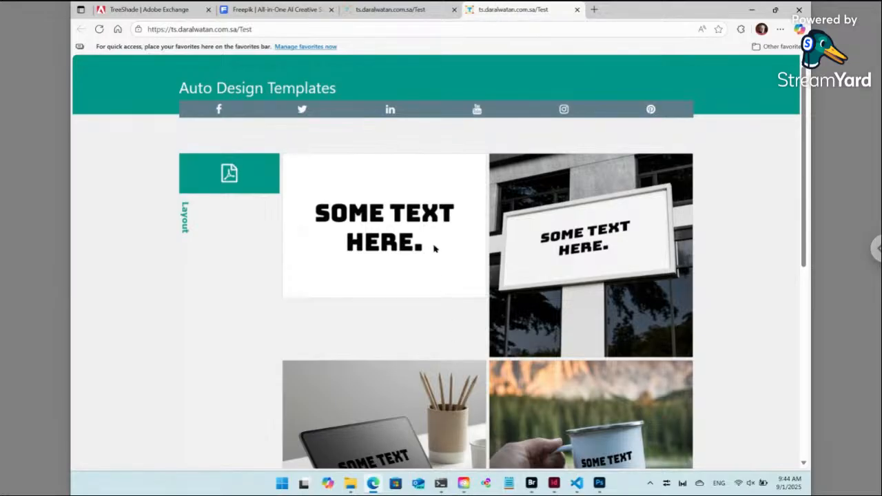
{"action": "scroll", "coordinate": [434, 246], "scroll_direction": "down", "scroll_amount": 3}
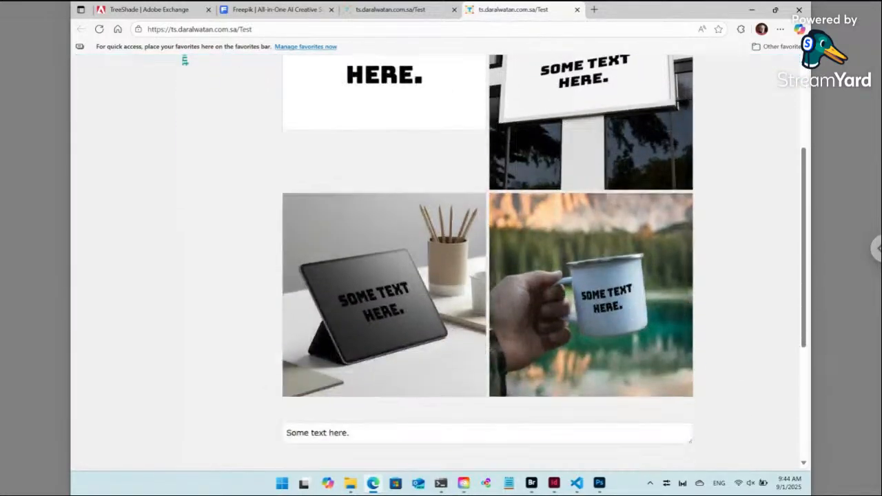
Tile the browser beside Bridge, switch to Photoshop and restore it to a smaller window next to the browser
{"action": "mouse_move", "coordinate": [776, 13]}
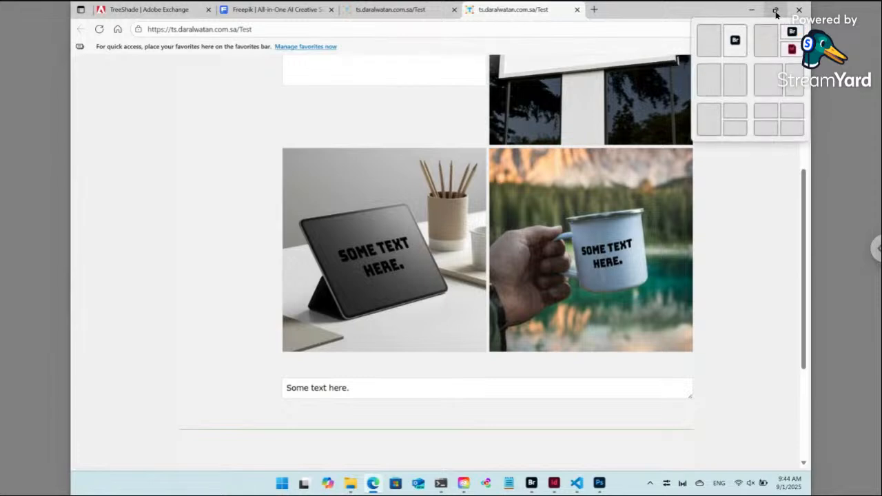
{"action": "left_click", "coordinate": [712, 36]}
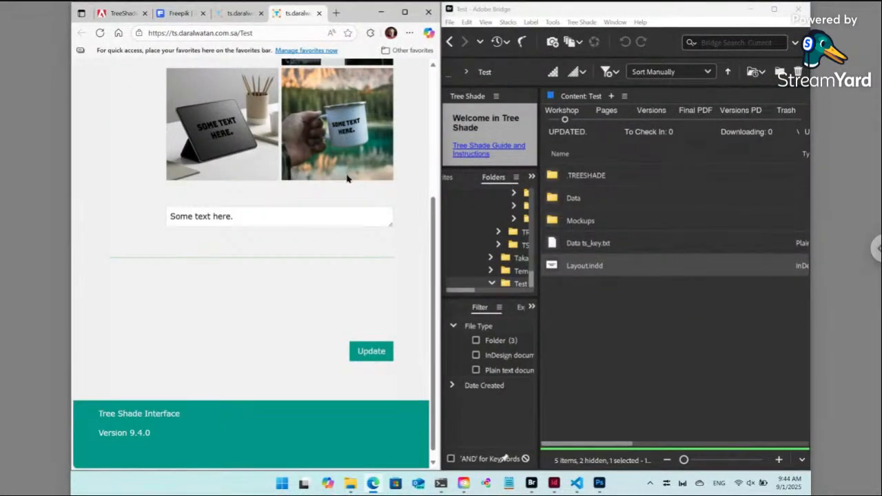
{"action": "left_click", "coordinate": [599, 483]}
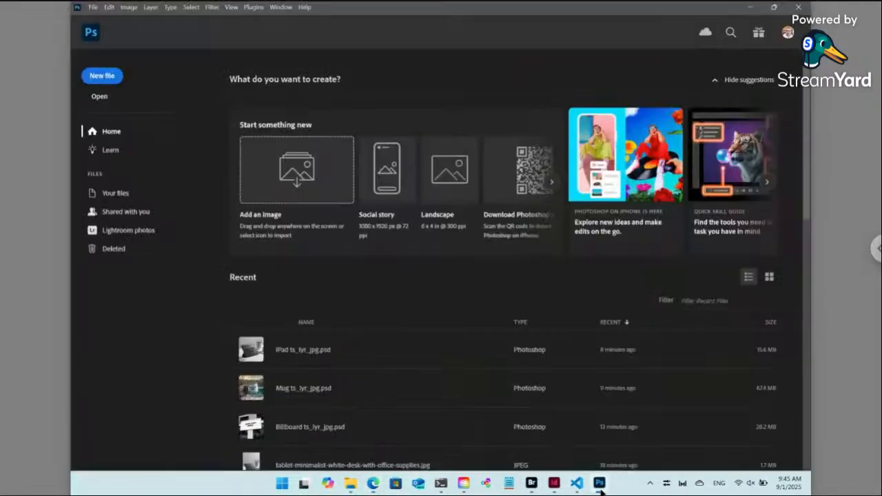
{"action": "left_click", "coordinate": [773, 7]}
{"action": "mouse_move", "coordinate": [767, 12]}
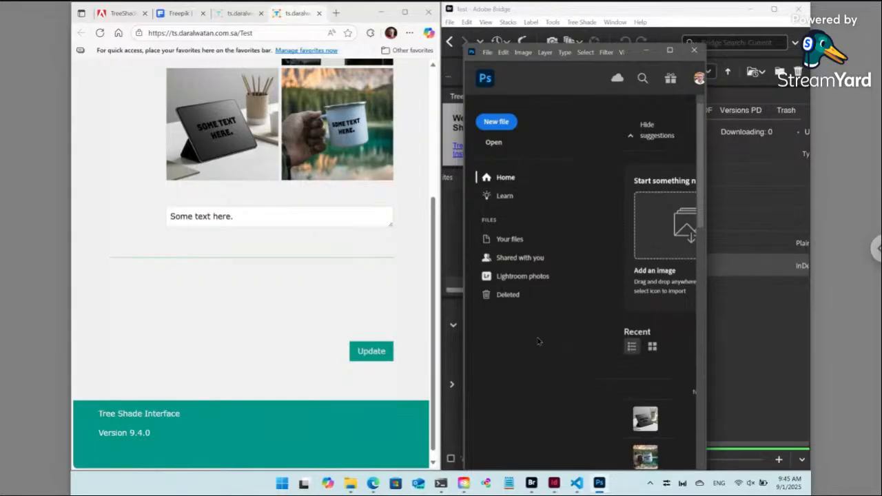
Replace the main text on the Test template page in the browser with "Hello world!"
{"action": "scroll", "coordinate": [299, 248], "scroll_direction": "up", "scroll_amount": 3}
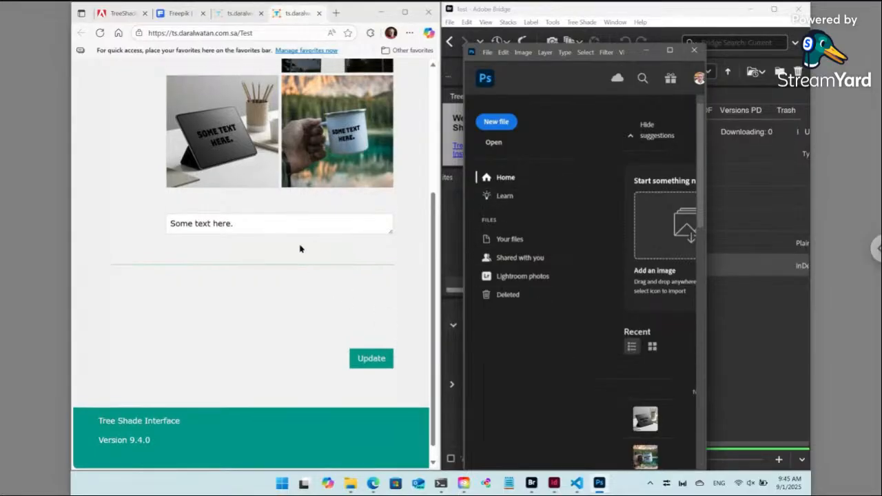
{"action": "left_click", "coordinate": [242, 388]}
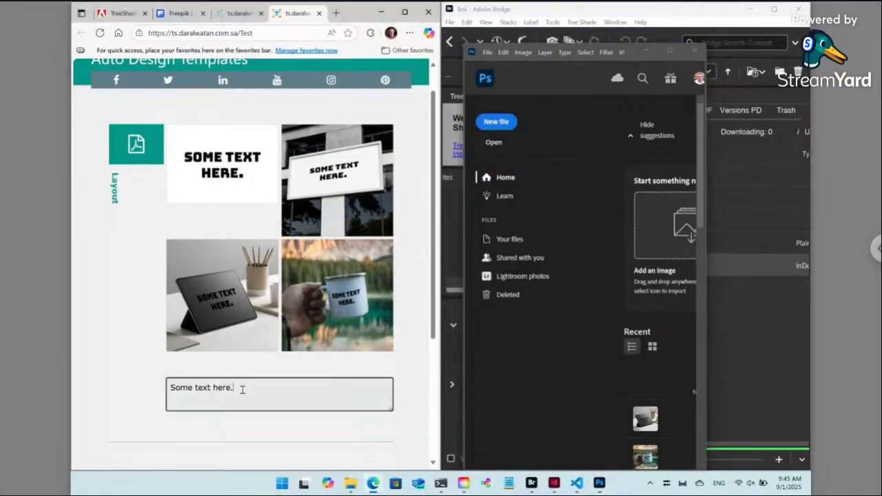
{"action": "key", "text": "ctrl+a"}
{"action": "type", "text": "Hello world"}
Switch to InDesign, fit its window beside the browser and submit the template page's text update with Bridge in view
{"action": "left_click", "coordinate": [554, 484]}
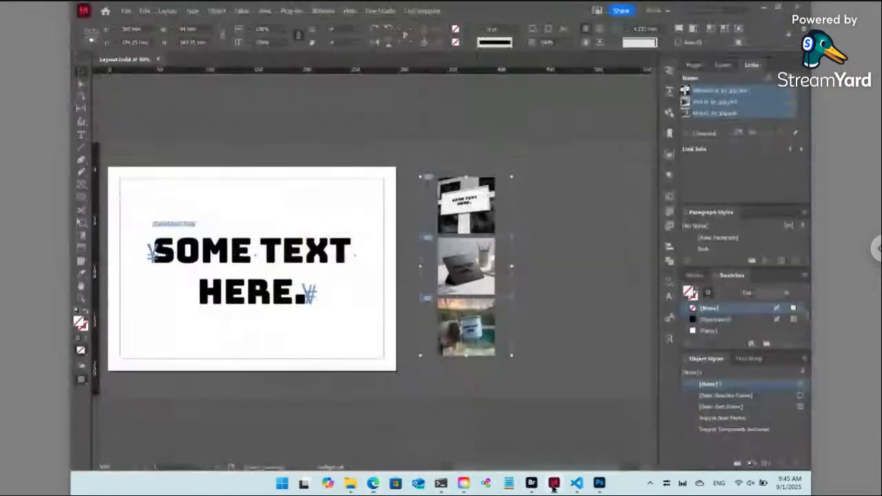
{"action": "left_click", "coordinate": [778, 7]}
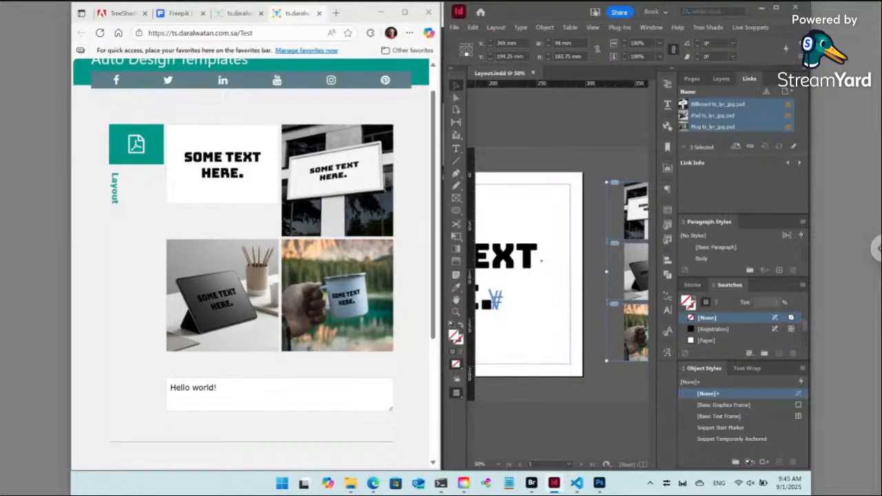
{"action": "scroll", "coordinate": [414, 298], "scroll_direction": "down", "scroll_amount": 5}
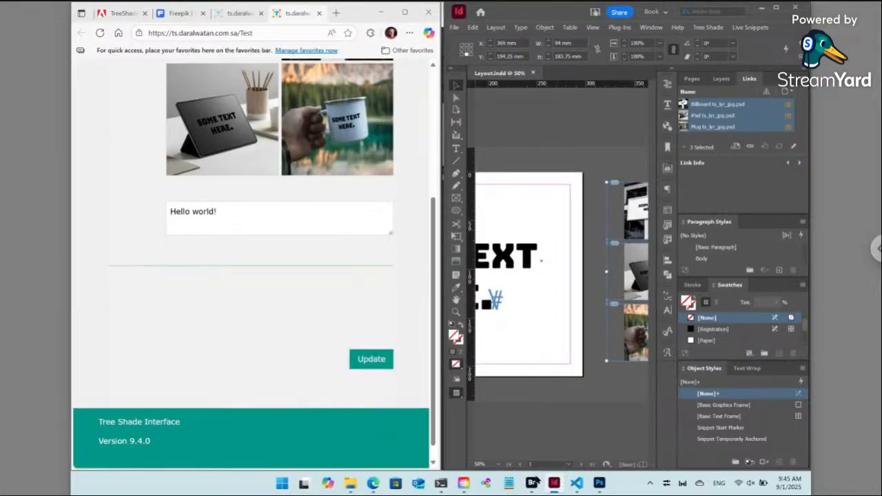
{"action": "mouse_move", "coordinate": [532, 485]}
{"action": "left_click", "coordinate": [365, 358]}
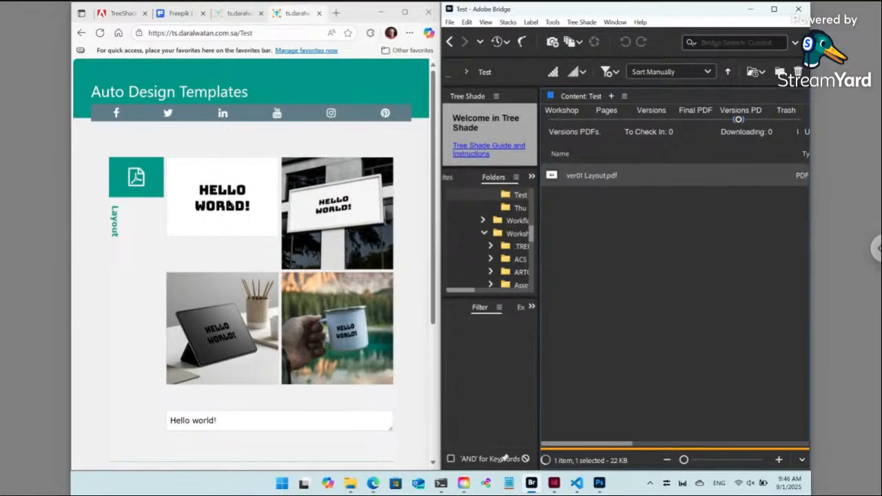
Change the template's main text to "Good morning!" and submit the update
{"action": "left_click", "coordinate": [226, 421]}
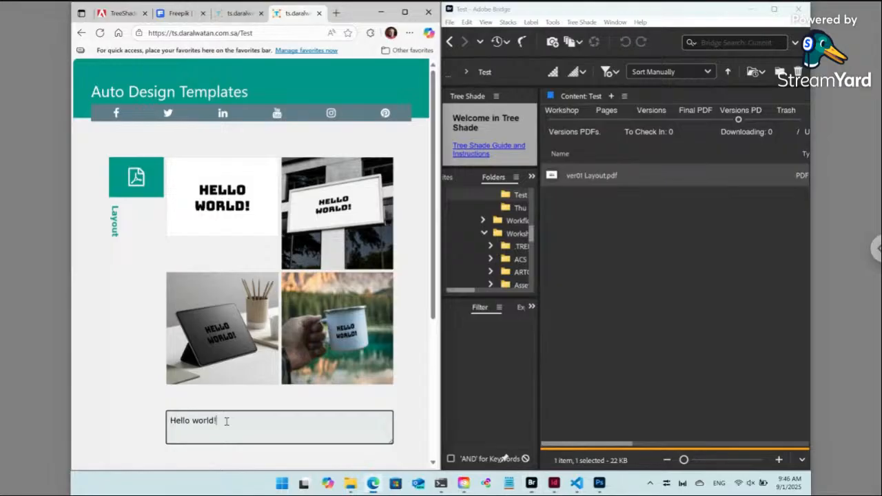
{"action": "key", "text": "ctrl+a"}
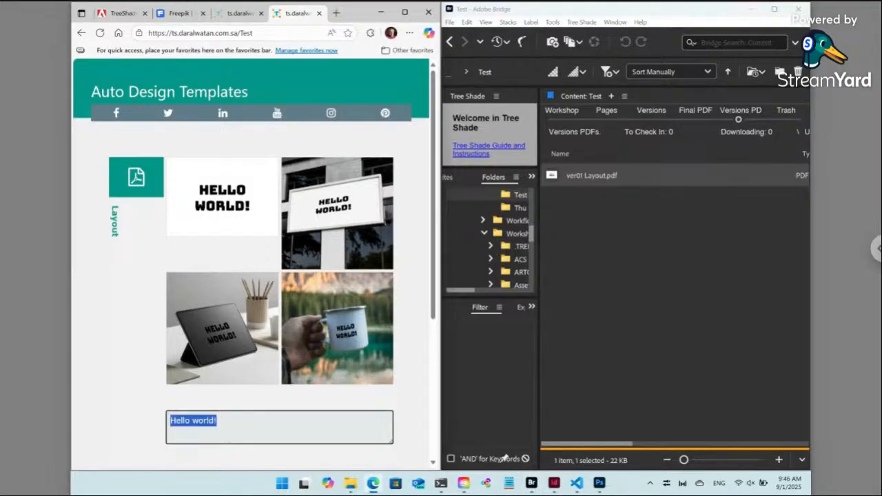
{"action": "type", "text": "Good"}
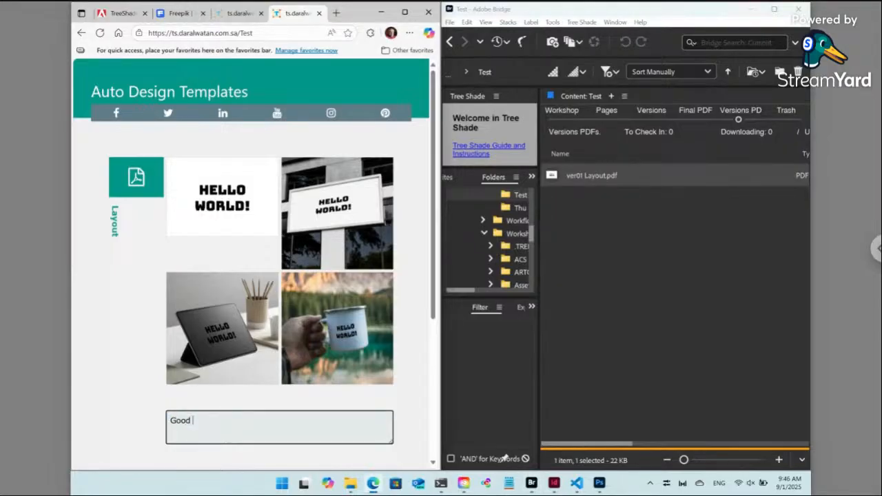
{"action": "type", "text": " morning!"}
{"action": "scroll", "coordinate": [390, 415], "scroll_direction": "down", "scroll_amount": 4}
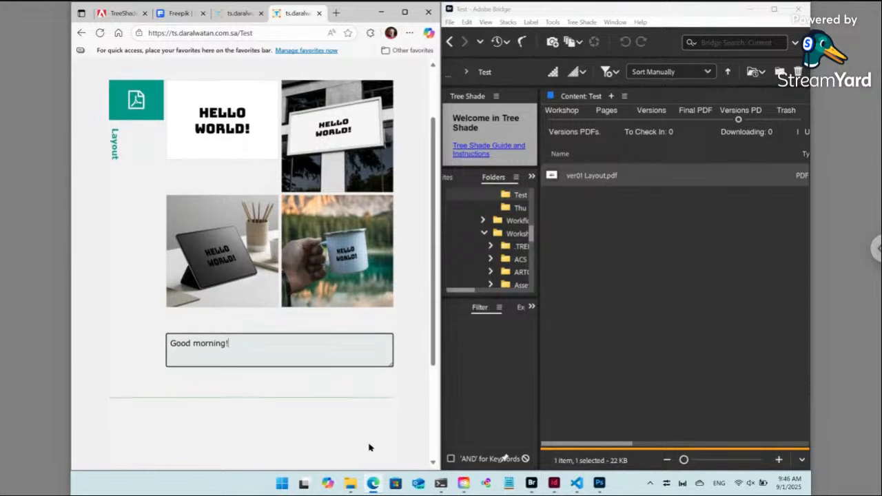
{"action": "left_click", "coordinate": [379, 344]}
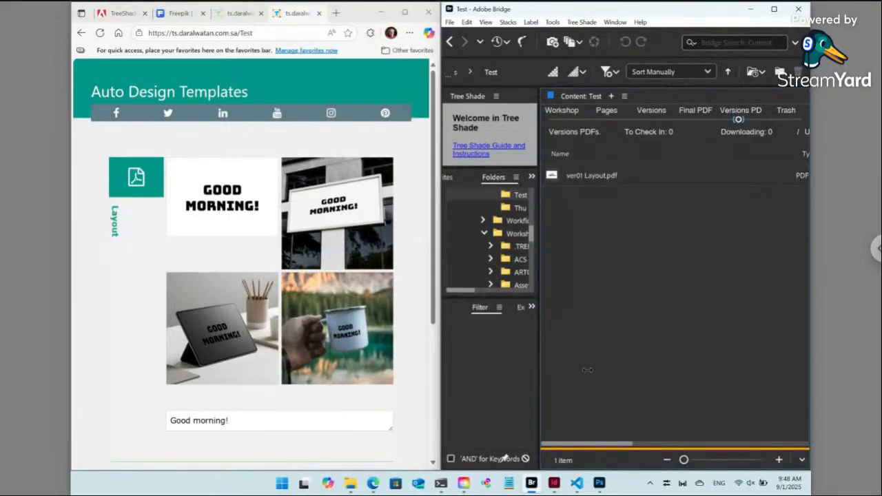
Show the TreeShade page on Adobe Exchange in a maximized browser window
{"action": "left_click", "coordinate": [374, 484]}
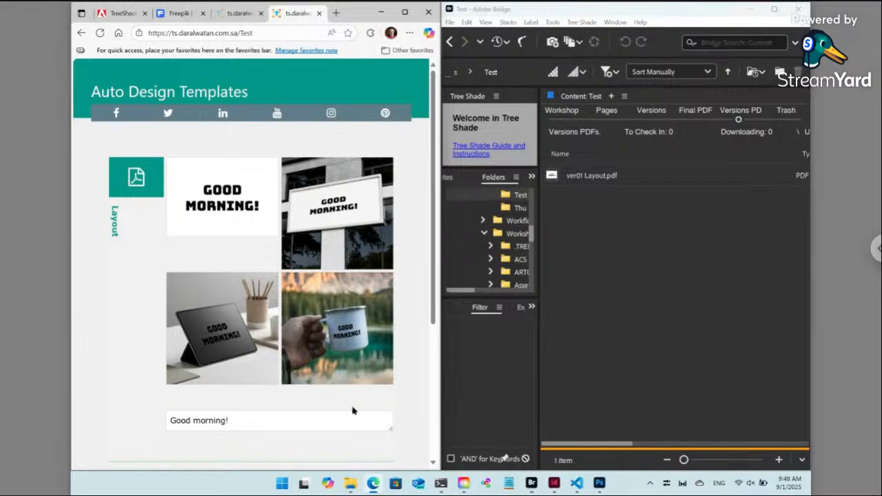
{"action": "left_click", "coordinate": [122, 16]}
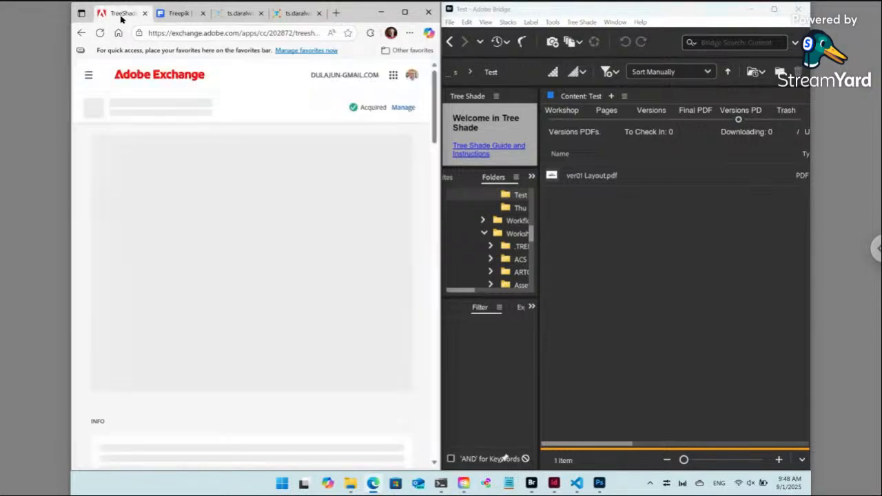
{"action": "left_click", "coordinate": [406, 13]}
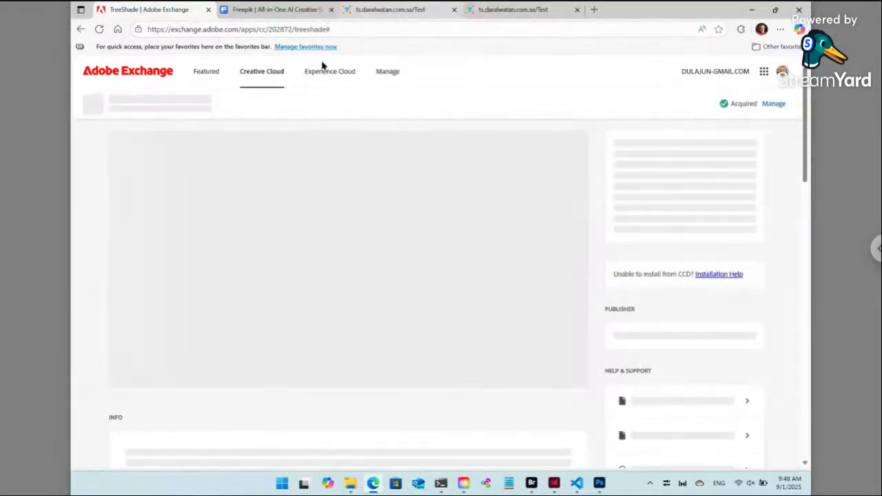